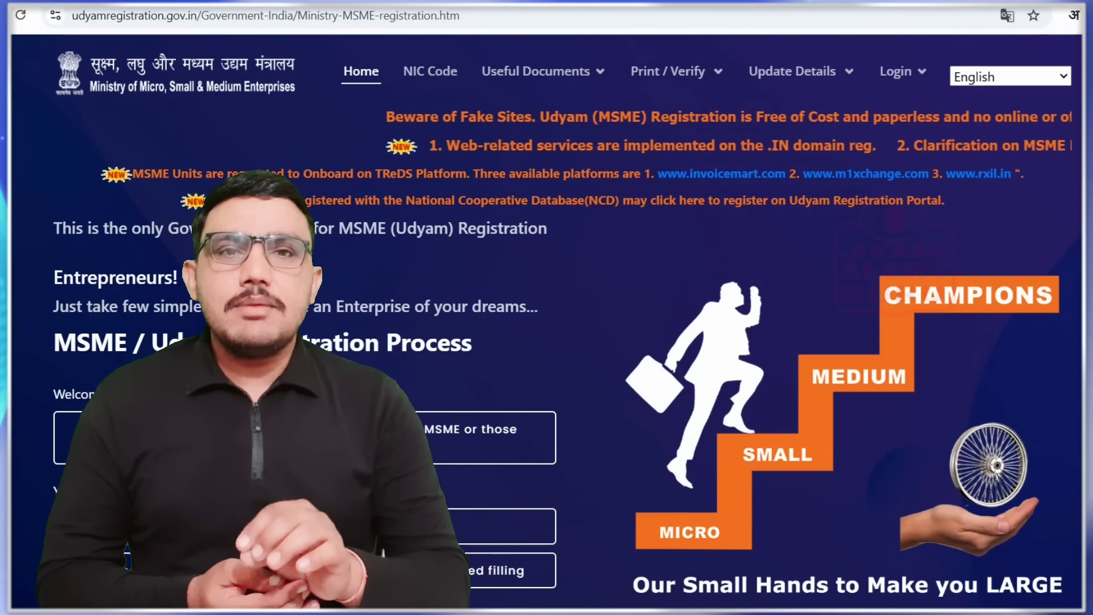
- Mark the 'For New Entrepreneurs who are not Registered yet as MSME or those with EM-II' option on the home page
{"action": "left_click_drag", "start_coordinate": [55, 7], "coordinate": [205, 28]}
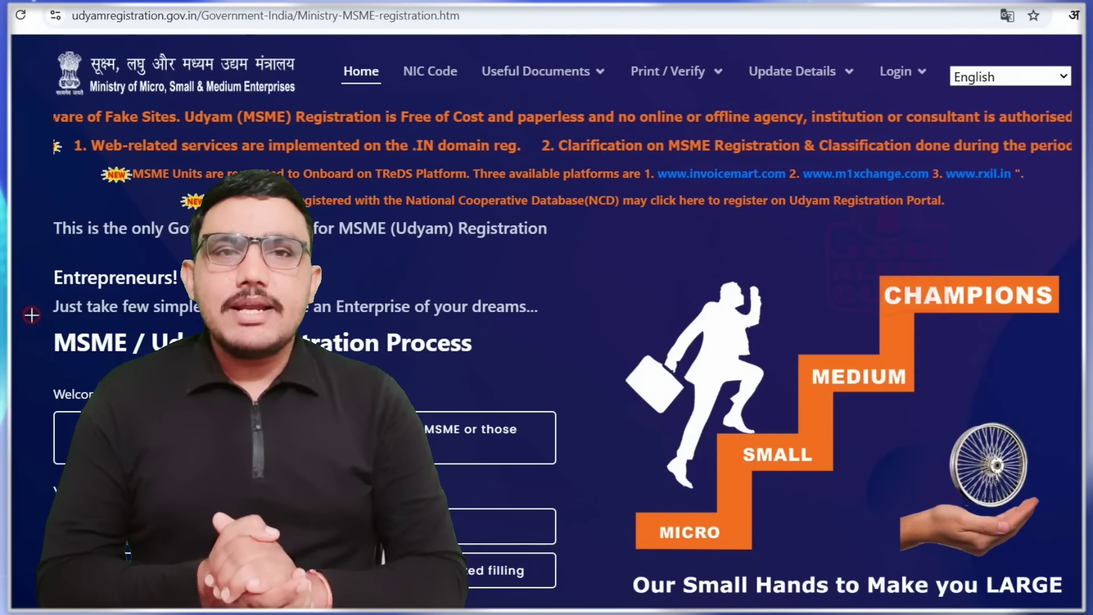
{"action": "left_click_drag", "start_coordinate": [32, 315], "coordinate": [495, 363]}
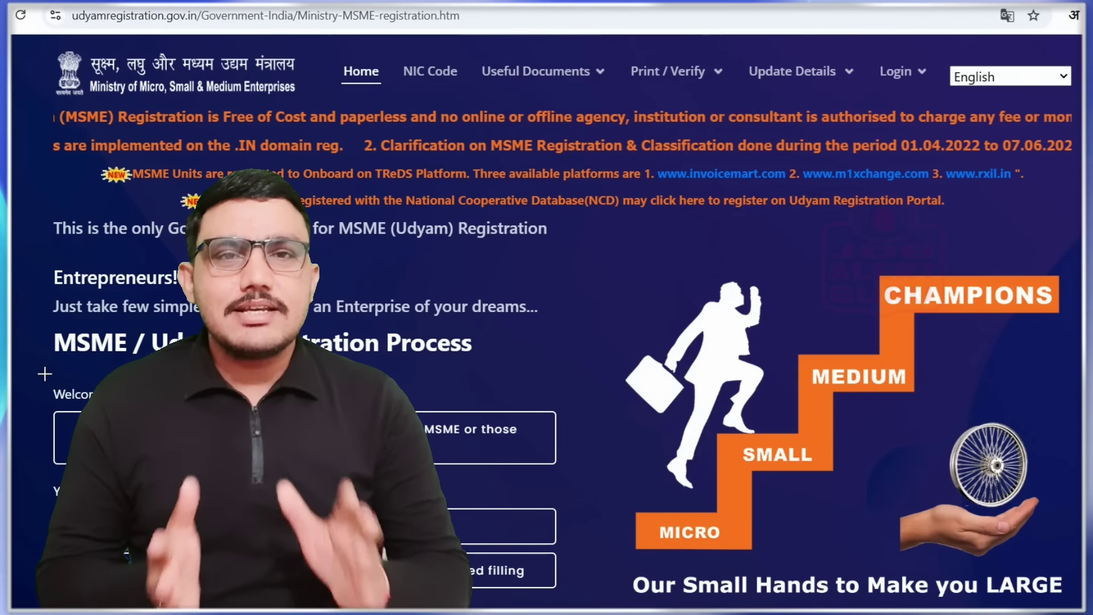
{"action": "mouse_move", "coordinate": [45, 376]}
{"action": "left_mouse_down"}
{"action": "mouse_move", "coordinate": [63, 399]}
{"action": "mouse_move", "coordinate": [584, 487]}
{"action": "mouse_move", "coordinate": [561, 474]}
{"action": "left_mouse_up"}
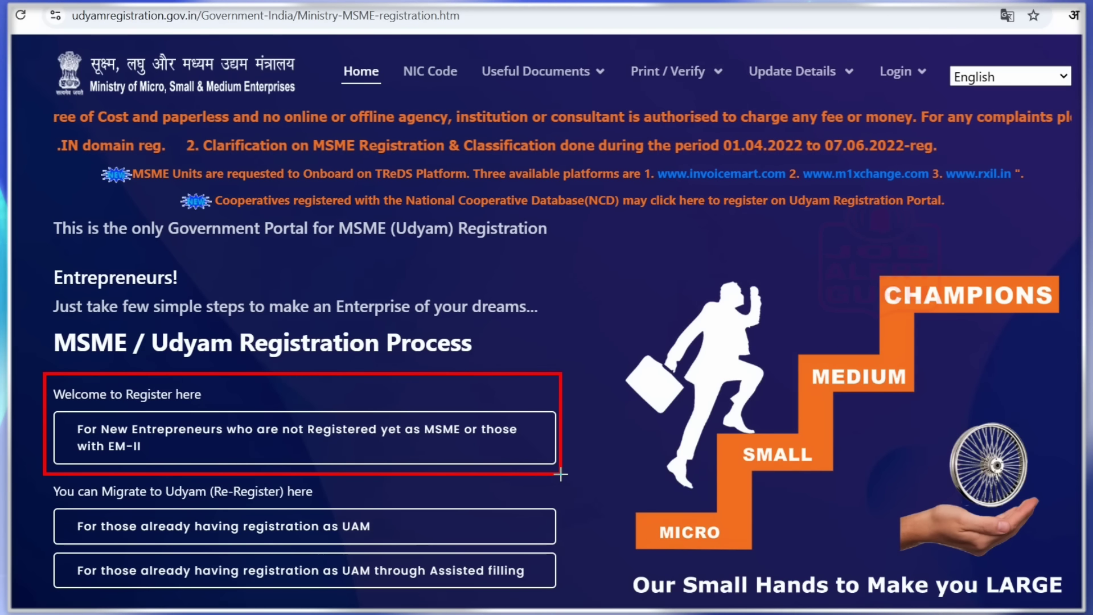
{"action": "key", "text": "ctrl+z"}
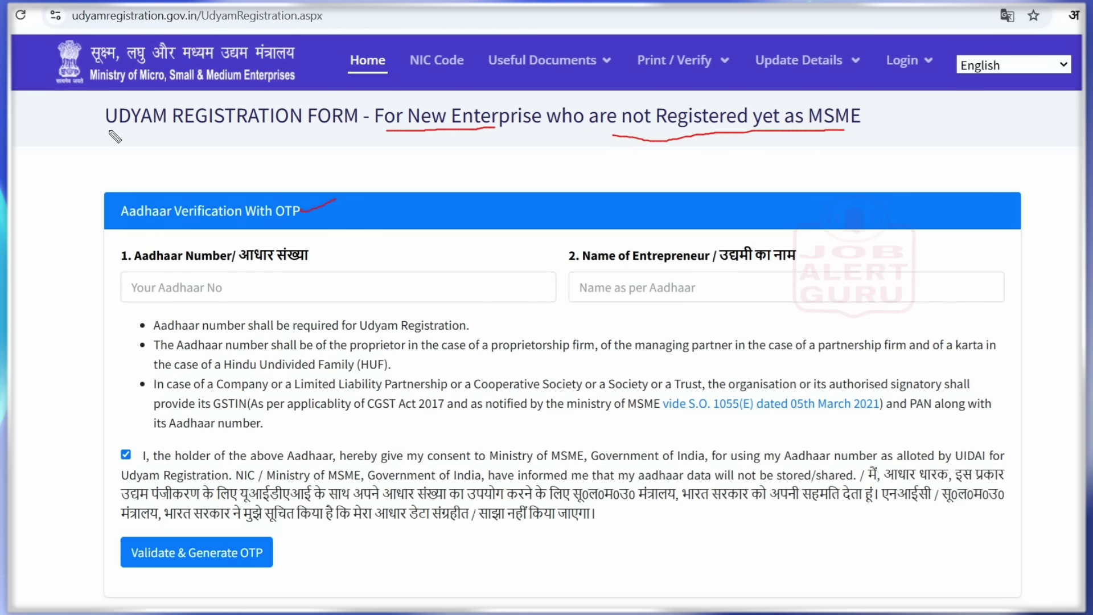
- Enter the Aadhaar number and name with consent, then validate the received OTP
{"action": "left_click_drag", "start_coordinate": [241, 127], "coordinate": [327, 133]}
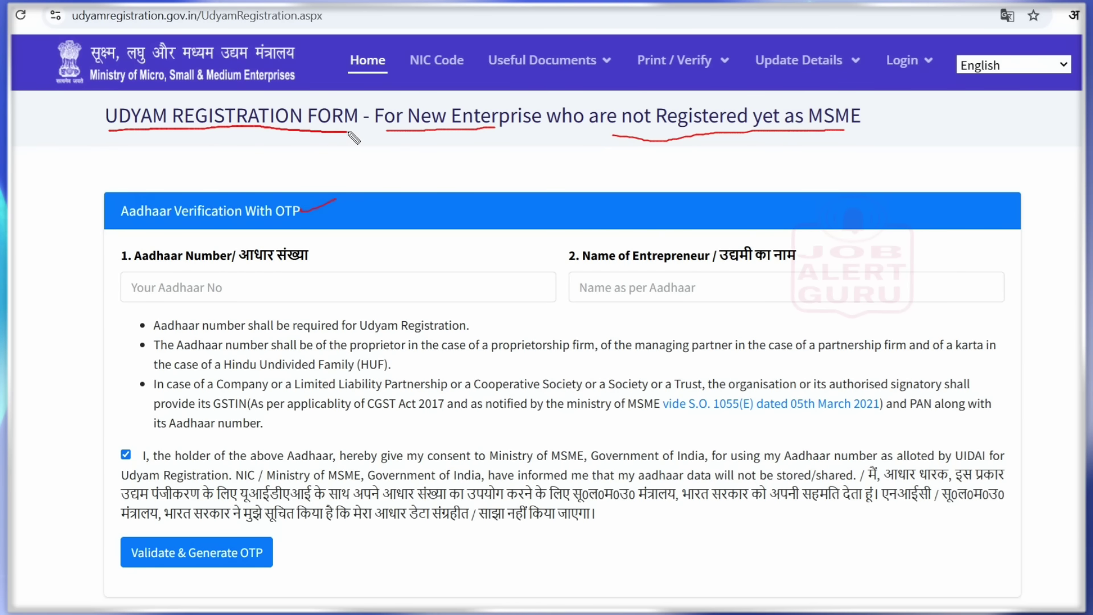
{"action": "left_click", "coordinate": [244, 289]}
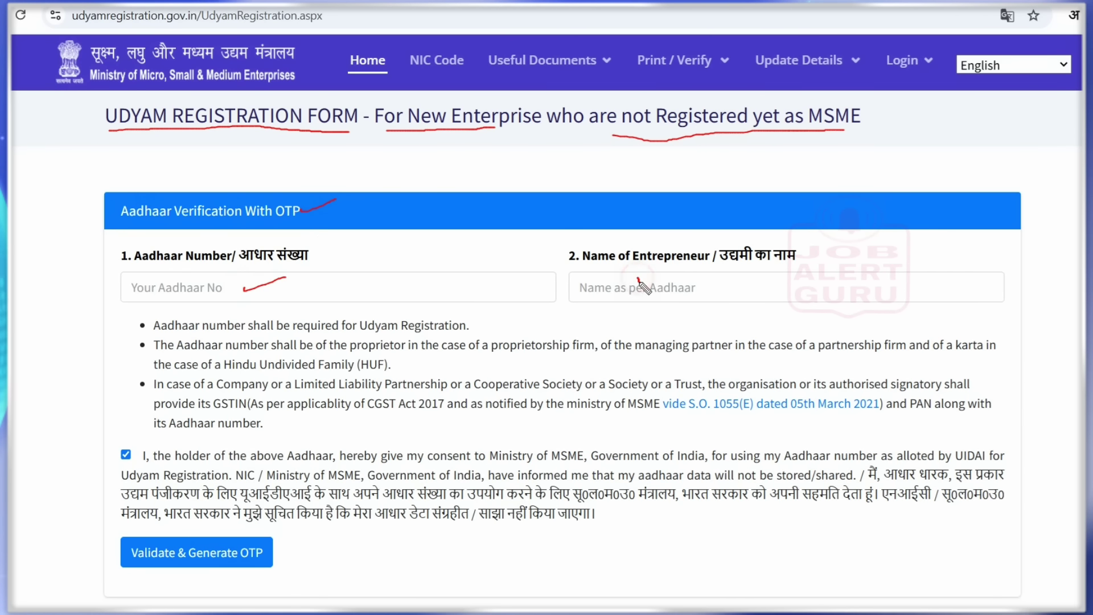
{"action": "left_click_drag", "start_coordinate": [639, 279], "coordinate": [677, 274]}
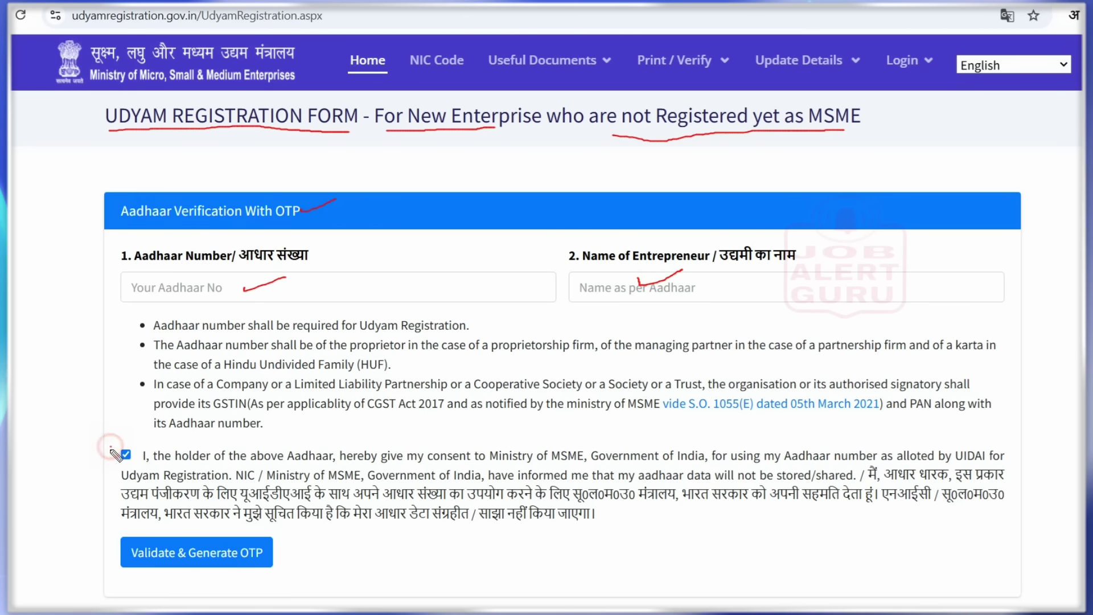
{"action": "left_click_drag", "start_coordinate": [111, 450], "coordinate": [150, 441]}
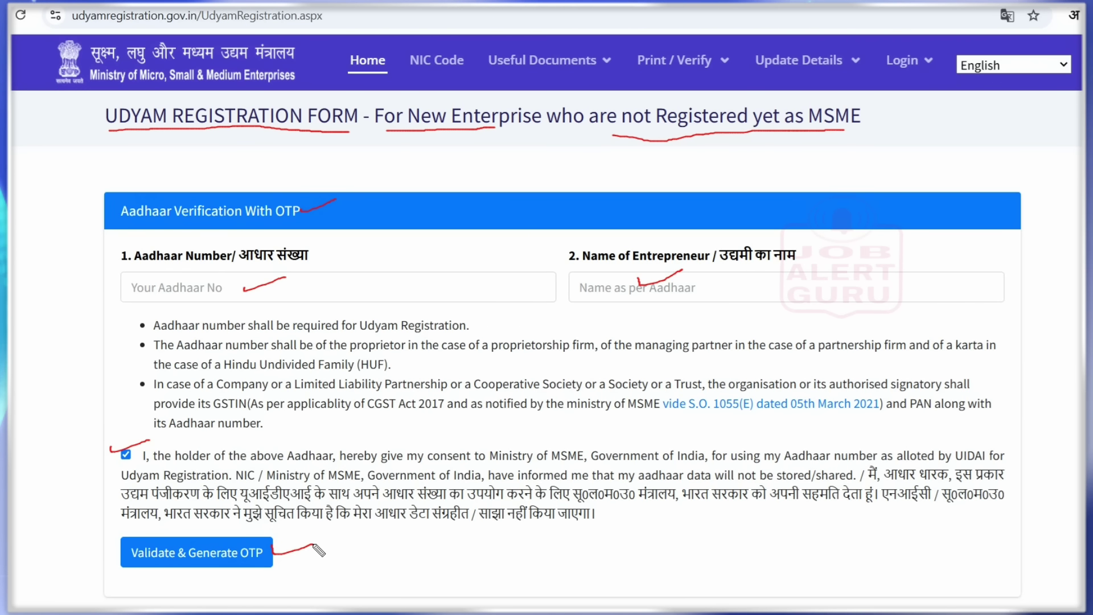
{"action": "key", "text": "e"}
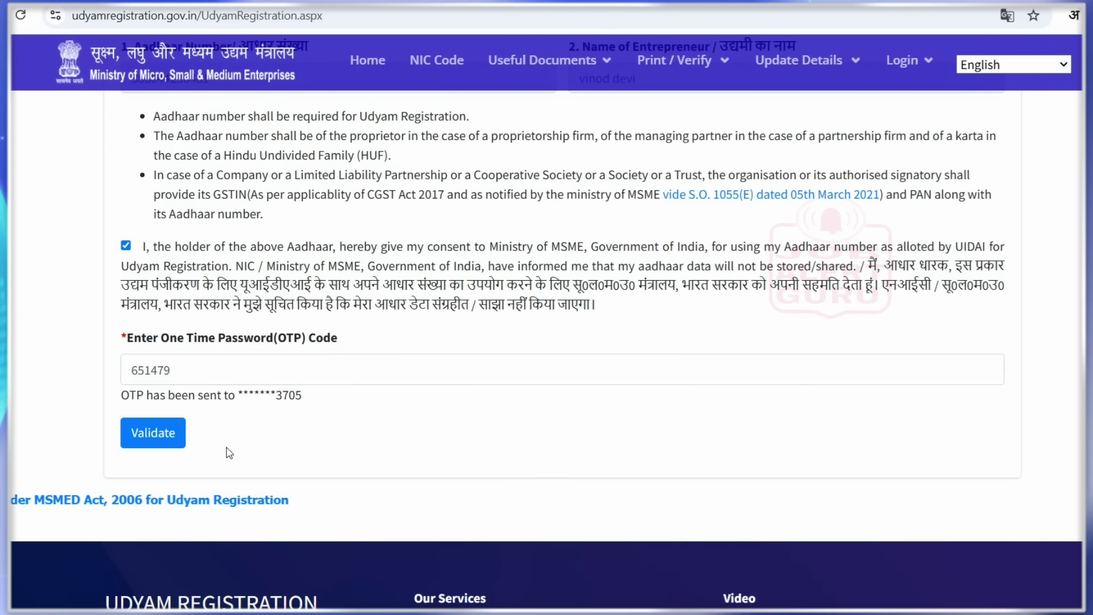
{"action": "double_click", "coordinate": [125, 373]}
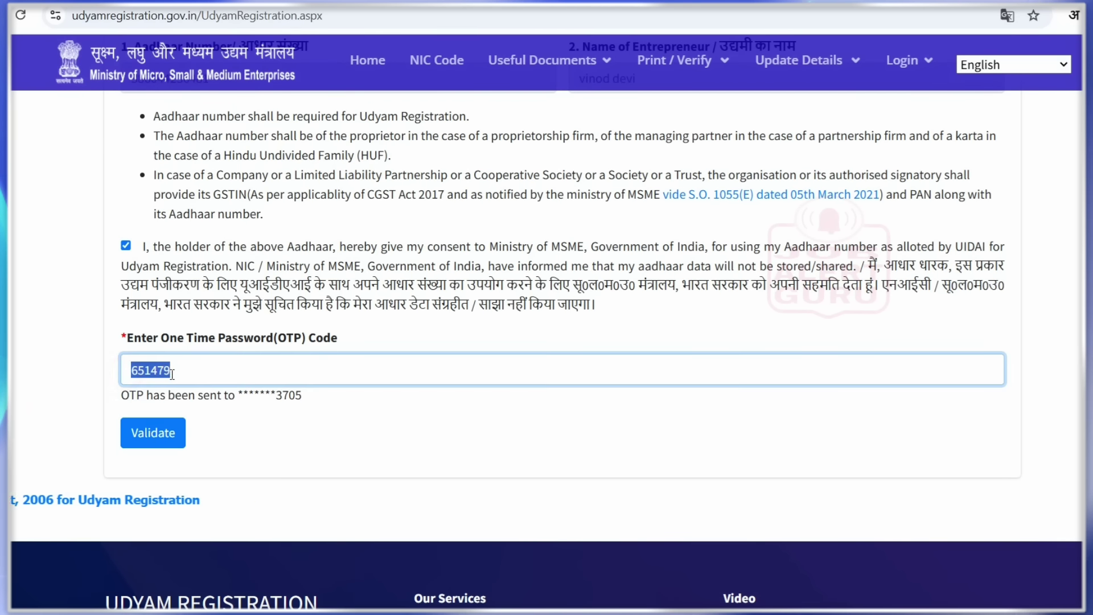
{"action": "left_click", "coordinate": [230, 406]}
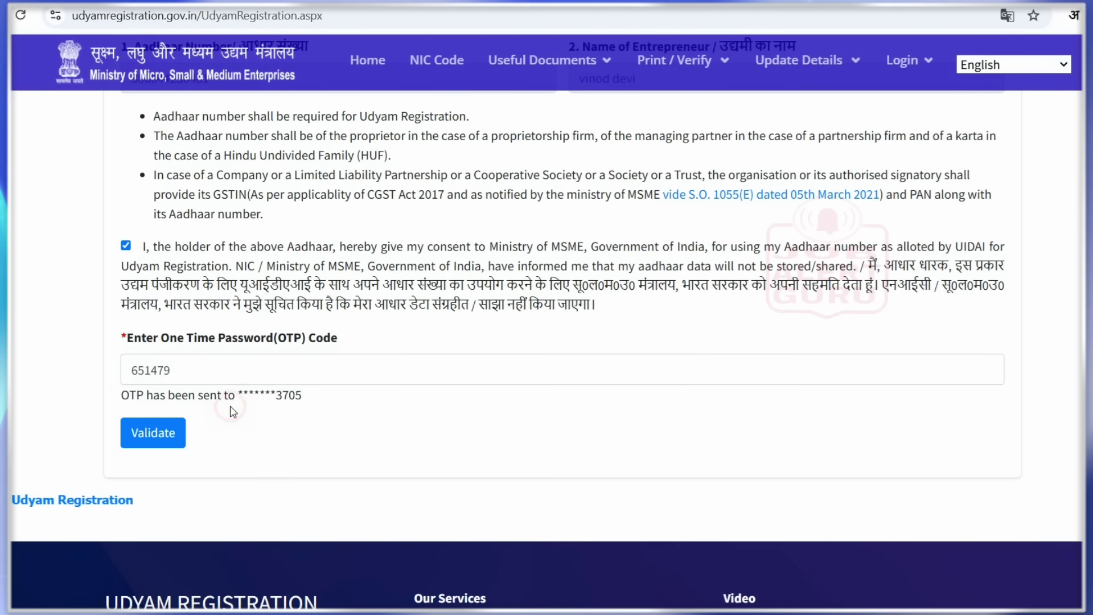
{"action": "left_click", "coordinate": [143, 435]}
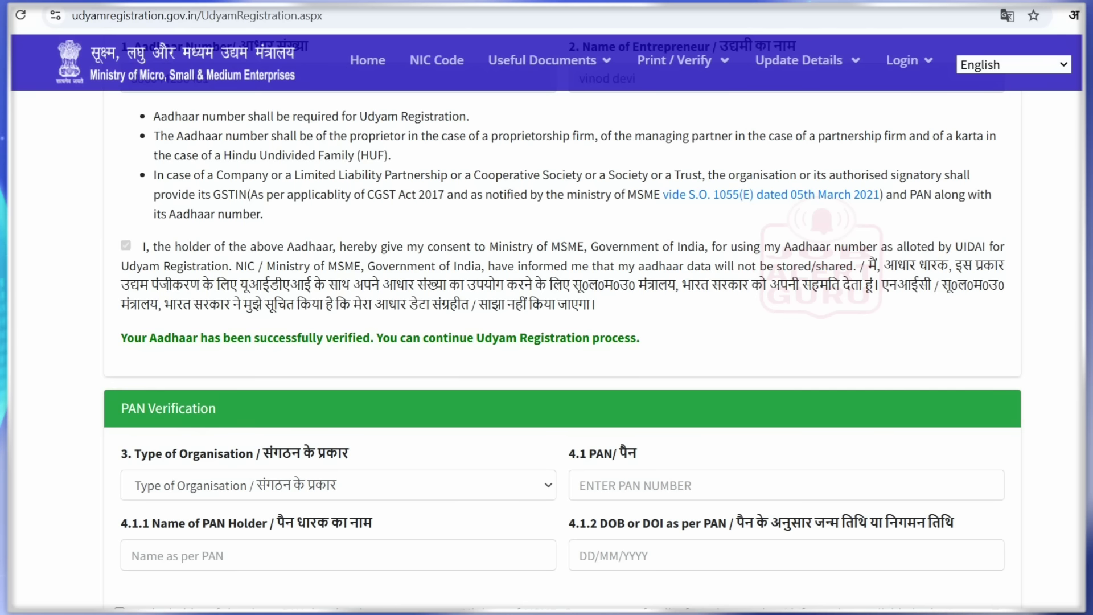
- Scroll down to PAN Verification and expand the Type of Organisation dropdown
{"action": "scroll", "coordinate": [547, 341], "scroll_direction": "down", "scroll_amount": 2}
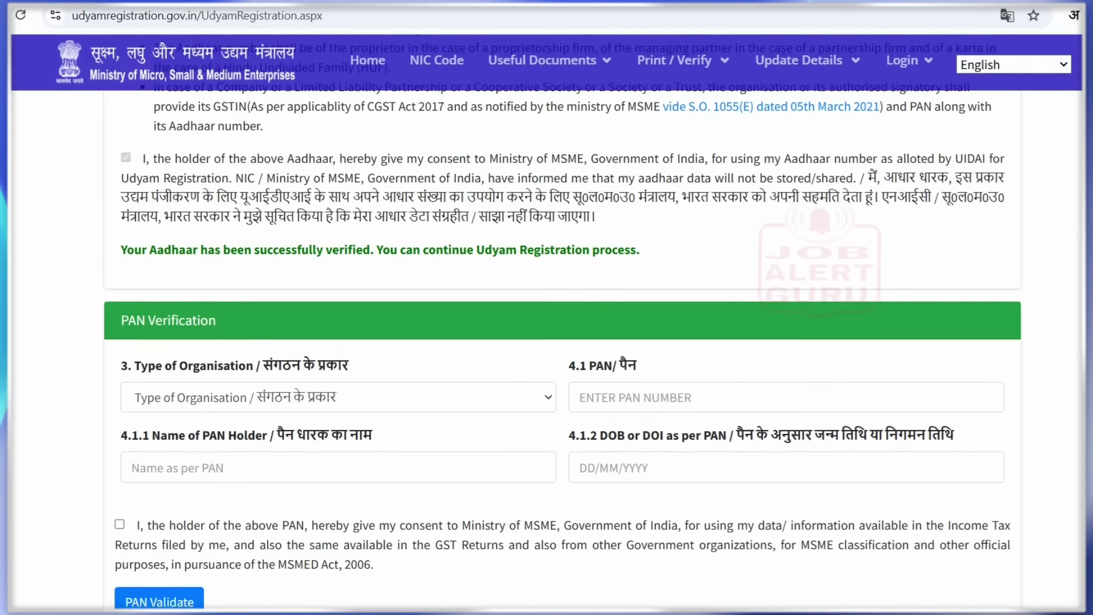
{"action": "scroll", "coordinate": [546, 342], "scroll_direction": "down", "scroll_amount": 3}
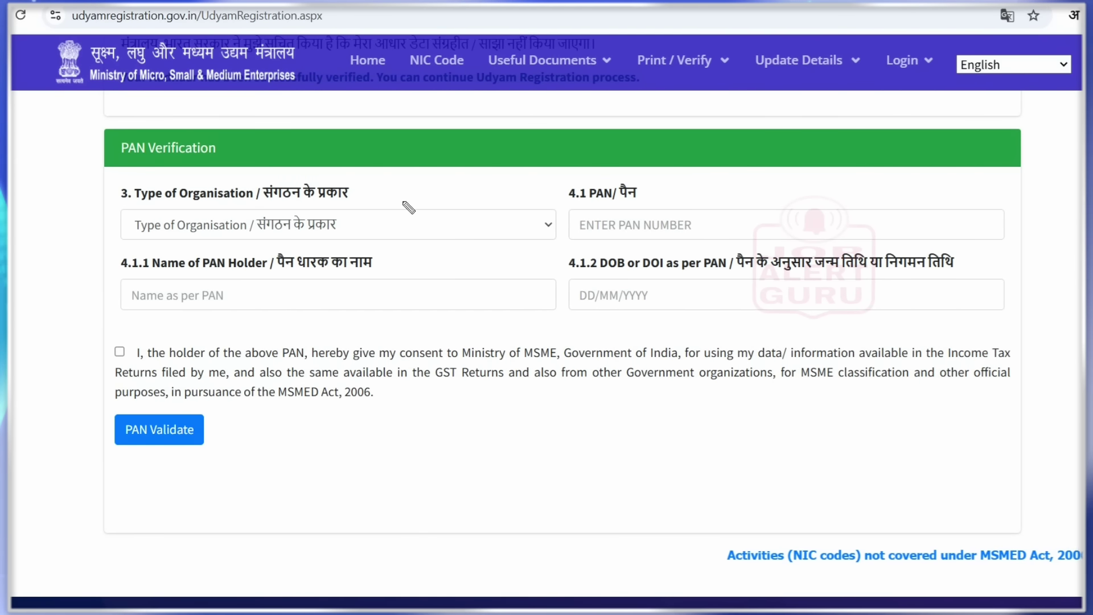
{"action": "left_click_drag", "start_coordinate": [343, 221], "coordinate": [378, 225]}
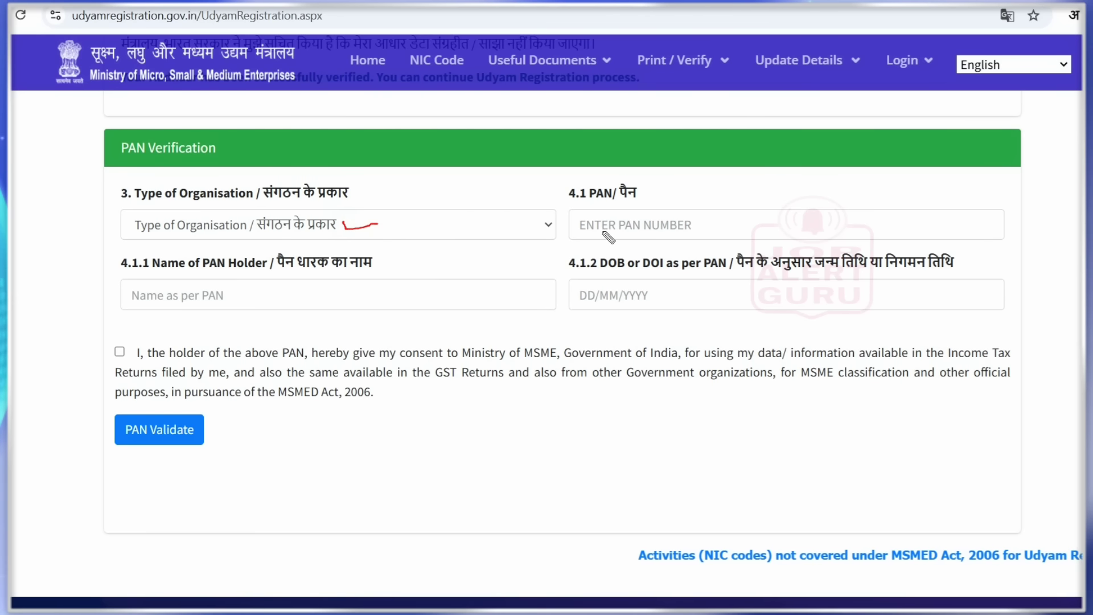
{"action": "key", "text": "Escape"}
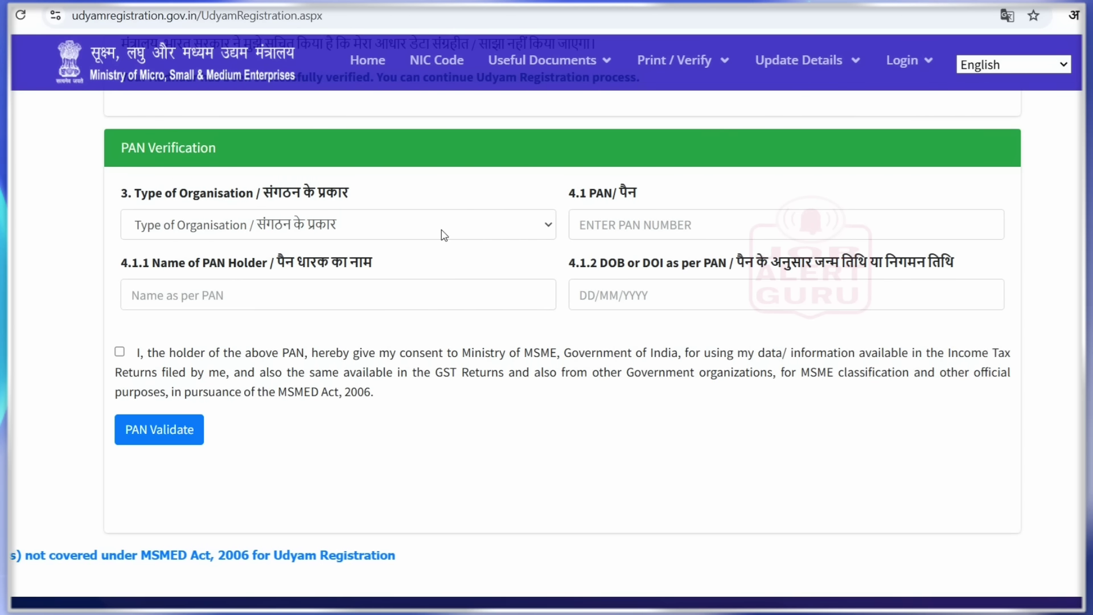
{"action": "left_click", "coordinate": [443, 233]}
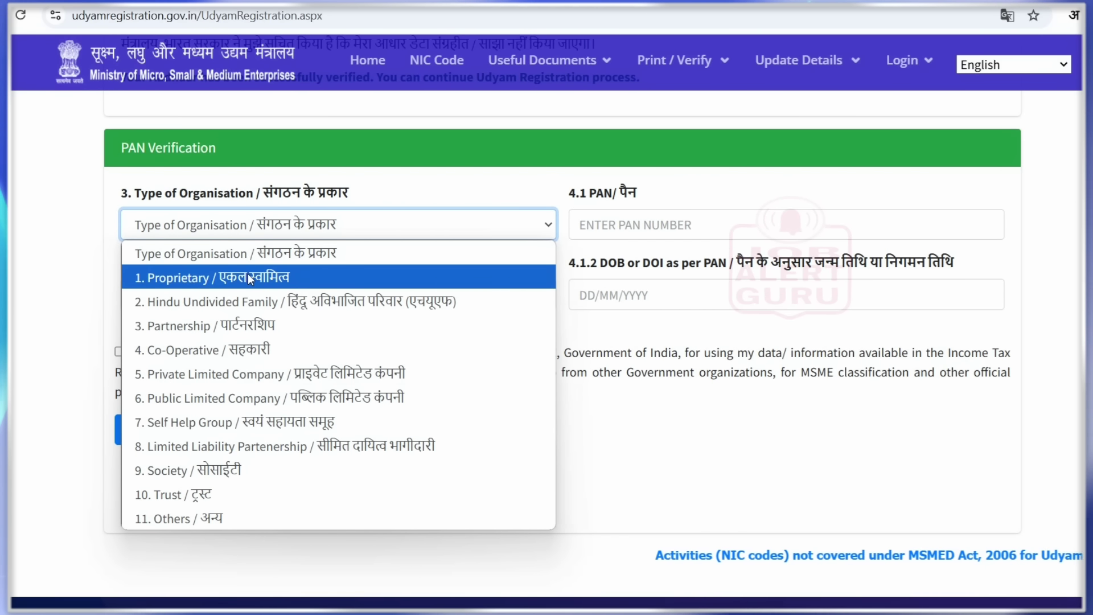
- Choose '1. Proprietary', give PAN consent, validate the PAN and continue
{"action": "left_click", "coordinate": [340, 269]}
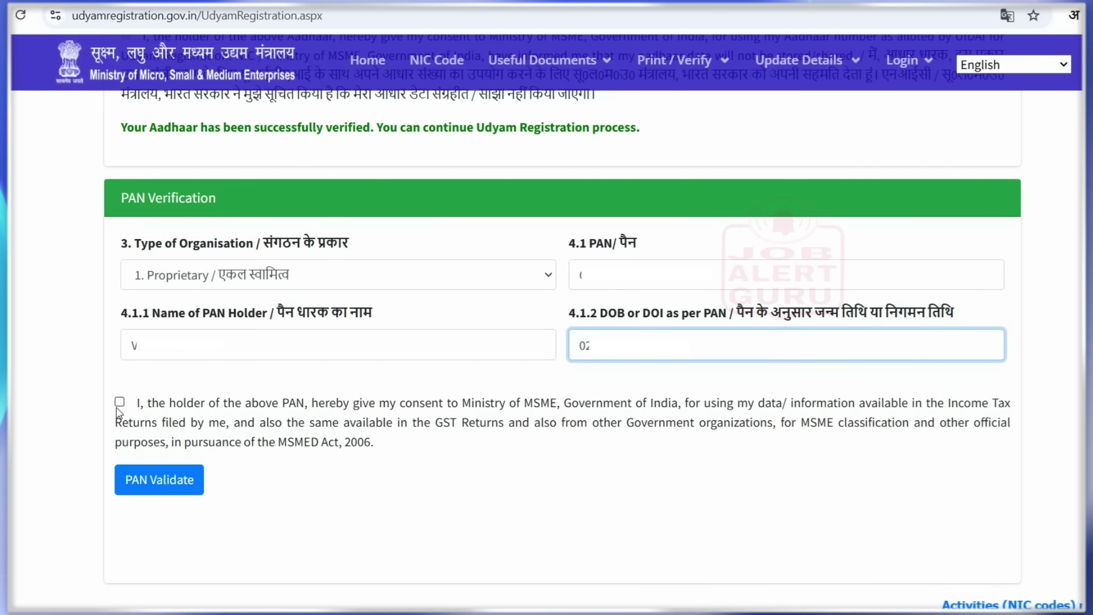
{"action": "left_click", "coordinate": [120, 402]}
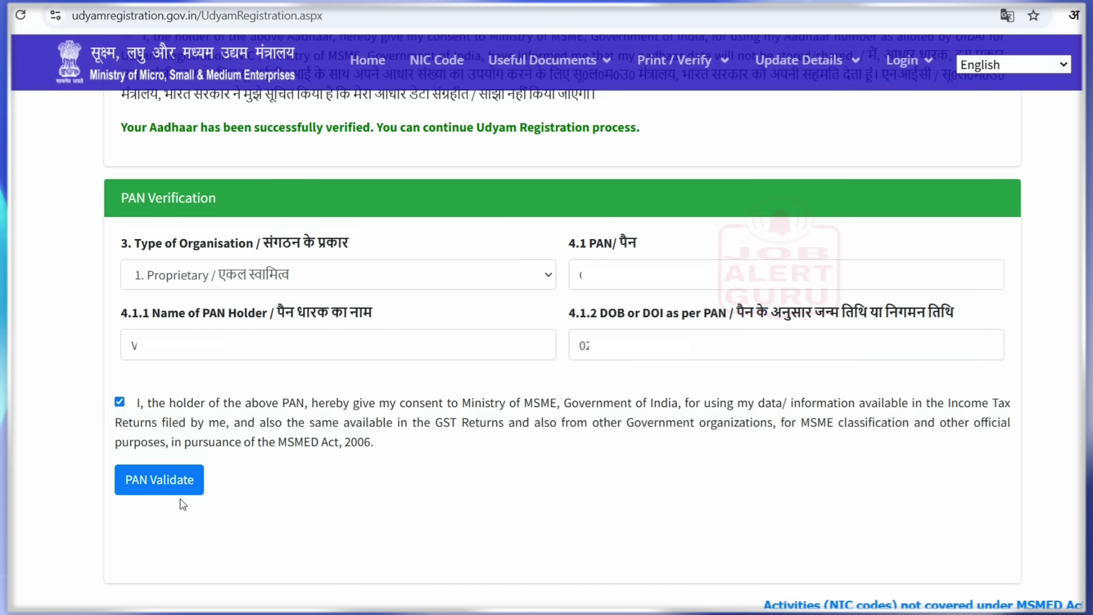
{"action": "left_click", "coordinate": [149, 491]}
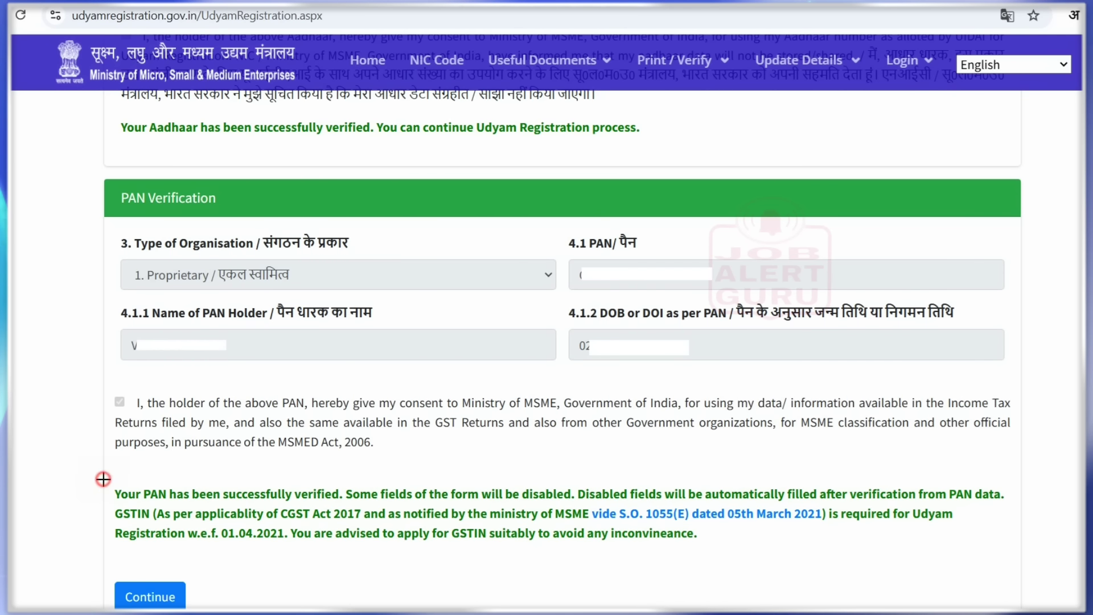
{"action": "left_click_drag", "start_coordinate": [103, 479], "coordinate": [349, 504]}
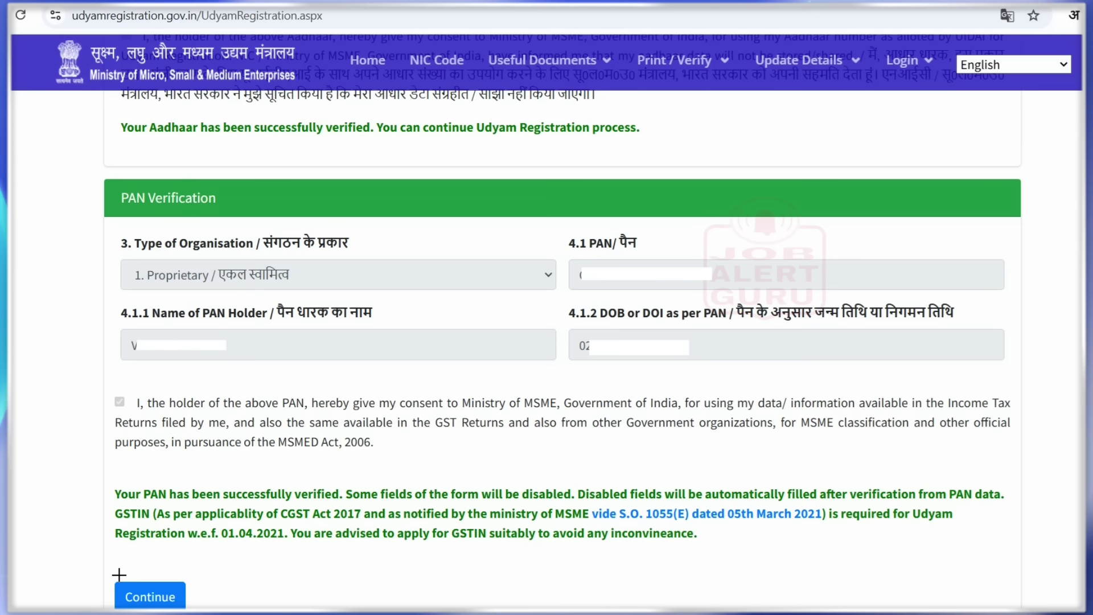
{"action": "left_click_drag", "start_coordinate": [106, 572], "coordinate": [213, 608]}
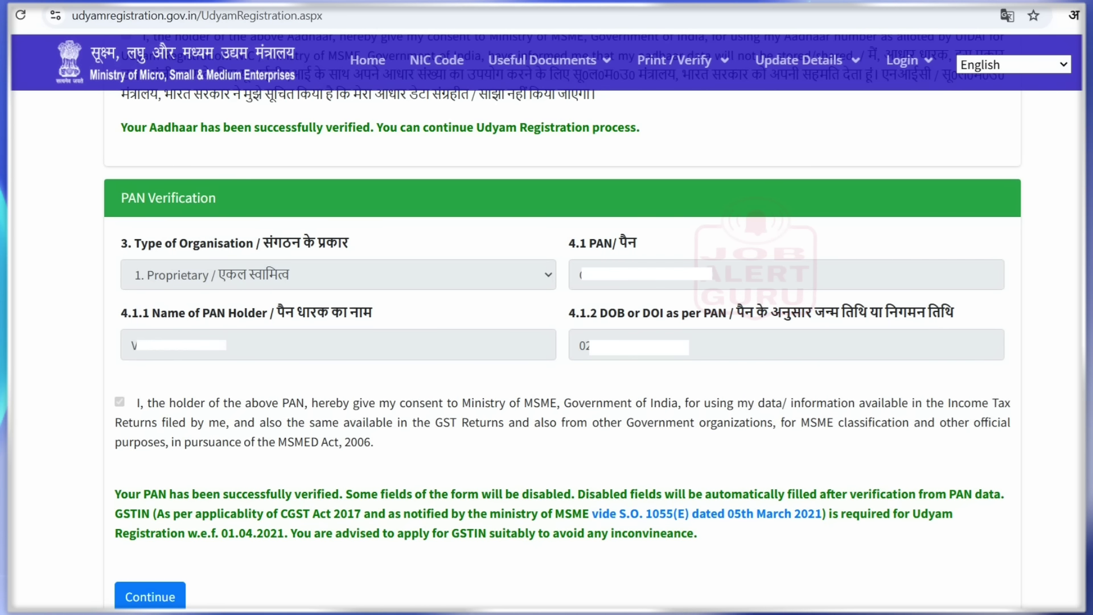
{"action": "left_click", "coordinate": [137, 598]}
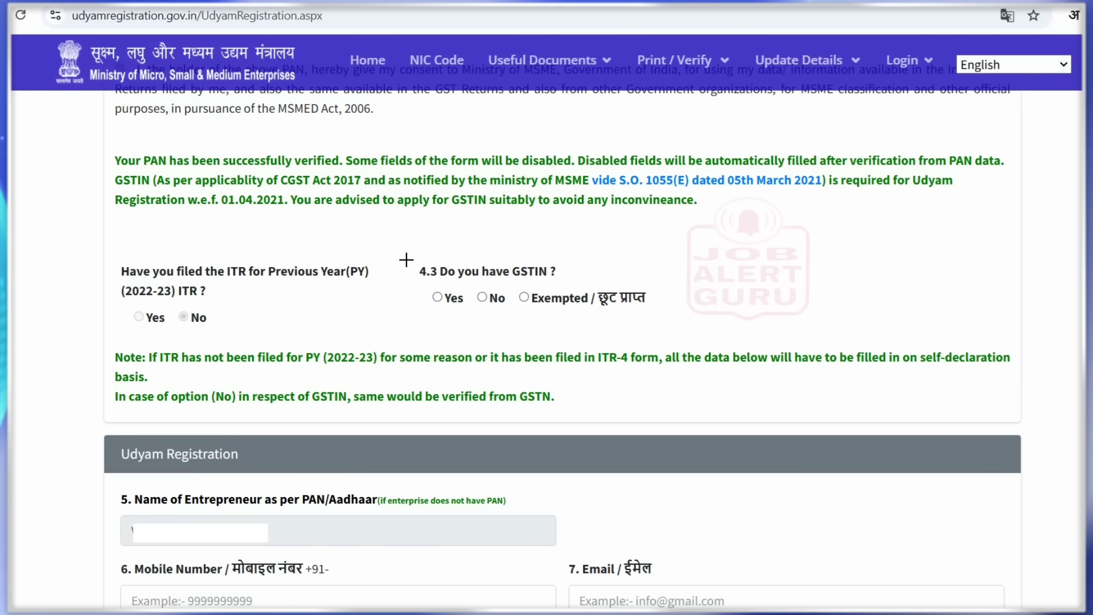
- Select No for '4.3 Do you have GSTIN ?' and move down to Udyam Registration
{"action": "mouse_move", "coordinate": [406, 253]}
{"action": "left_mouse_down"}
{"action": "mouse_move", "coordinate": [565, 313]}
{"action": "mouse_move", "coordinate": [661, 319]}
{"action": "left_mouse_up"}
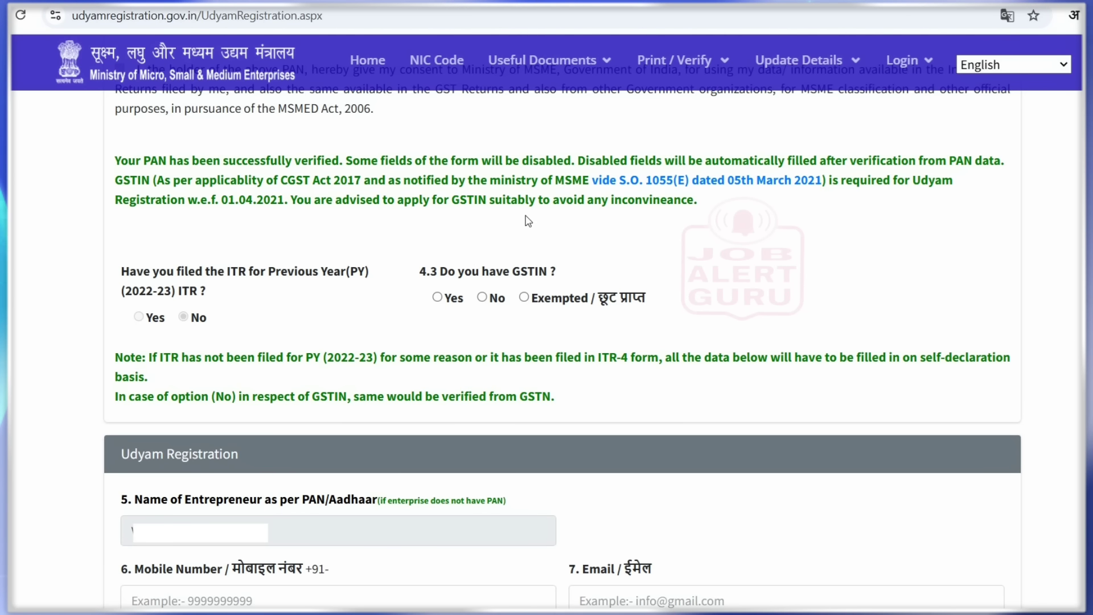
{"action": "left_click", "coordinate": [442, 296]}
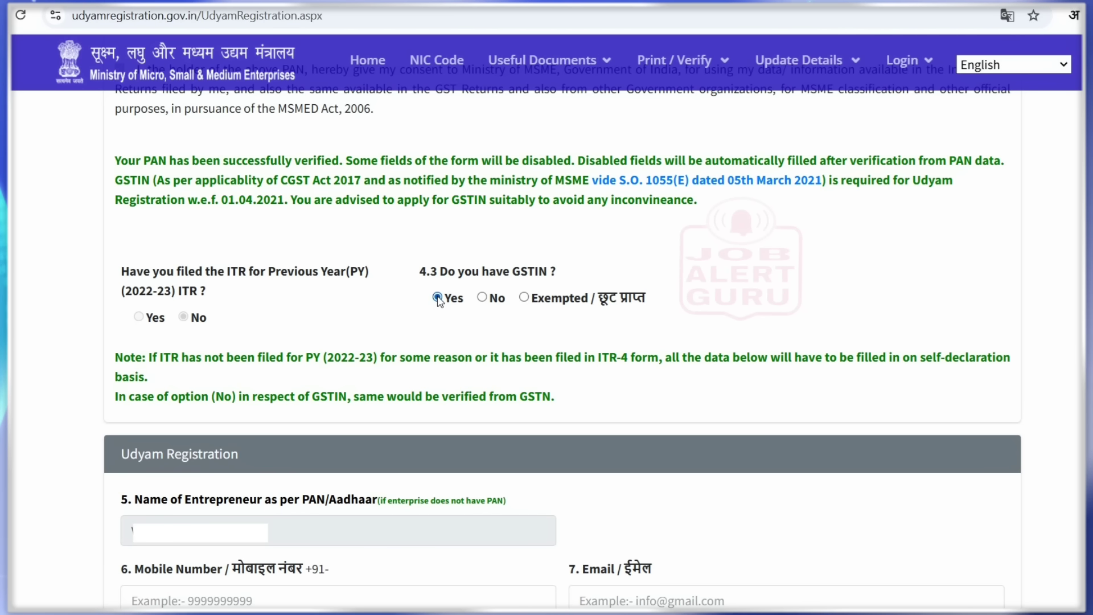
{"action": "left_click", "coordinate": [481, 298]}
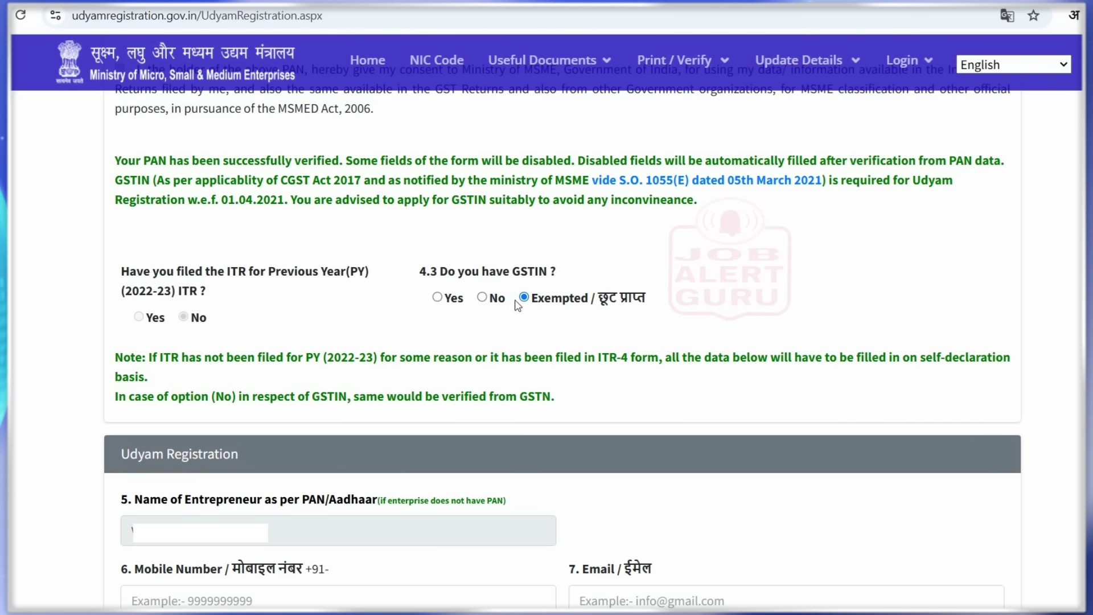
{"action": "left_click", "coordinate": [482, 297]}
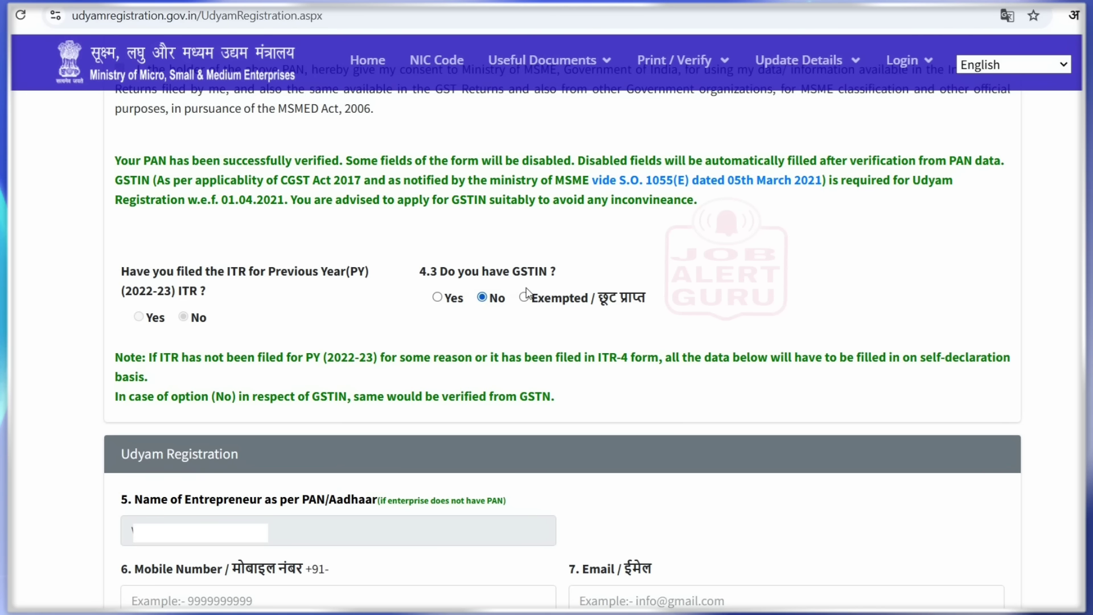
{"action": "scroll", "coordinate": [527, 294], "scroll_direction": "down", "scroll_amount": 5}
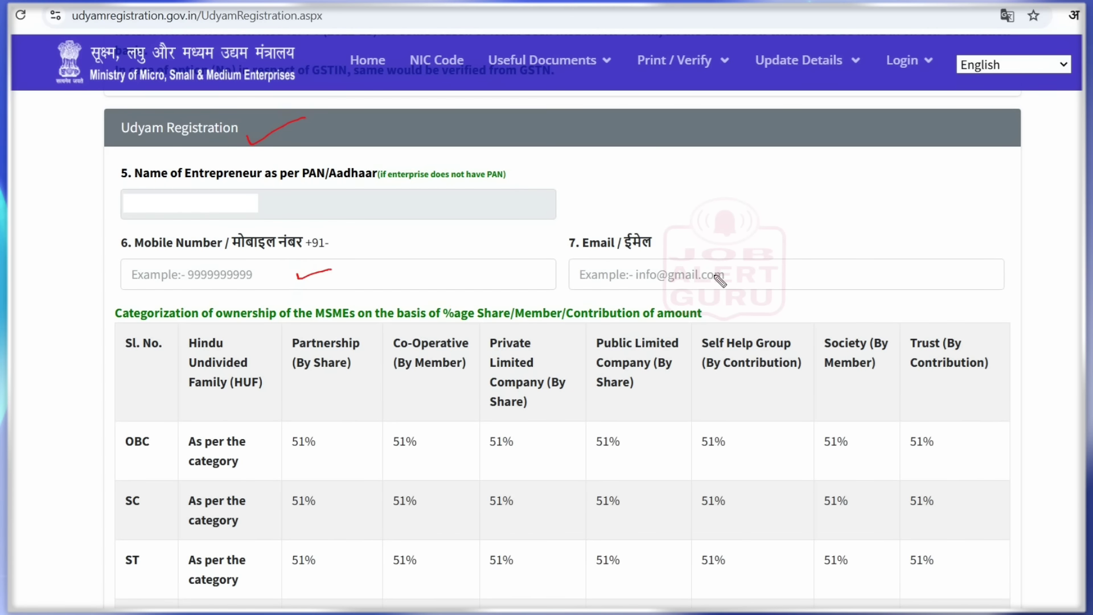
- Select OBC as the social category
{"action": "left_click_drag", "start_coordinate": [715, 276], "coordinate": [763, 272]}
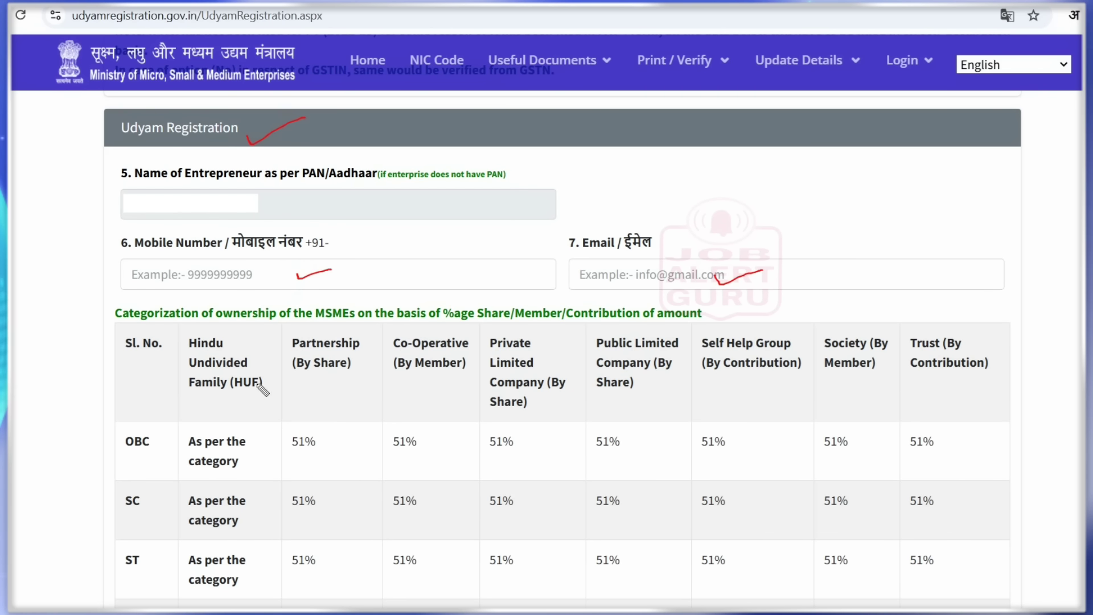
{"action": "left_click_drag", "start_coordinate": [303, 392], "coordinate": [346, 381]}
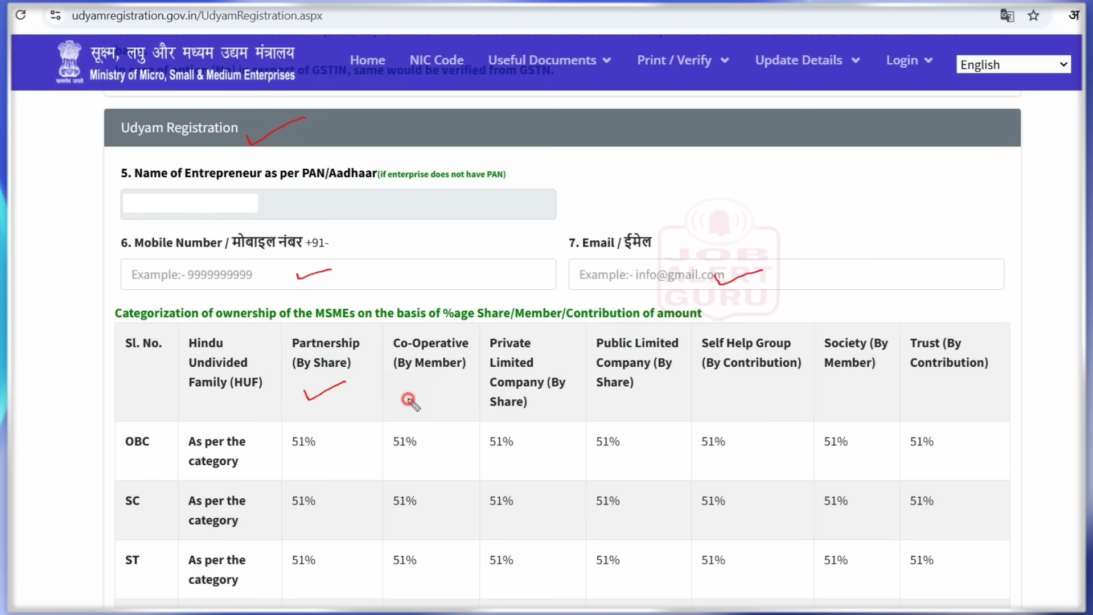
{"action": "left_click_drag", "start_coordinate": [408, 398], "coordinate": [445, 391]}
{"action": "left_click_drag", "start_coordinate": [527, 404], "coordinate": [550, 401]}
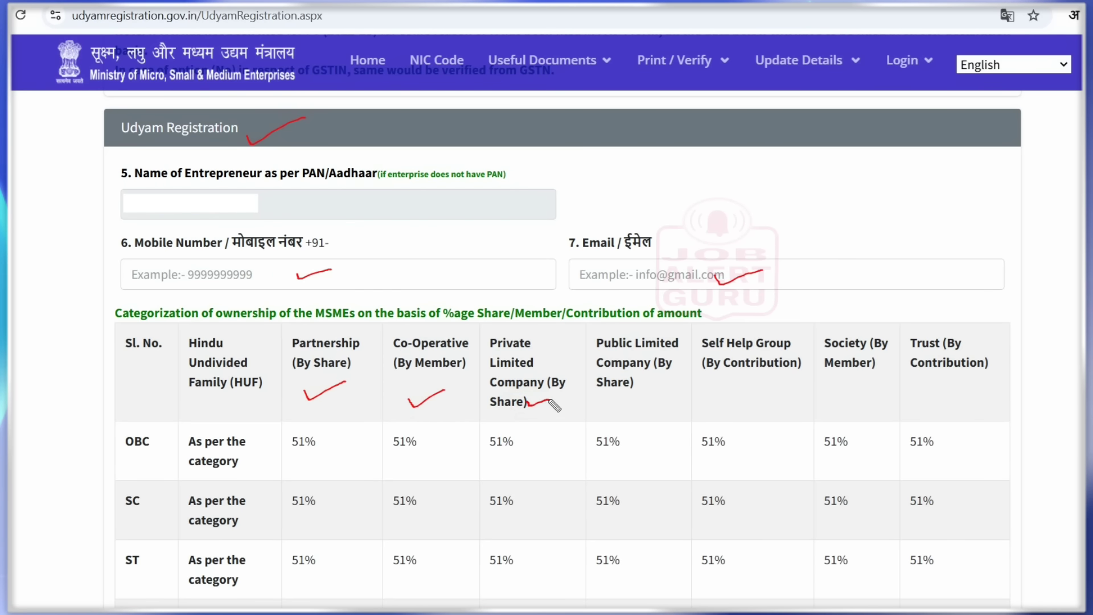
{"action": "left_click_drag", "start_coordinate": [627, 405], "coordinate": [657, 395]}
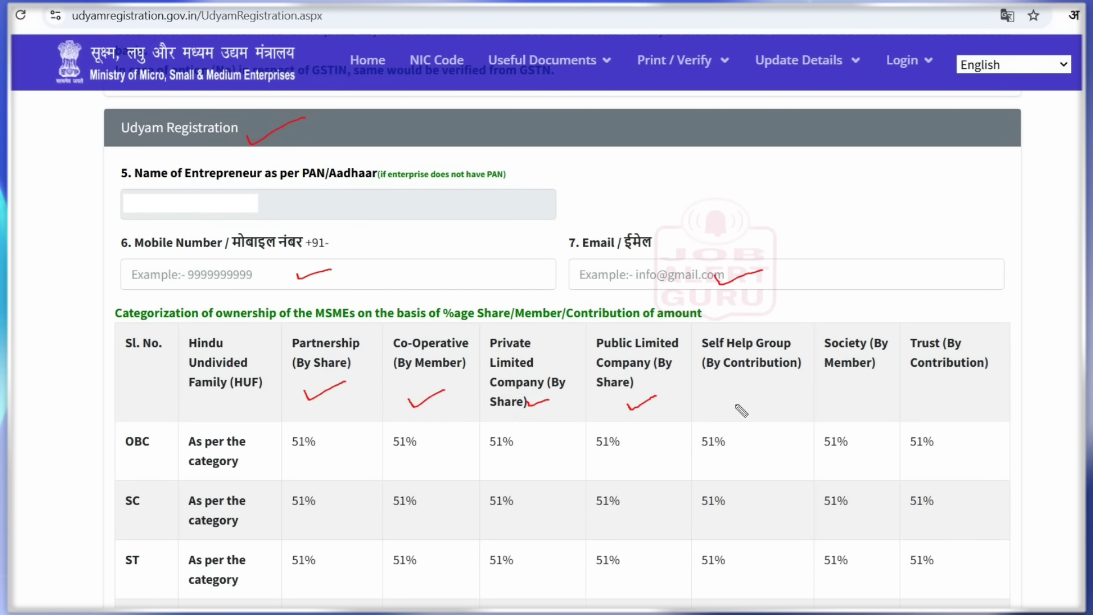
{"action": "left_click_drag", "start_coordinate": [737, 406], "coordinate": [767, 399]}
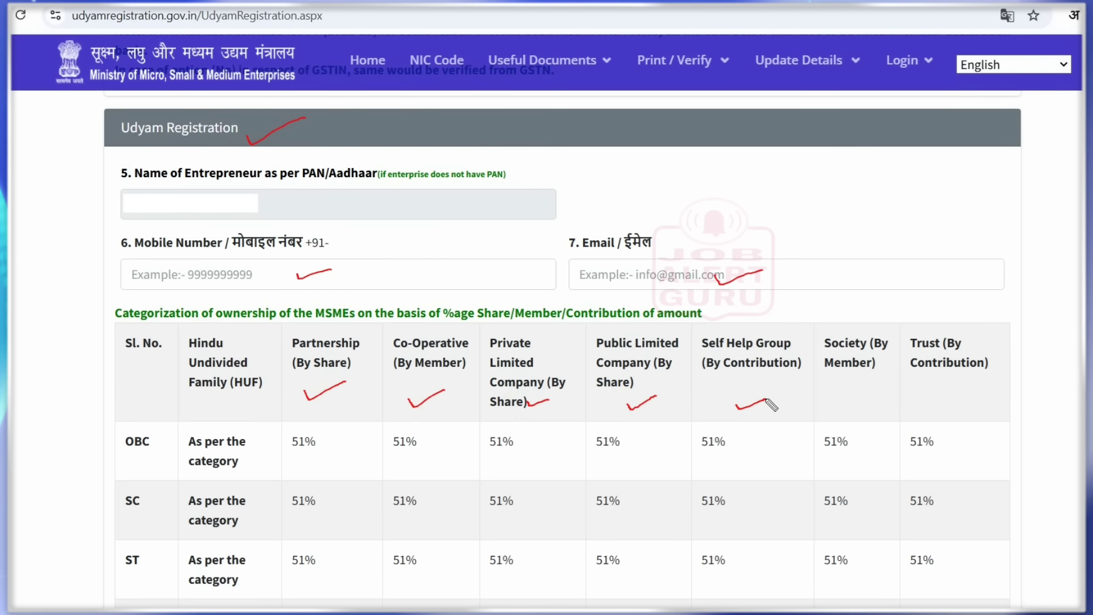
{"action": "scroll", "coordinate": [773, 405], "scroll_direction": "down", "scroll_amount": 10}
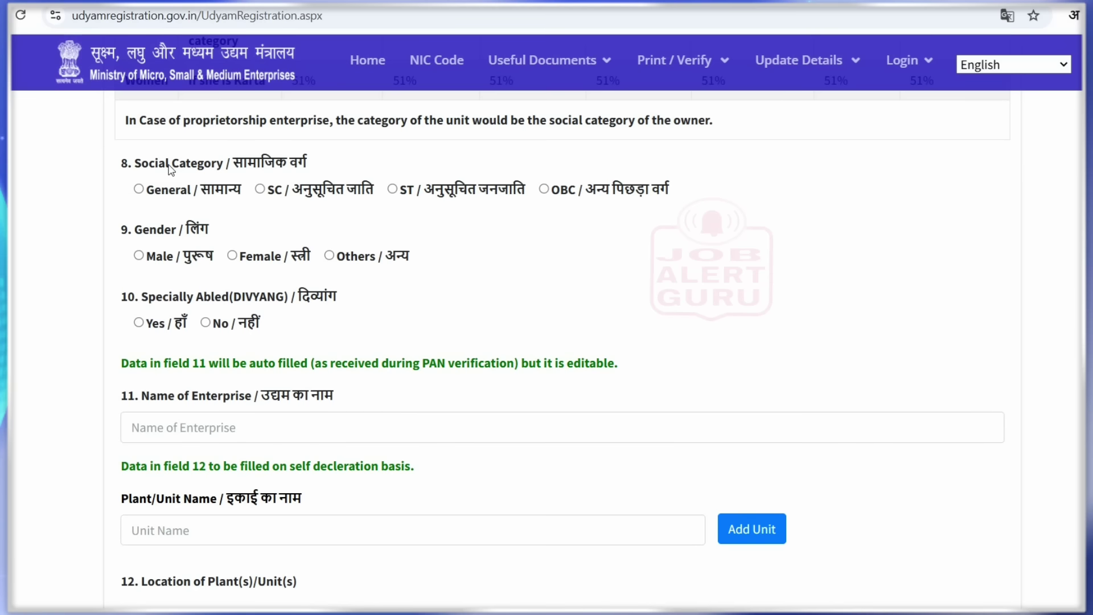
{"action": "left_click_drag", "start_coordinate": [169, 164], "coordinate": [323, 162]}
{"action": "left_click_drag", "start_coordinate": [163, 195], "coordinate": [624, 192]}
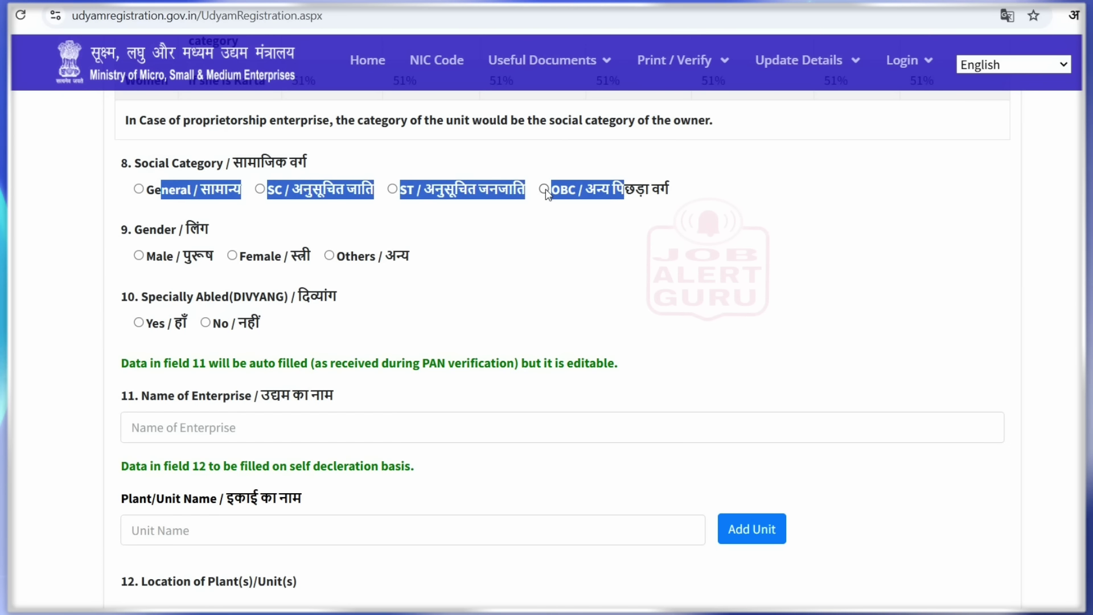
{"action": "left_click", "coordinate": [546, 191]}
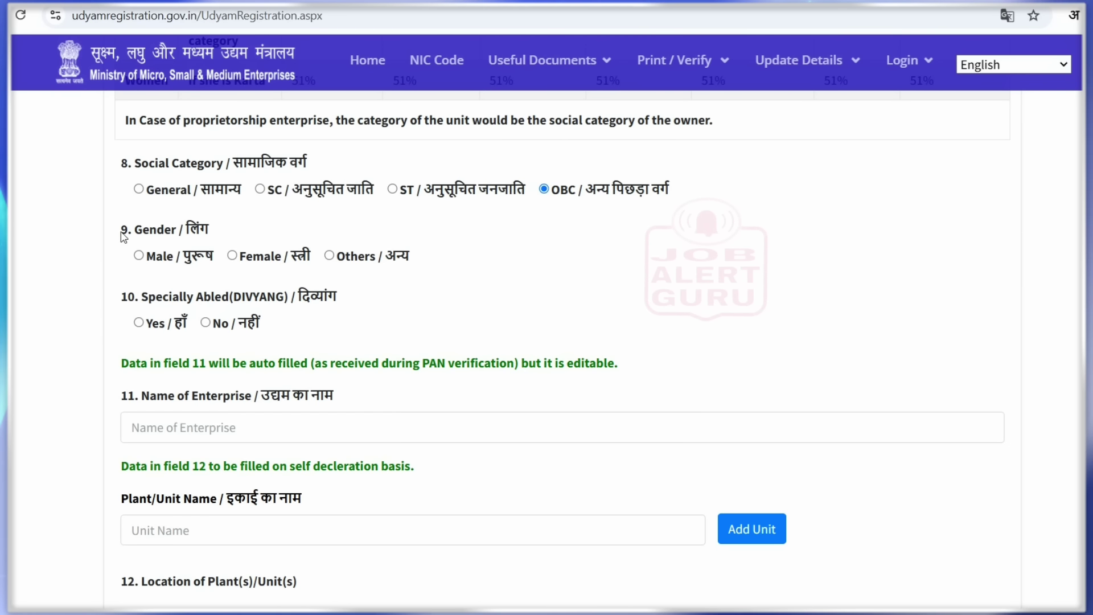
- Set gender to Female and Specially Abled (Divyang) to No
{"action": "left_click_drag", "start_coordinate": [121, 231], "coordinate": [427, 261]}
{"action": "left_click", "coordinate": [424, 259]}
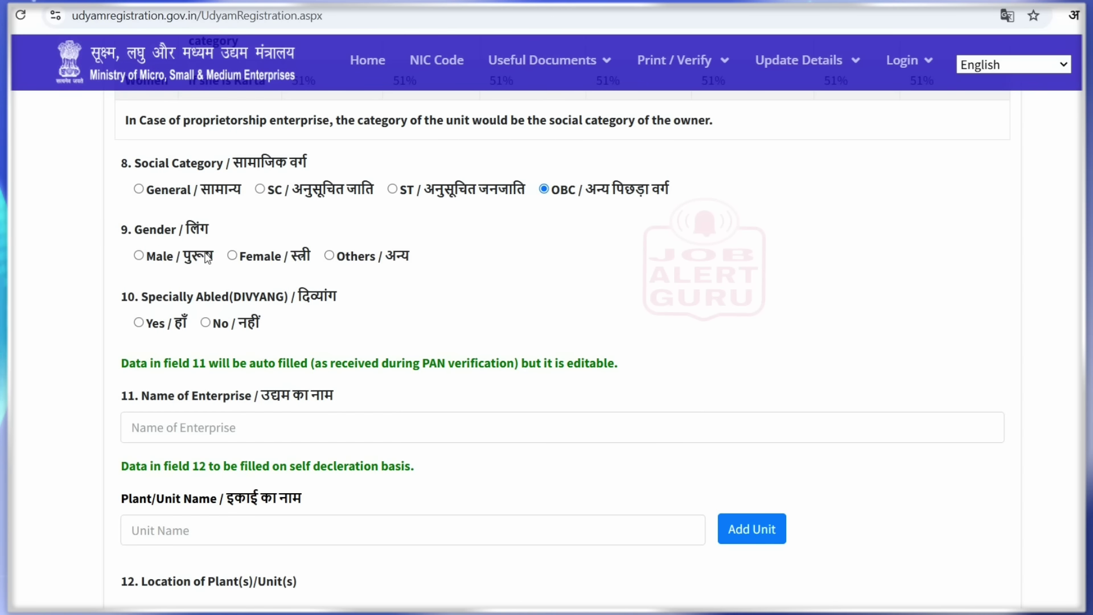
{"action": "left_click_drag", "start_coordinate": [153, 261], "coordinate": [237, 257]}
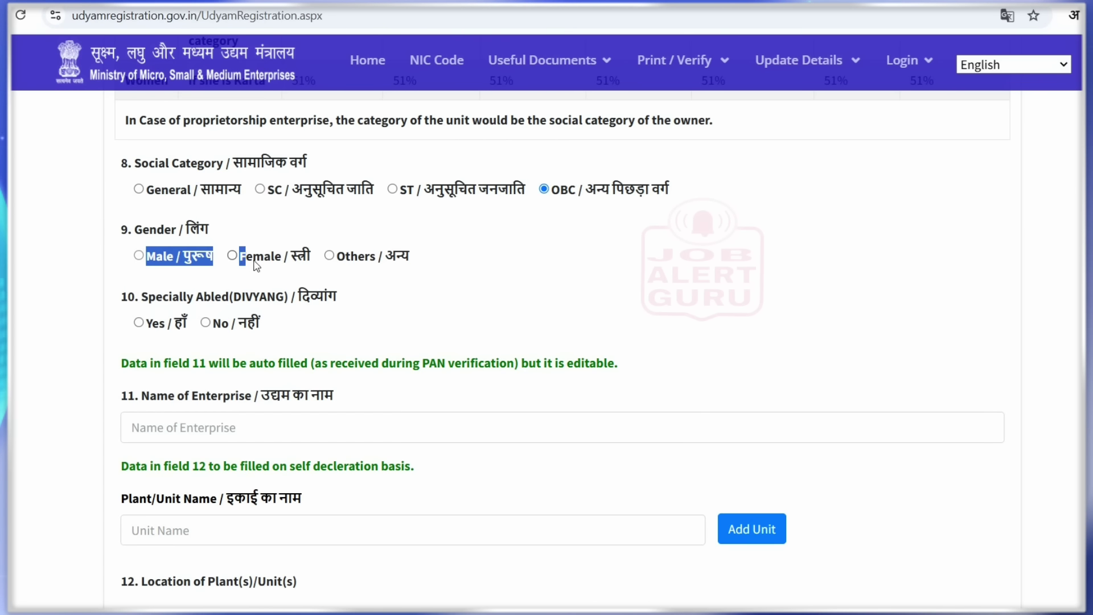
{"action": "left_click", "coordinate": [239, 258]}
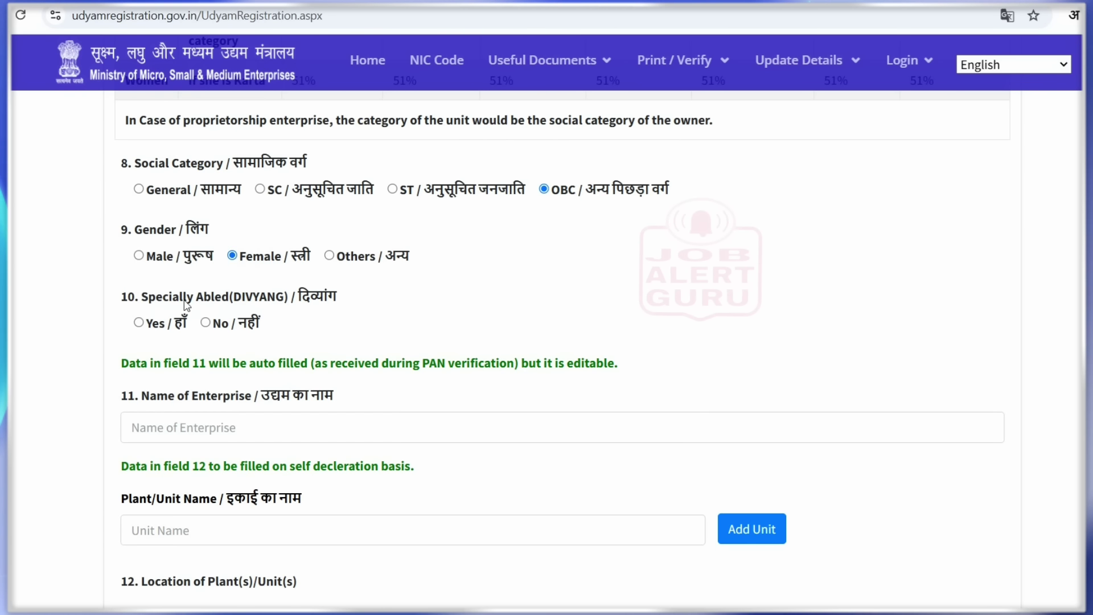
{"action": "left_click_drag", "start_coordinate": [130, 301], "coordinate": [300, 308]}
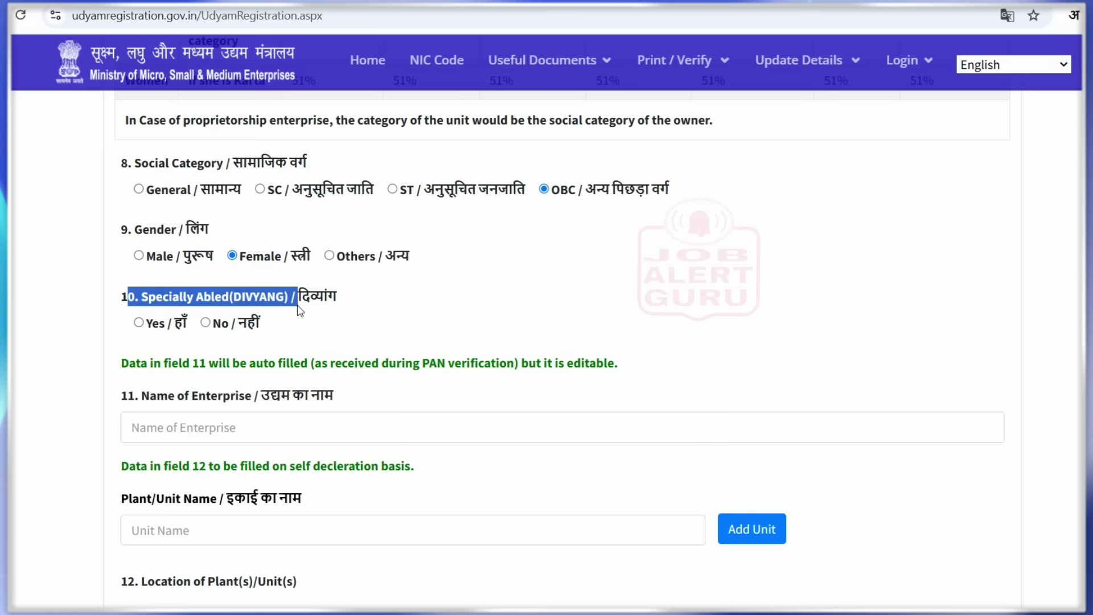
{"action": "left_click", "coordinate": [139, 323]}
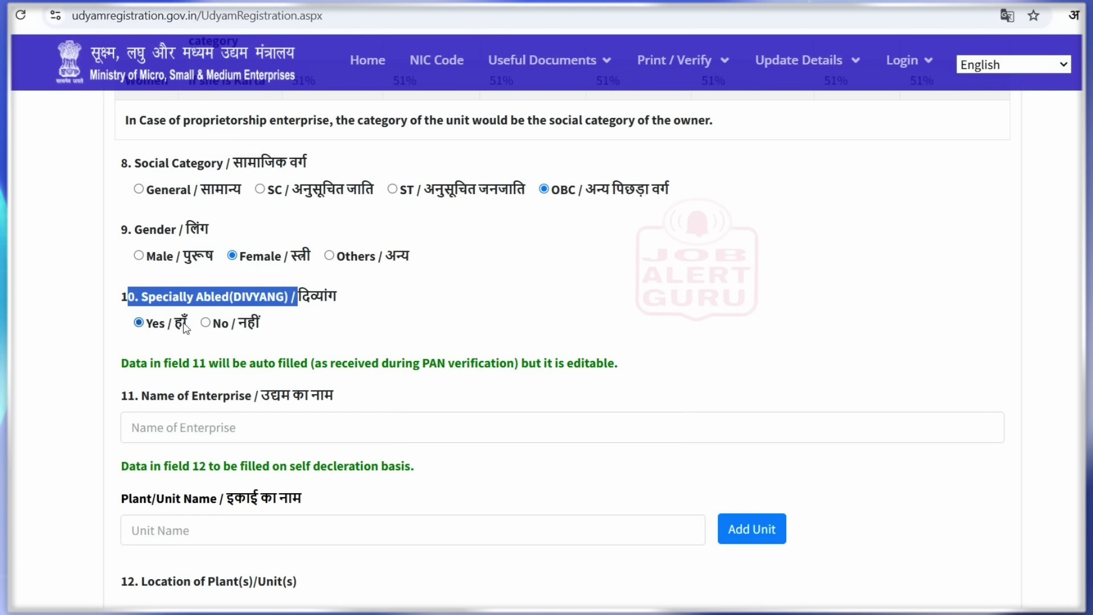
{"action": "left_click", "coordinate": [206, 323]}
{"action": "left_click", "coordinate": [367, 324]}
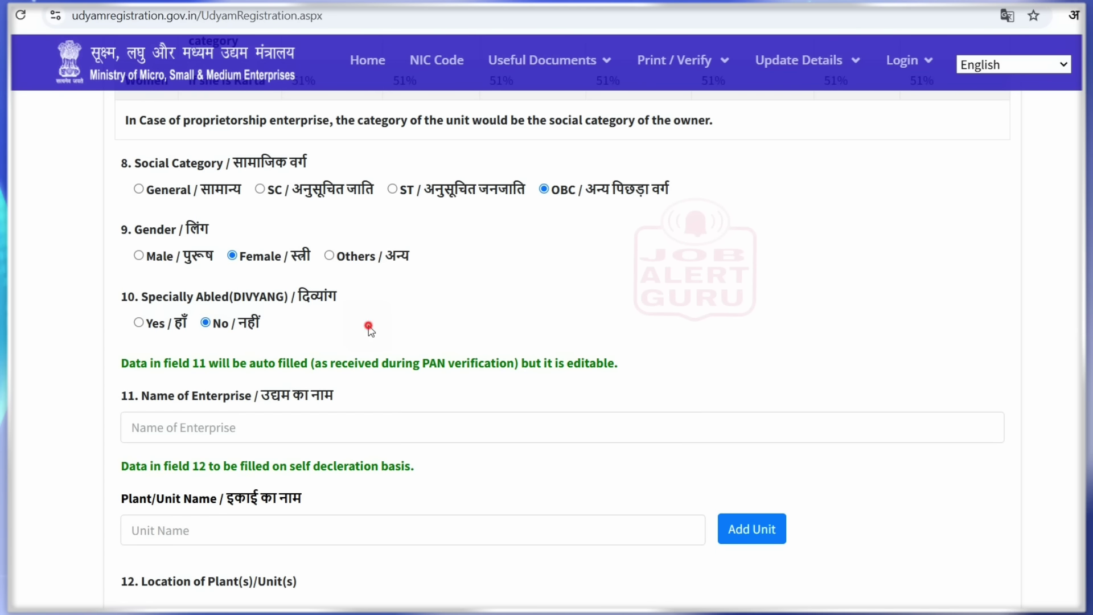
{"action": "scroll", "coordinate": [547, 319], "scroll_direction": "down", "scroll_amount": 3}
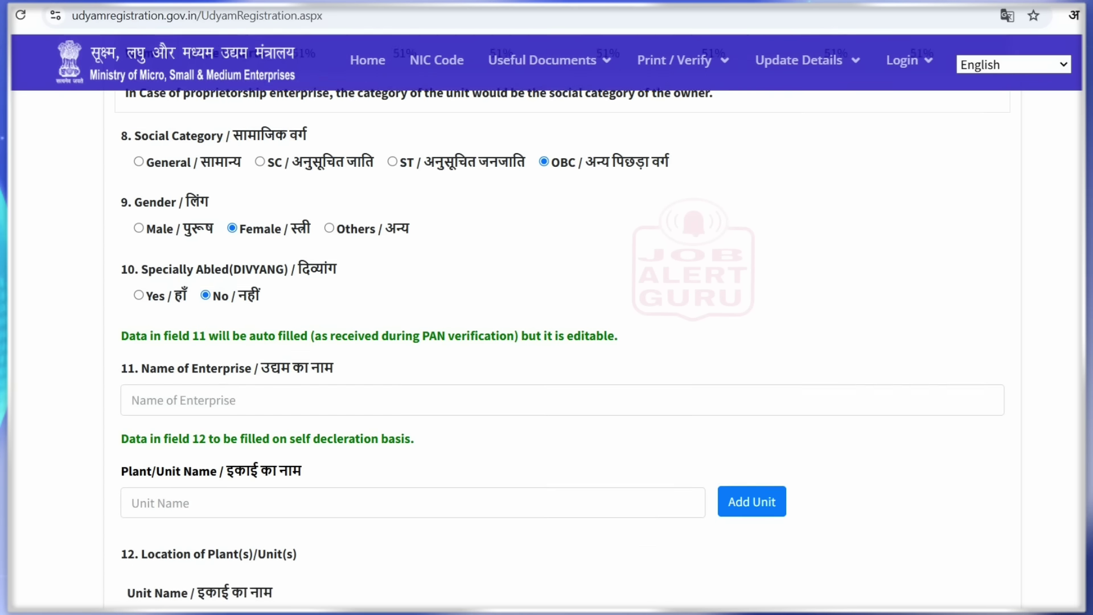
- Enter JOB ALERT GURU as the Name of Enterprise
{"action": "scroll", "coordinate": [547, 319], "scroll_direction": "down", "scroll_amount": 1}
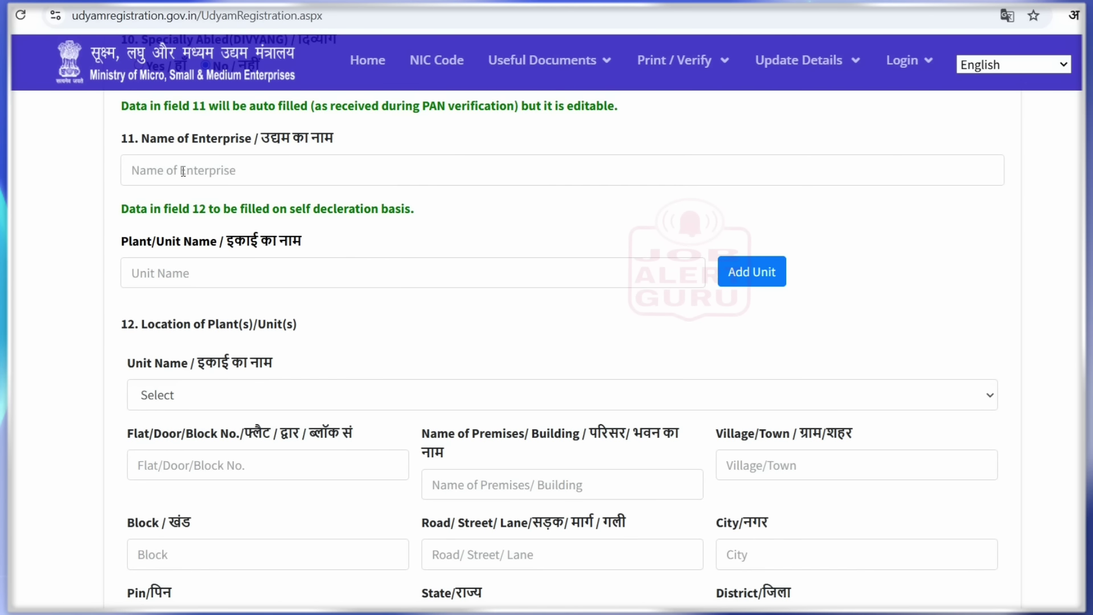
{"action": "left_click_drag", "start_coordinate": [153, 136], "coordinate": [335, 136]}
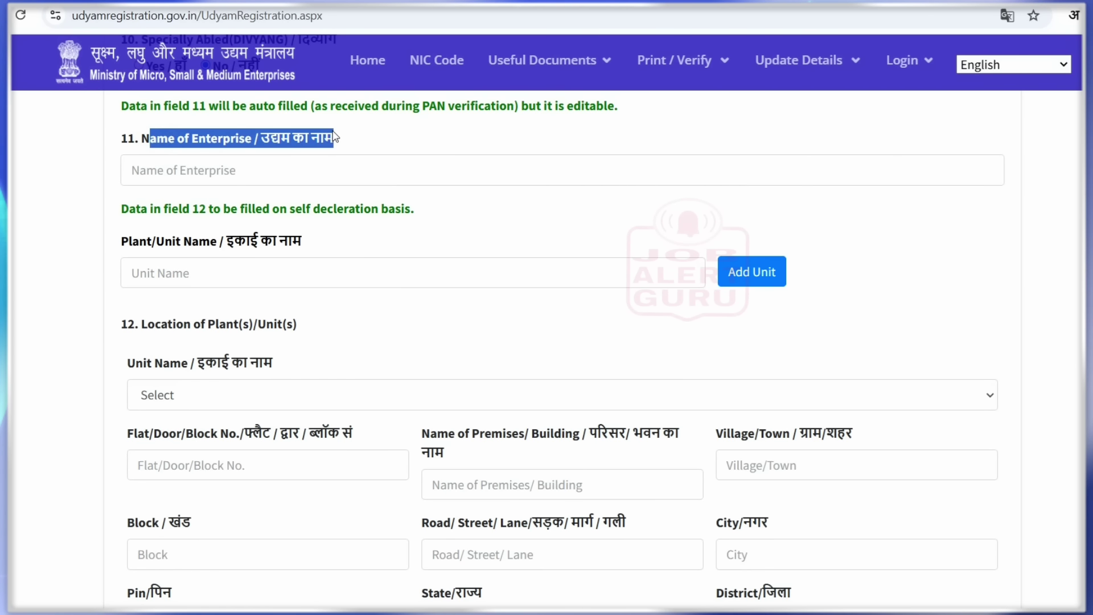
{"action": "left_click", "coordinate": [272, 159]}
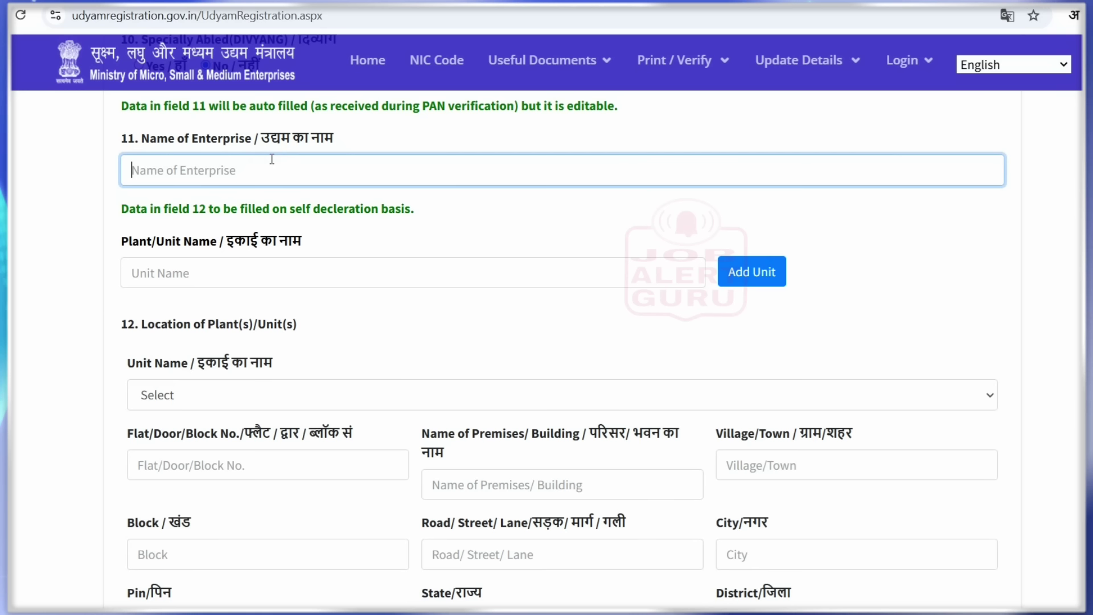
{"action": "type", "text": "JOB"}
{"action": "key", "text": "BackSpace"}
{"action": "key", "text": "BackSpace"}
{"action": "type", "text": "A"}
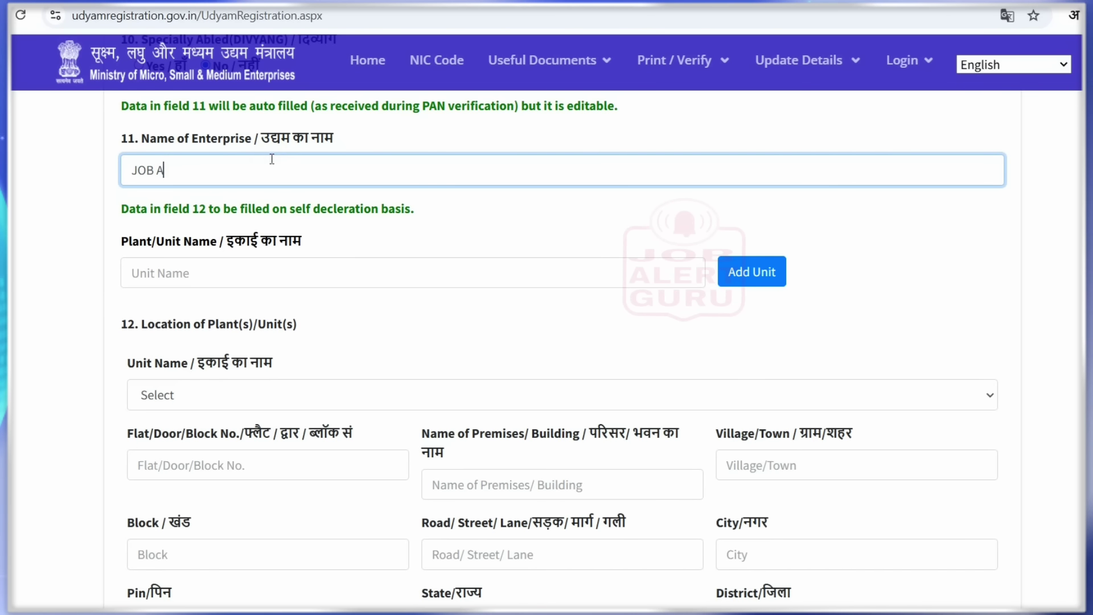
{"action": "type", "text": "LERT GURU"}
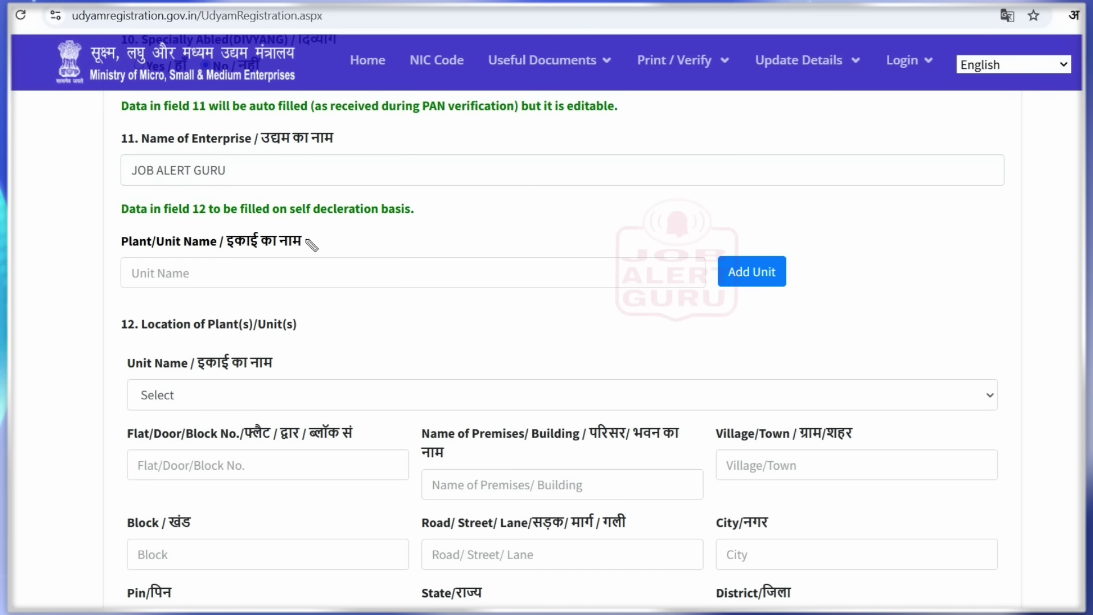
- Add plant unit JOBALERTGURU CLASSES to the unit list
{"action": "left_click_drag", "start_coordinate": [308, 242], "coordinate": [337, 239]}
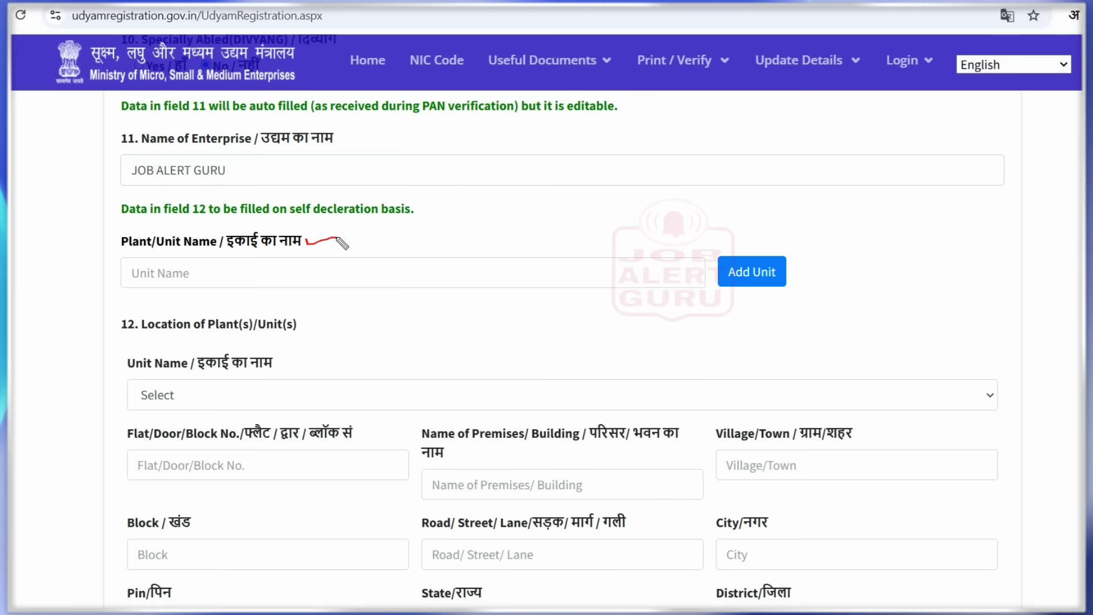
{"action": "left_click", "coordinate": [234, 276]}
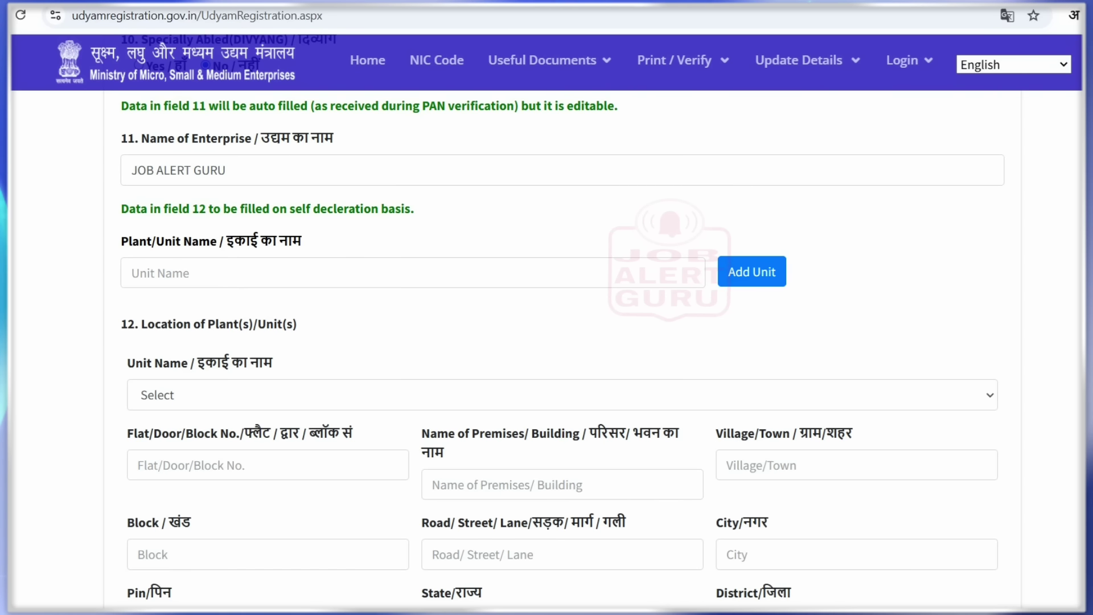
{"action": "left_click", "coordinate": [407, 279]}
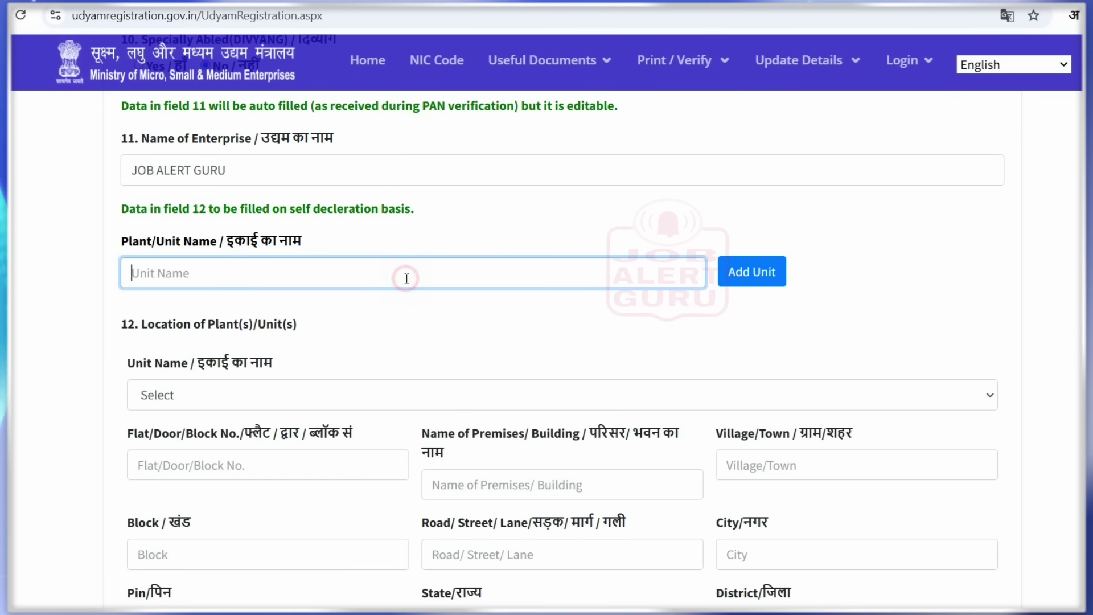
{"action": "type", "text": "JOBALERTGURU"}
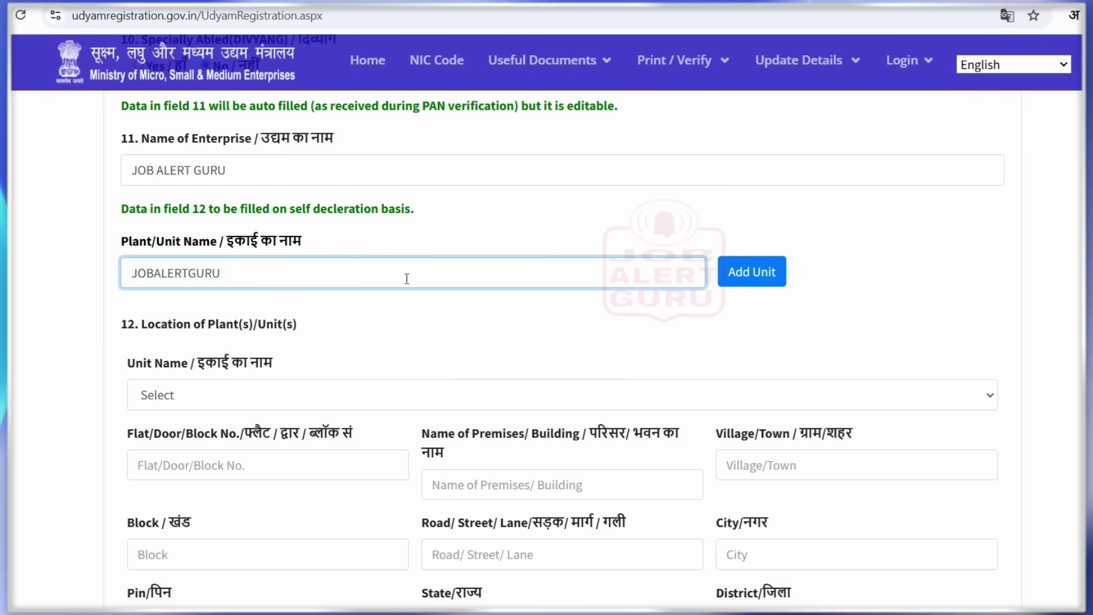
{"action": "type", "text": " CLASS"}
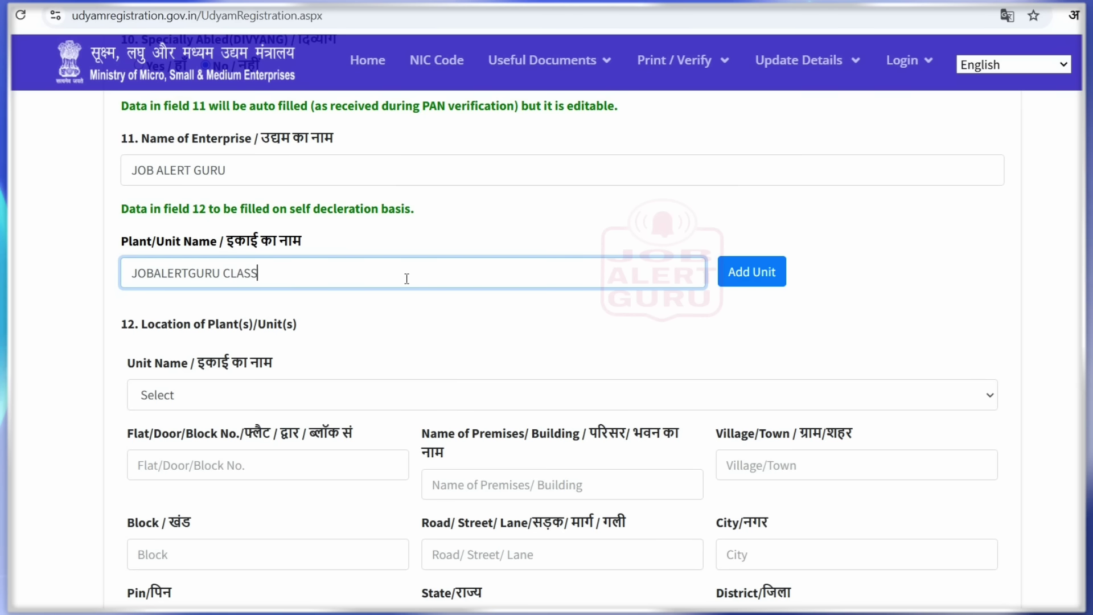
{"action": "type", "text": "ES"}
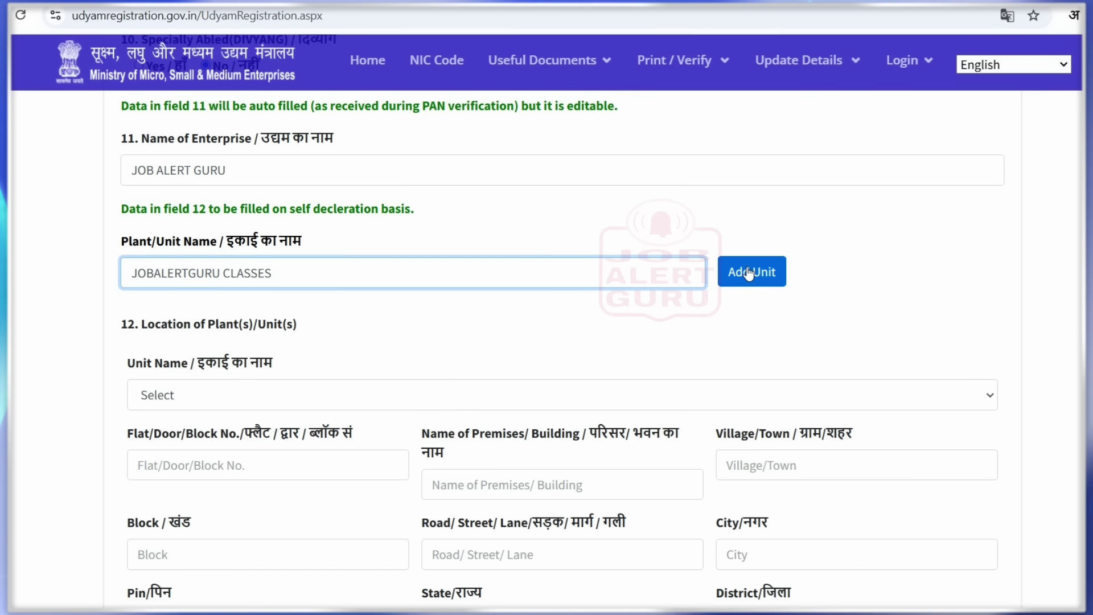
{"action": "left_click", "coordinate": [743, 273]}
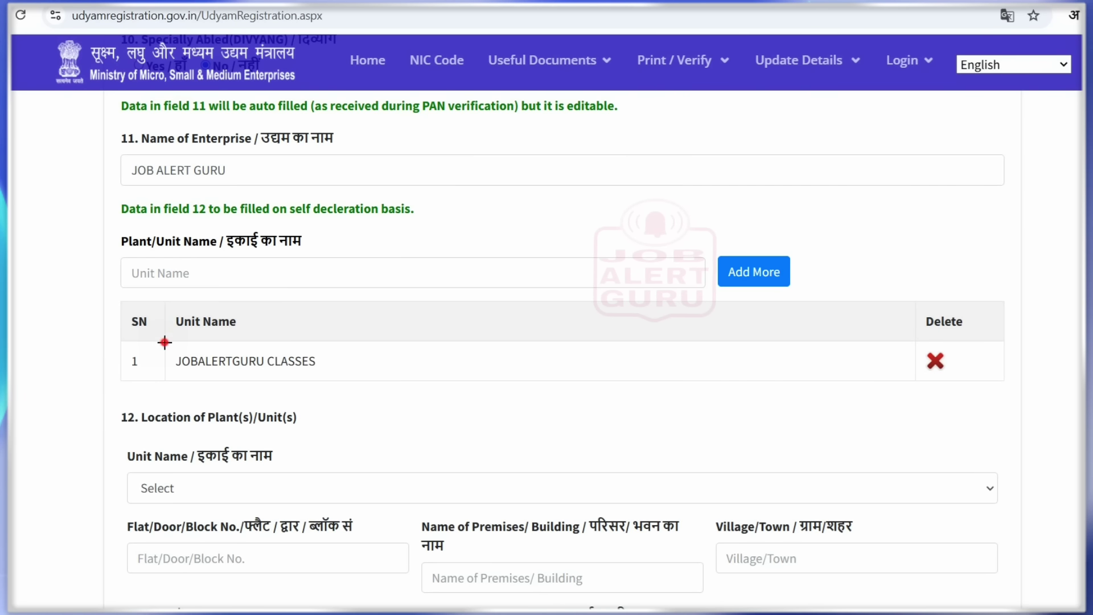
{"action": "left_click_drag", "start_coordinate": [164, 341], "coordinate": [326, 378]}
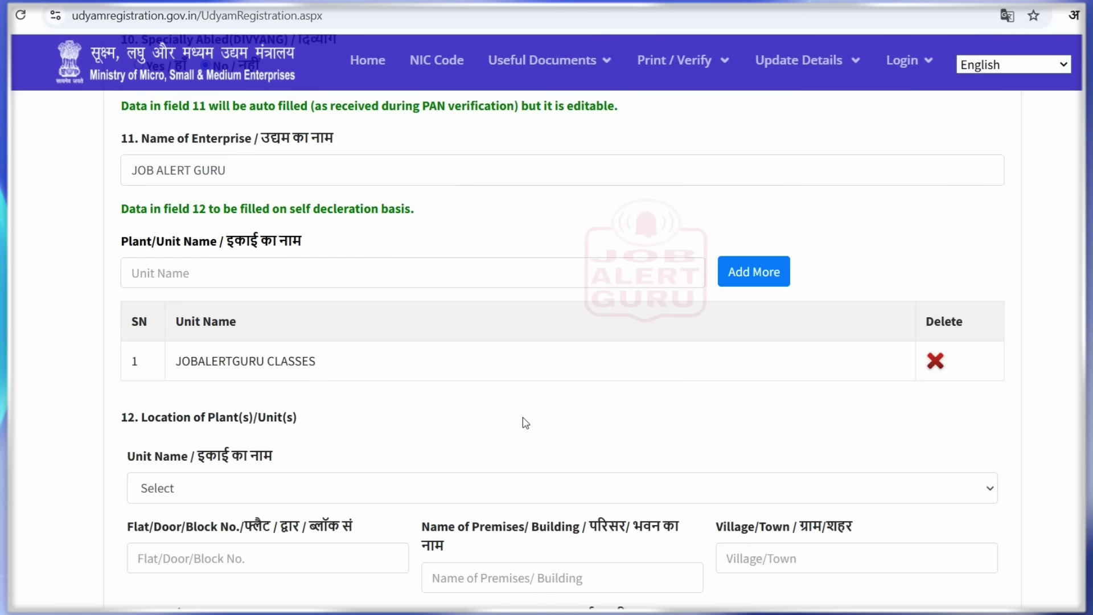
- Go through the plant address fields, then open the State and District lists for Rajasthan and Churu
{"action": "left_click", "coordinate": [937, 362]}
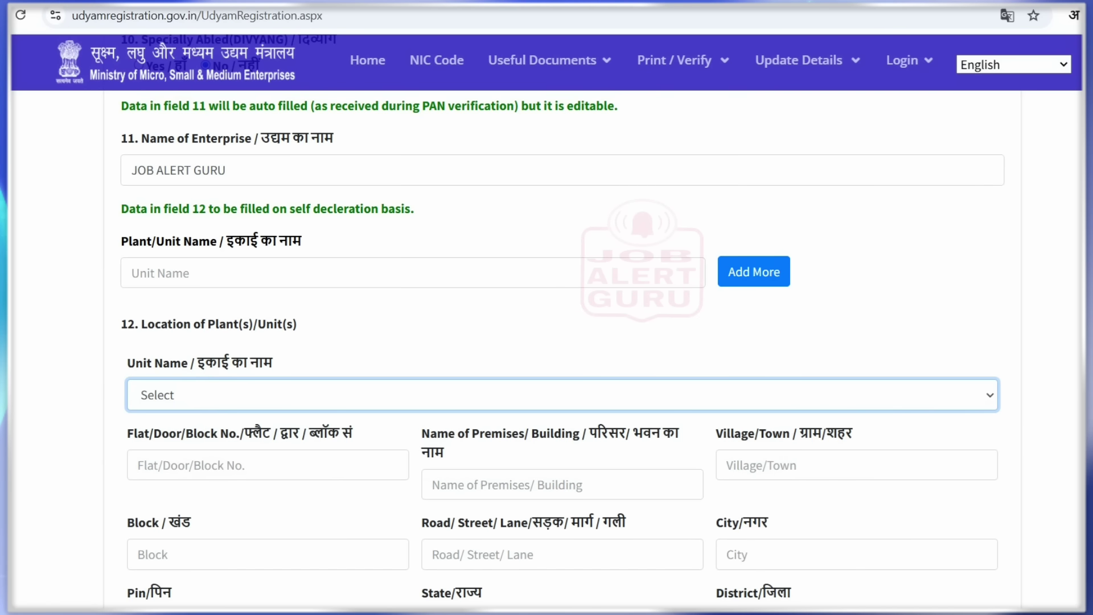
{"action": "scroll", "coordinate": [547, 319], "scroll_direction": "down", "scroll_amount": 4}
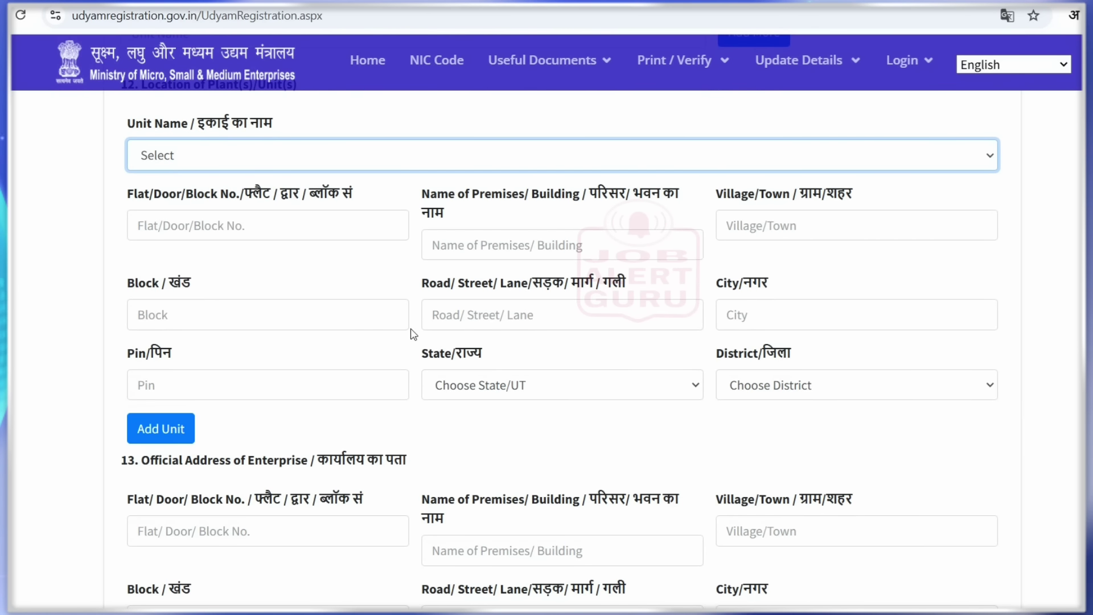
{"action": "left_click", "coordinate": [150, 192]}
{"action": "left_click_drag", "start_coordinate": [151, 195], "coordinate": [365, 192]}
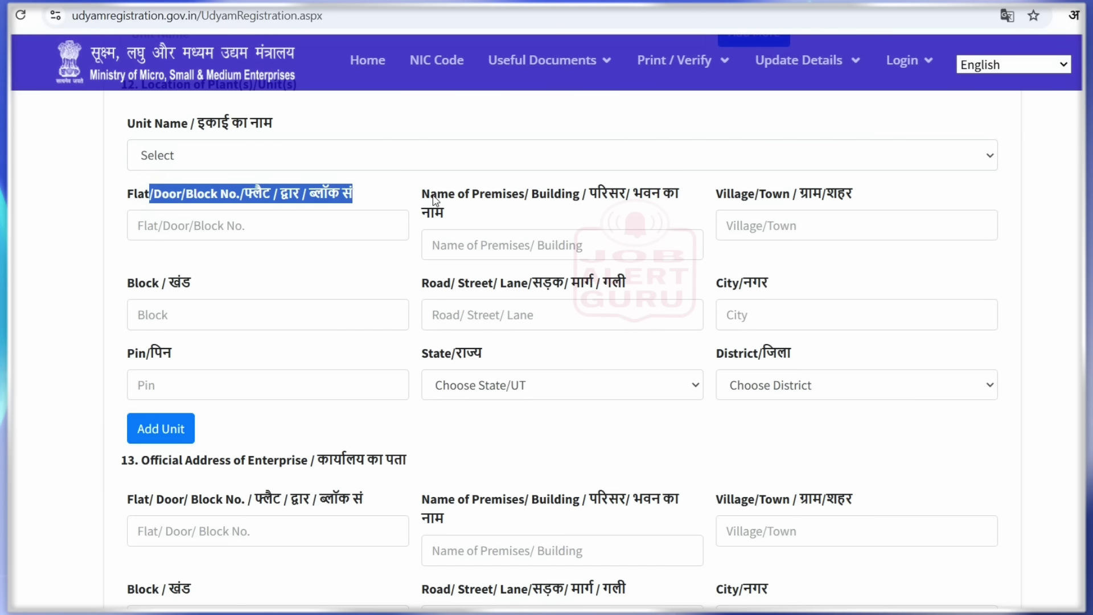
{"action": "left_click_drag", "start_coordinate": [435, 194], "coordinate": [683, 195]}
{"action": "left_click_drag", "start_coordinate": [766, 195], "coordinate": [803, 204]}
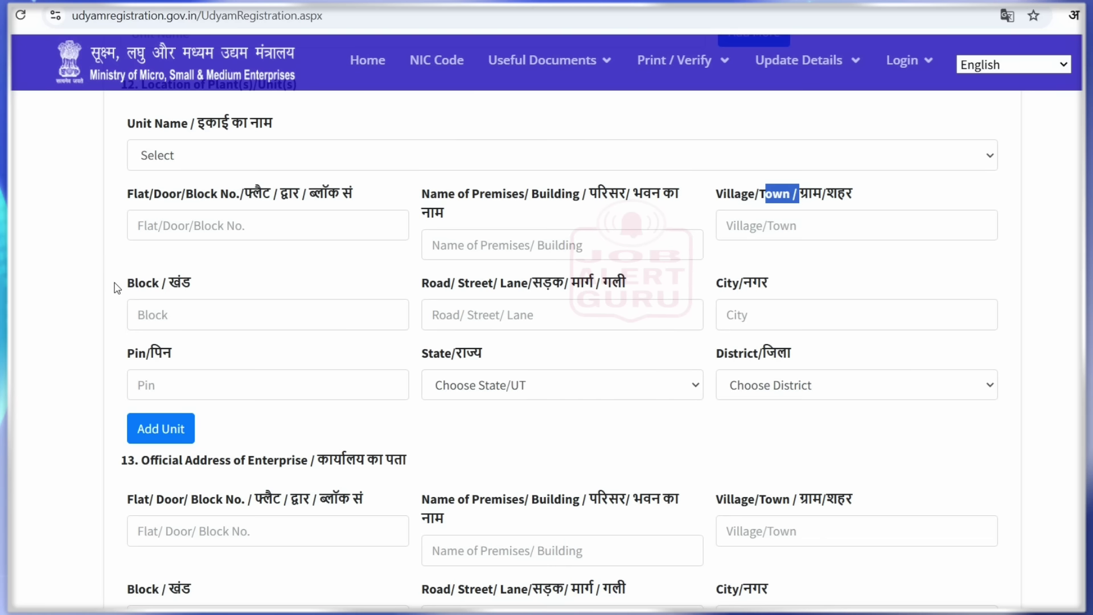
{"action": "left_click_drag", "start_coordinate": [123, 284], "coordinate": [222, 293]}
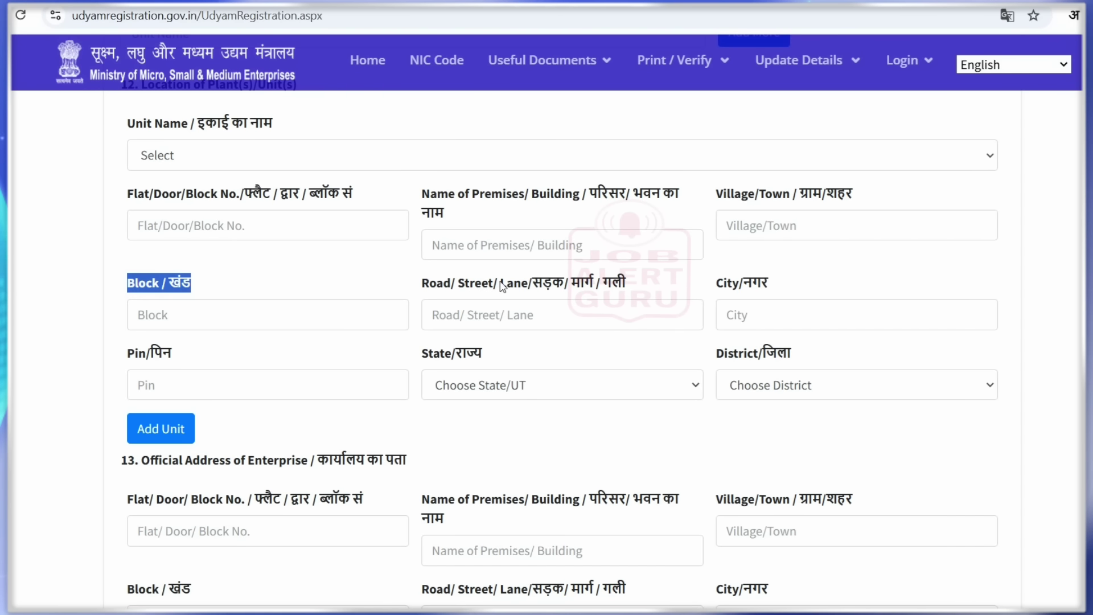
{"action": "left_click_drag", "start_coordinate": [500, 284], "coordinate": [605, 291]}
{"action": "left_click", "coordinate": [726, 281]}
{"action": "left_click_drag", "start_coordinate": [726, 281], "coordinate": [778, 288]}
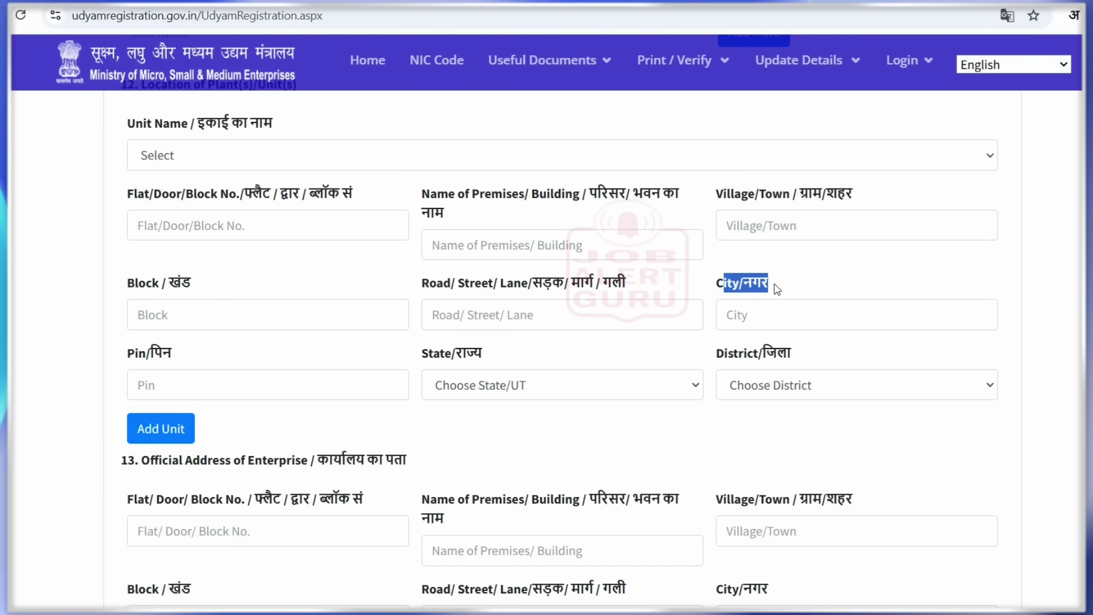
{"action": "left_click", "coordinate": [458, 384]}
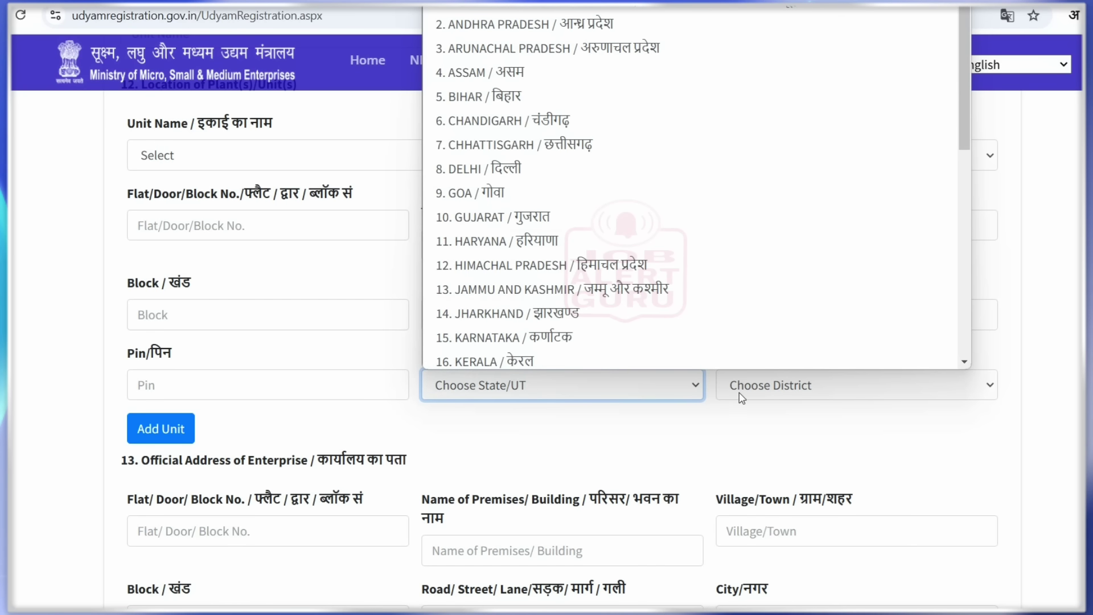
{"action": "left_click", "coordinate": [758, 393]}
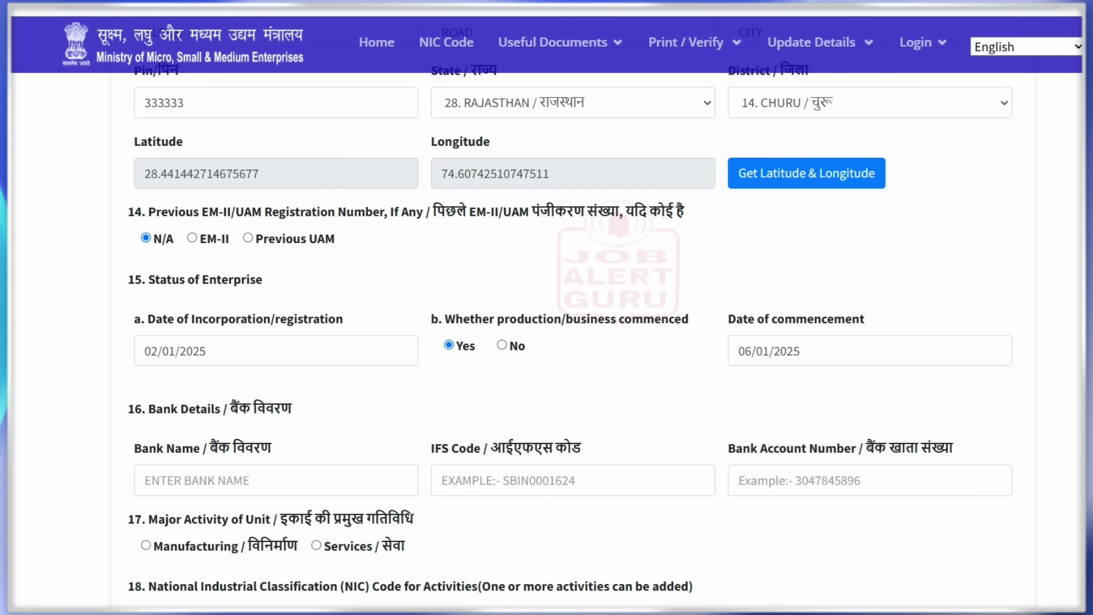
- Pin the location near Sardarshahar on the map, giving latitude 28.431781947847742 and longitude 74.49206866216261
{"action": "left_click", "coordinate": [780, 174]}
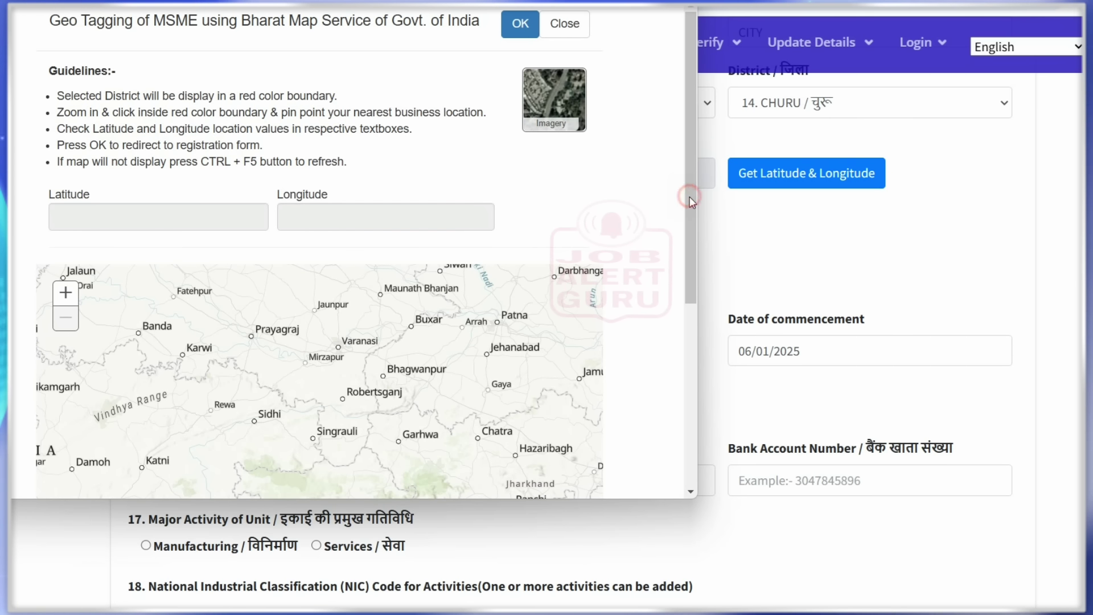
{"action": "left_click_drag", "start_coordinate": [689, 197], "coordinate": [696, 163]}
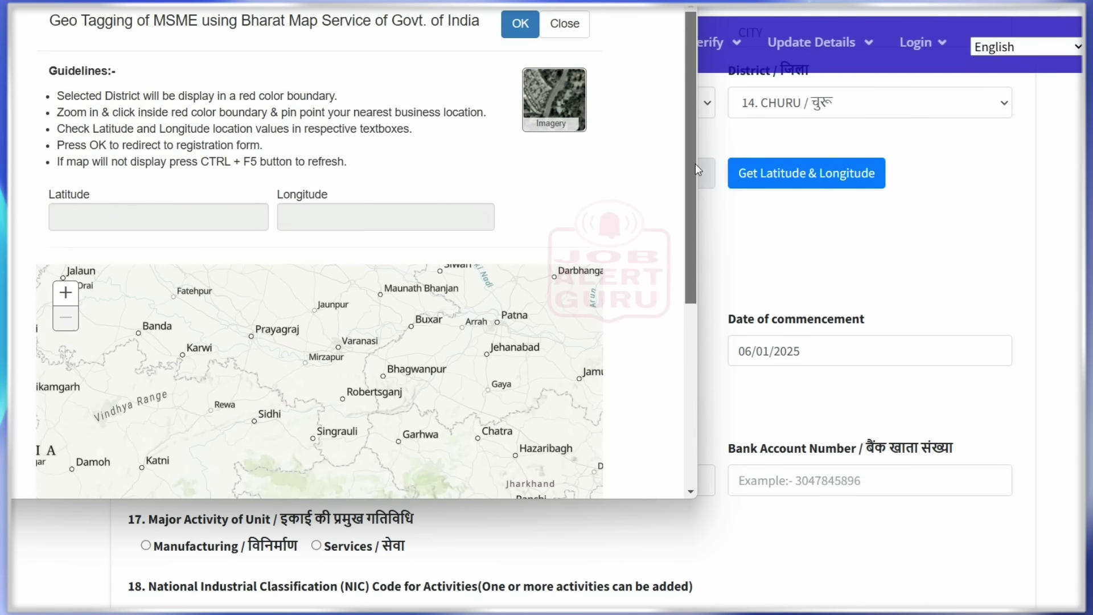
{"action": "left_click", "coordinate": [520, 29]}
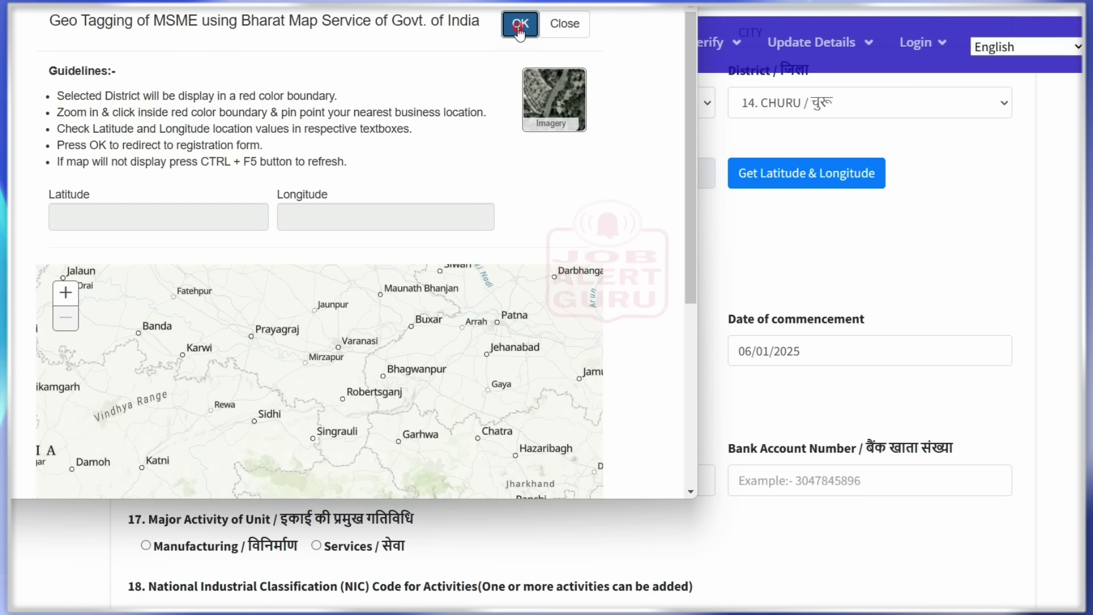
{"action": "mouse_move", "coordinate": [517, 26]}
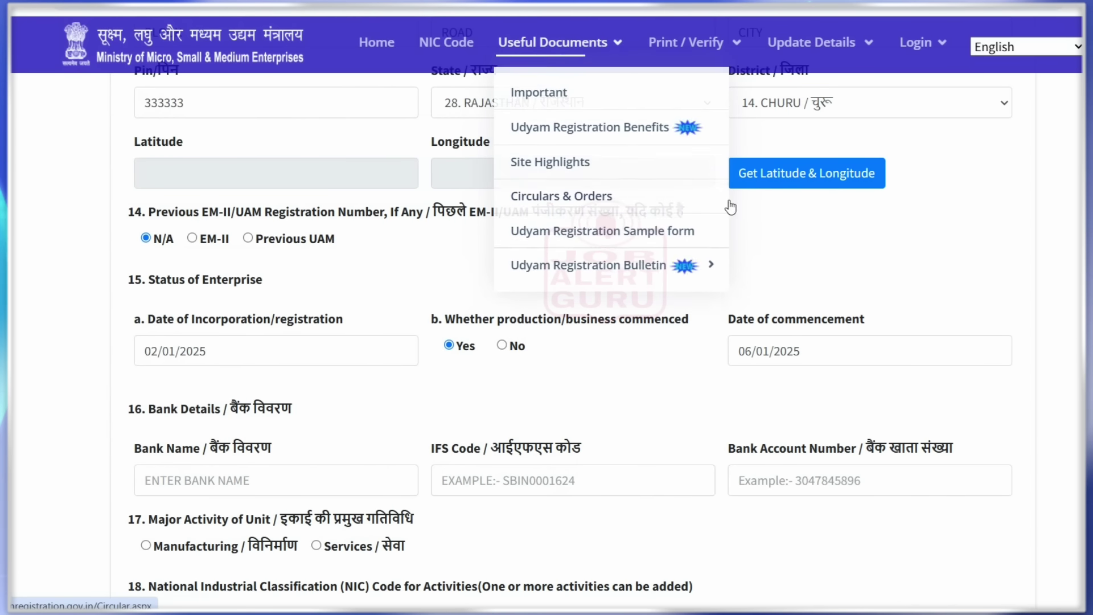
{"action": "left_click", "coordinate": [810, 185]}
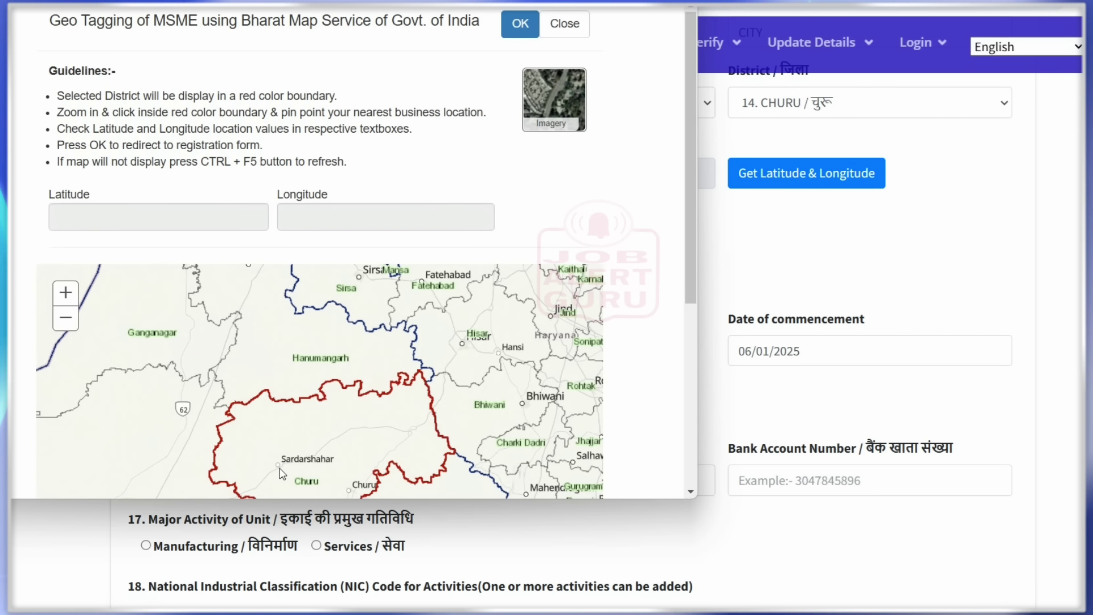
{"action": "left_click", "coordinate": [280, 468]}
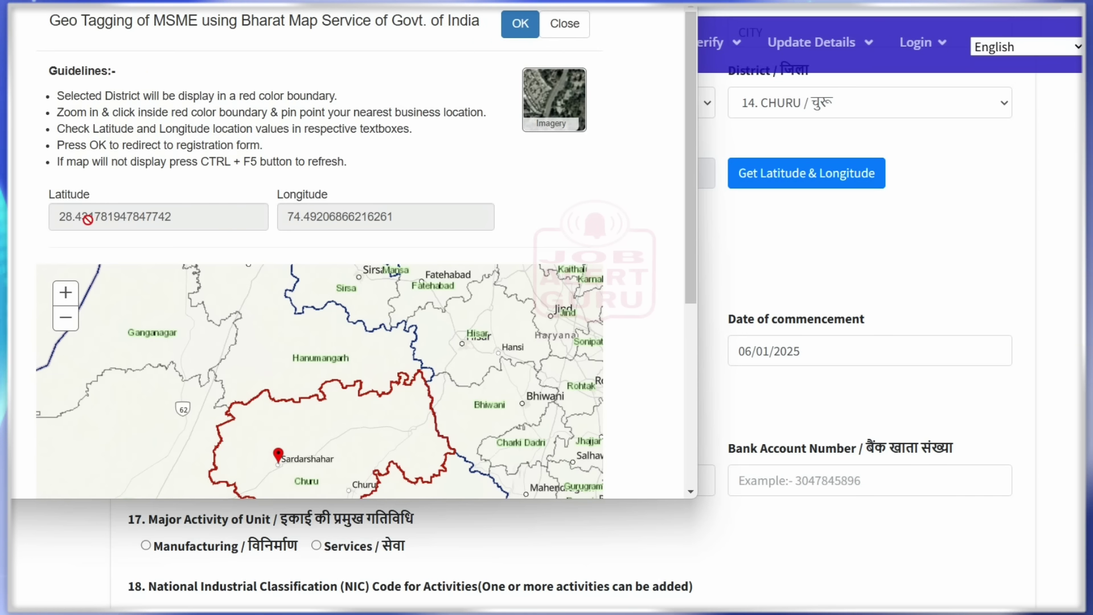
{"action": "left_click_drag", "start_coordinate": [48, 222], "coordinate": [443, 225]}
{"action": "left_click", "coordinate": [443, 225]}
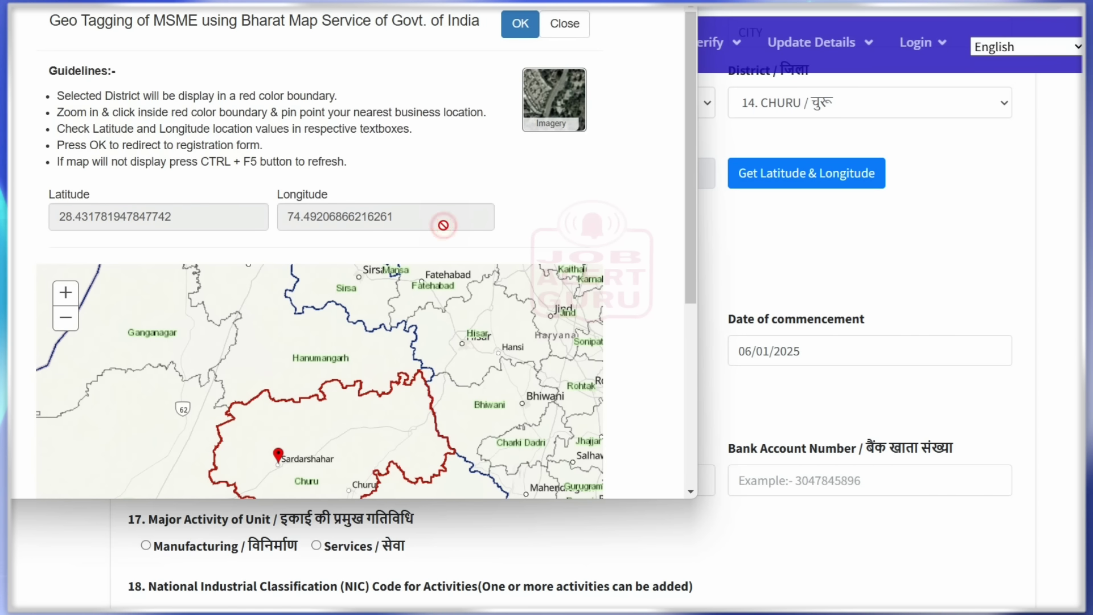
{"action": "left_click", "coordinate": [522, 28]}
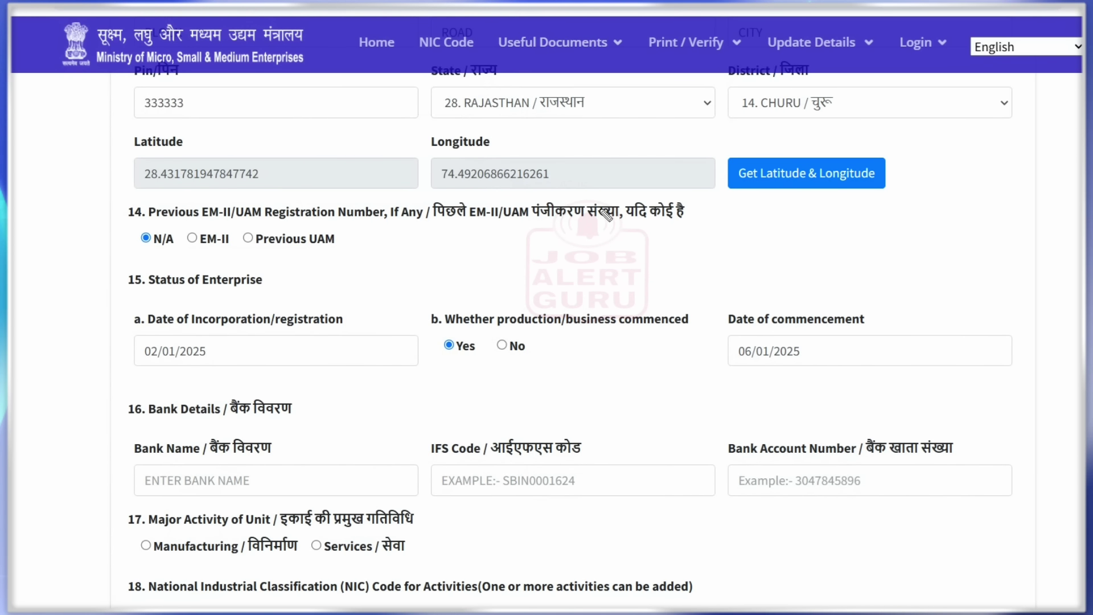
{"action": "mouse_move", "coordinate": [269, 165]}
{"action": "left_mouse_down"}
{"action": "mouse_move", "coordinate": [278, 173]}
{"action": "mouse_move", "coordinate": [309, 159]}
{"action": "left_mouse_up"}
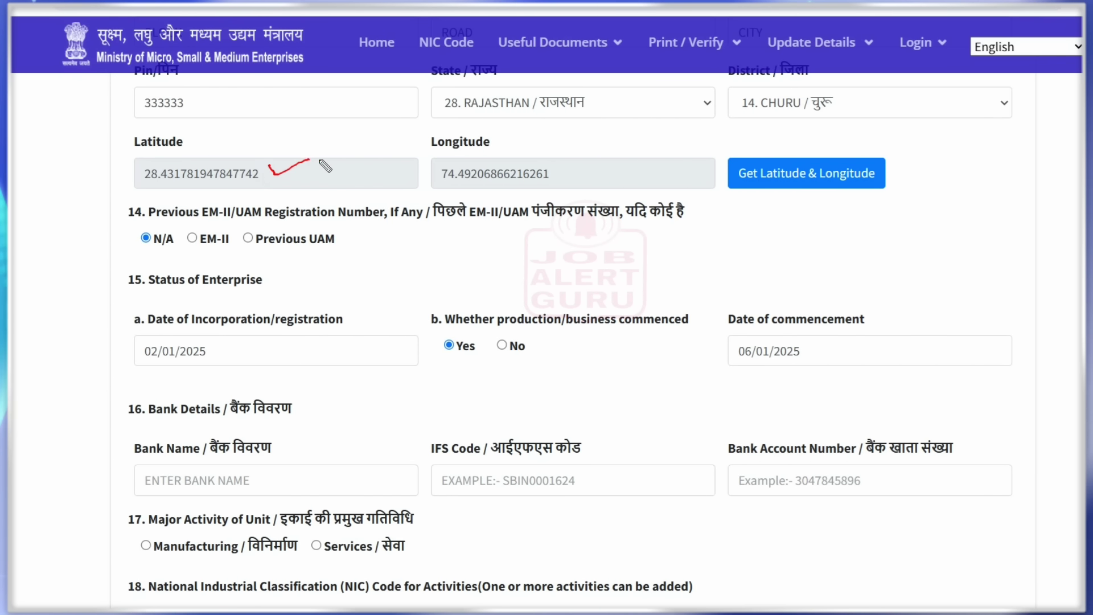
{"action": "left_click_drag", "start_coordinate": [571, 165], "coordinate": [613, 155]}
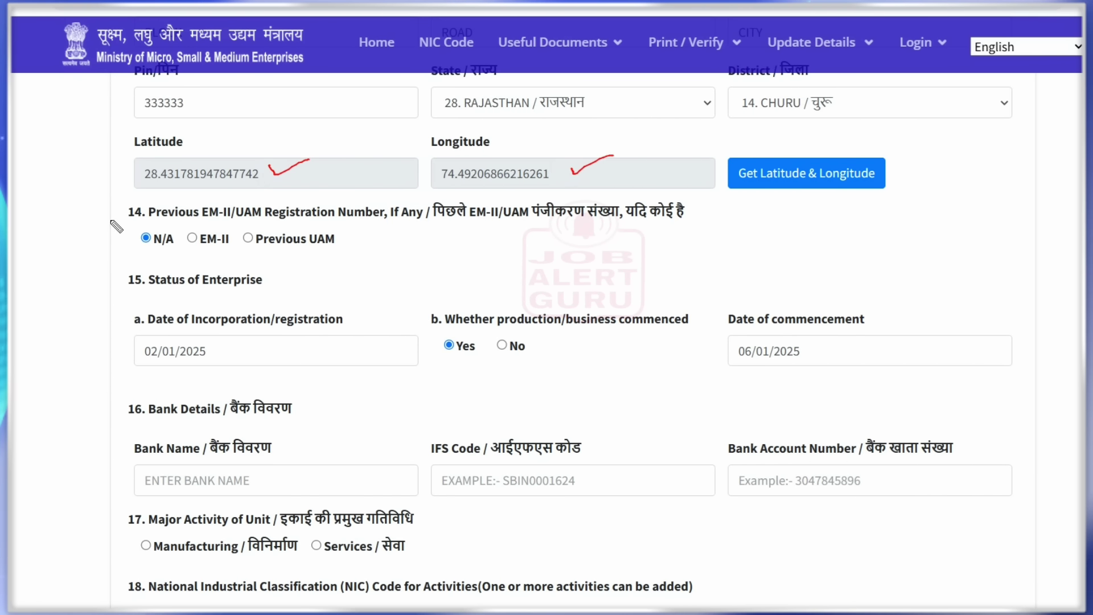
{"action": "left_click_drag", "start_coordinate": [111, 218], "coordinate": [131, 204]}
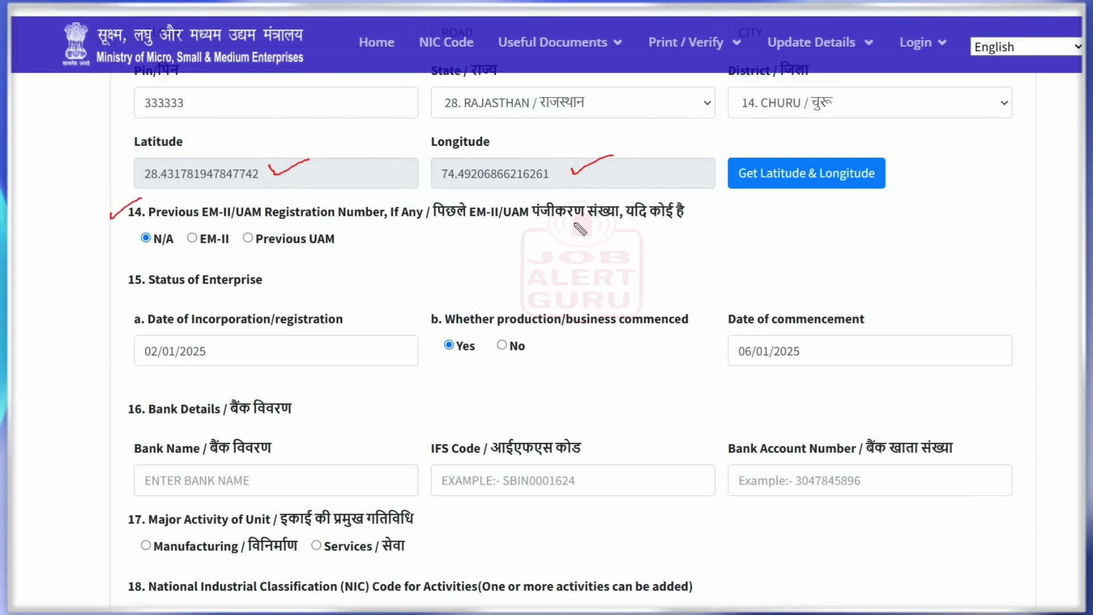
{"action": "mouse_move", "coordinate": [135, 242]}
{"action": "left_mouse_down"}
{"action": "mouse_move", "coordinate": [138, 252]}
{"action": "mouse_move", "coordinate": [164, 230]}
{"action": "left_mouse_up"}
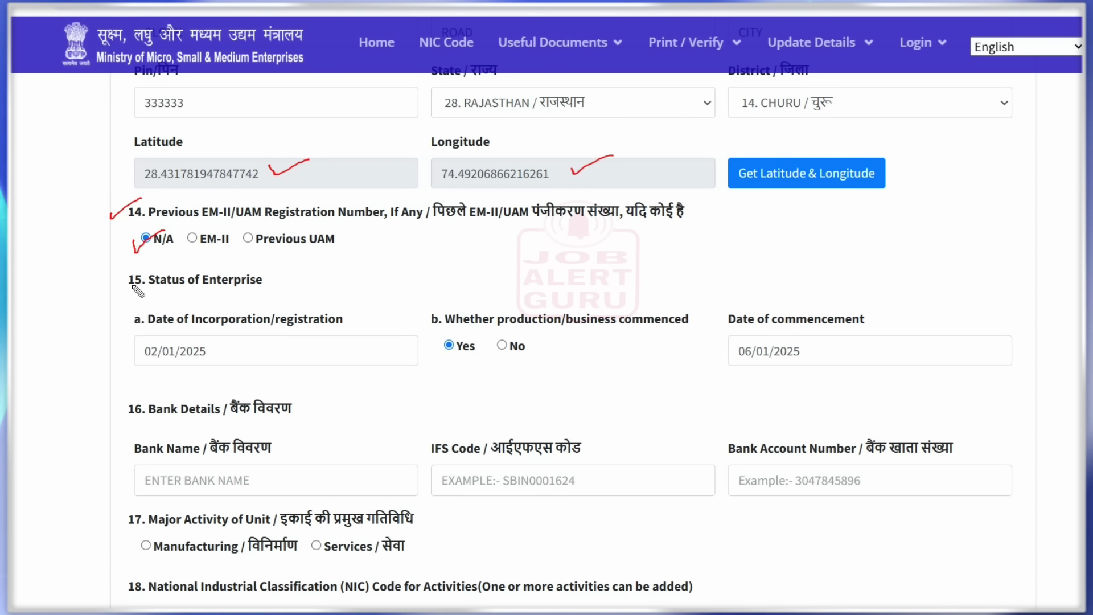
{"action": "left_click_drag", "start_coordinate": [133, 286], "coordinate": [146, 289]}
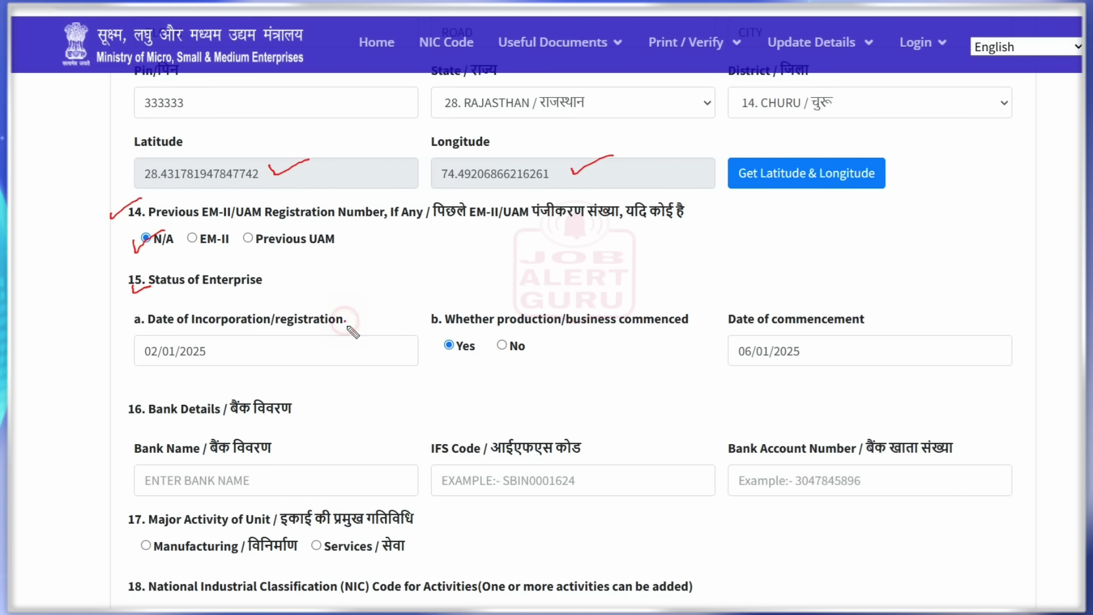
{"action": "left_click_drag", "start_coordinate": [345, 327], "coordinate": [375, 313]}
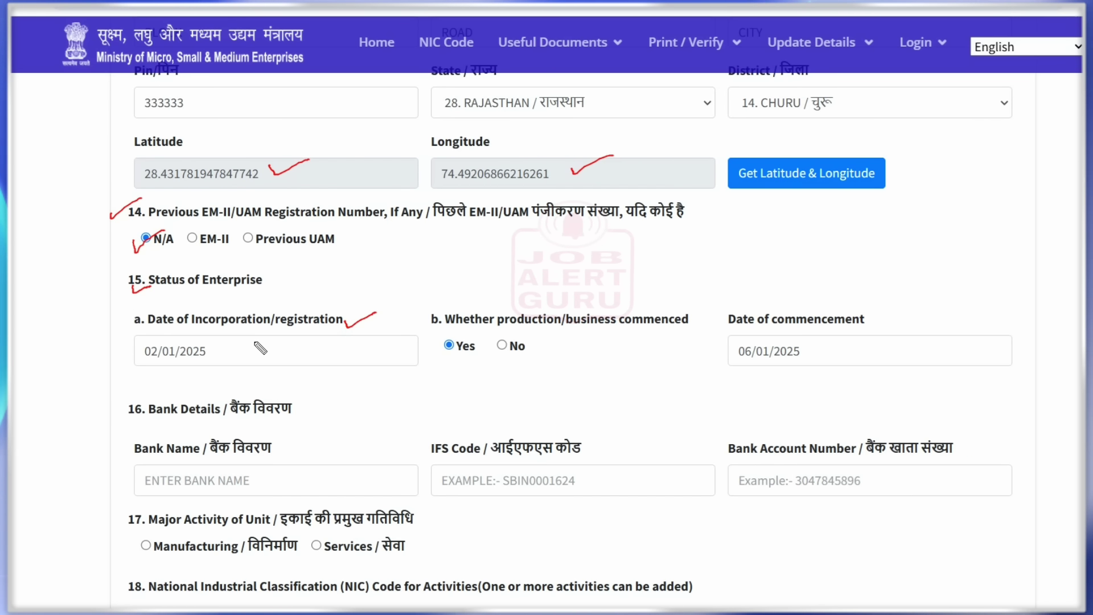
{"action": "mouse_move", "coordinate": [212, 346]}
{"action": "left_mouse_down"}
{"action": "mouse_move", "coordinate": [225, 358]}
{"action": "mouse_move", "coordinate": [250, 340]}
{"action": "left_mouse_up"}
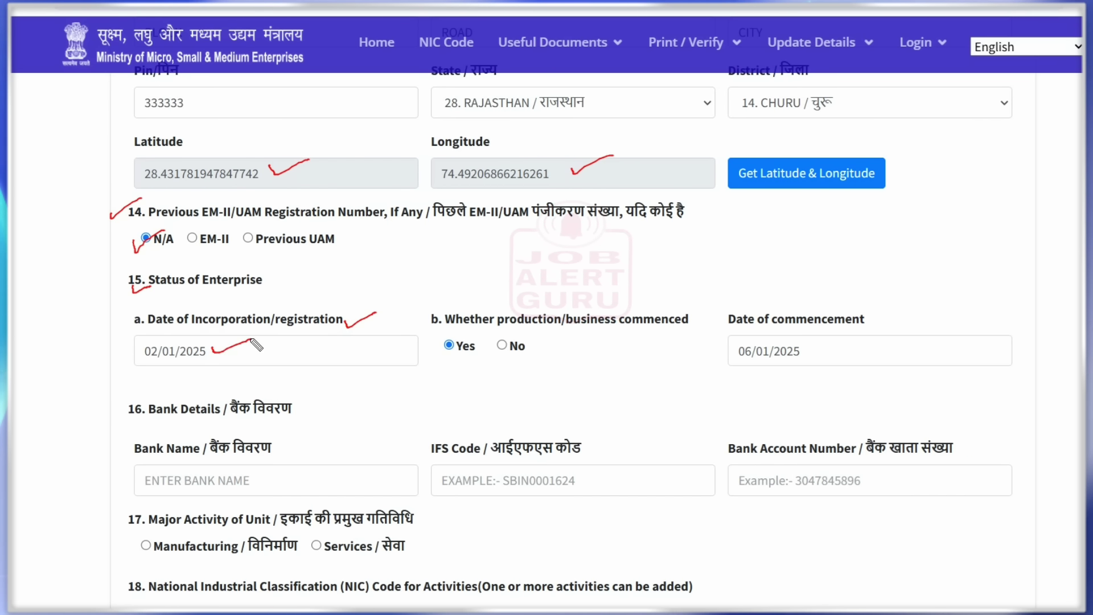
{"action": "left_click_drag", "start_coordinate": [690, 320], "coordinate": [733, 305]}
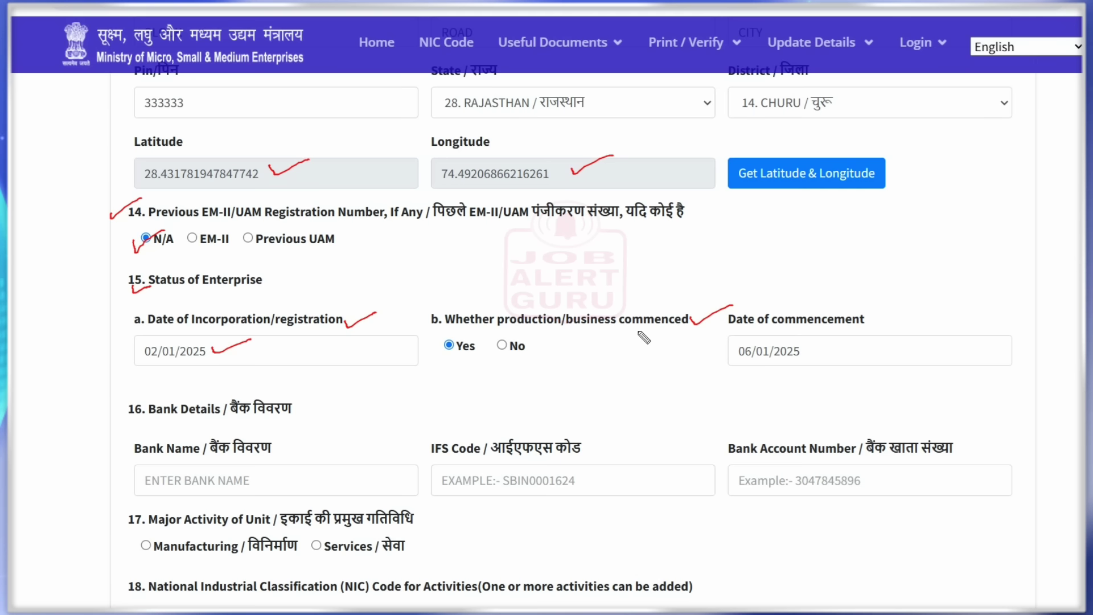
{"action": "left_click_drag", "start_coordinate": [442, 346], "coordinate": [471, 348]}
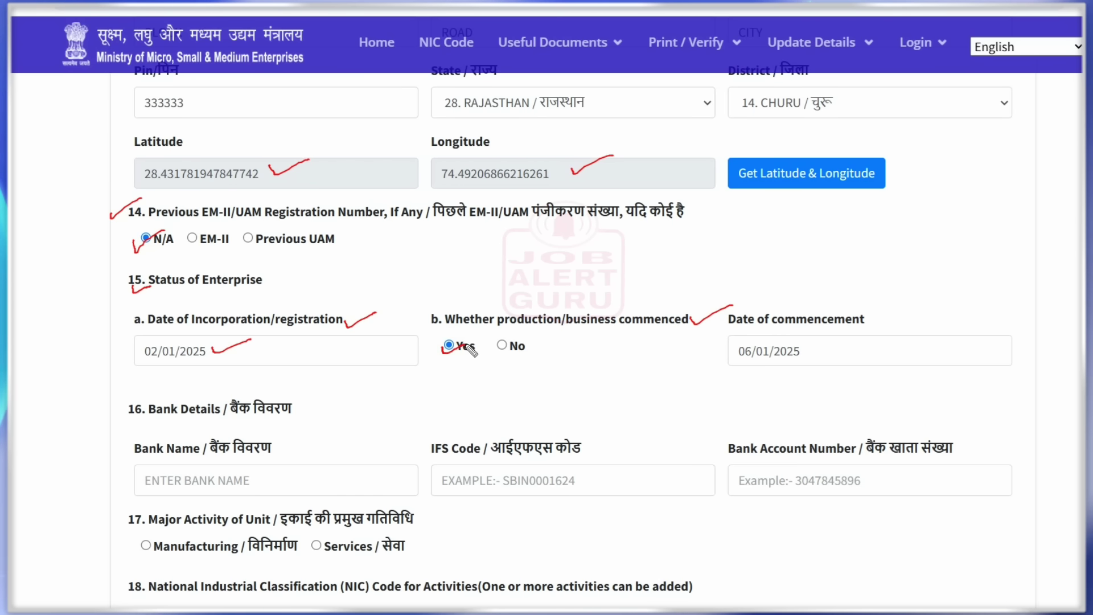
{"action": "left_click_drag", "start_coordinate": [725, 347], "coordinate": [750, 338]}
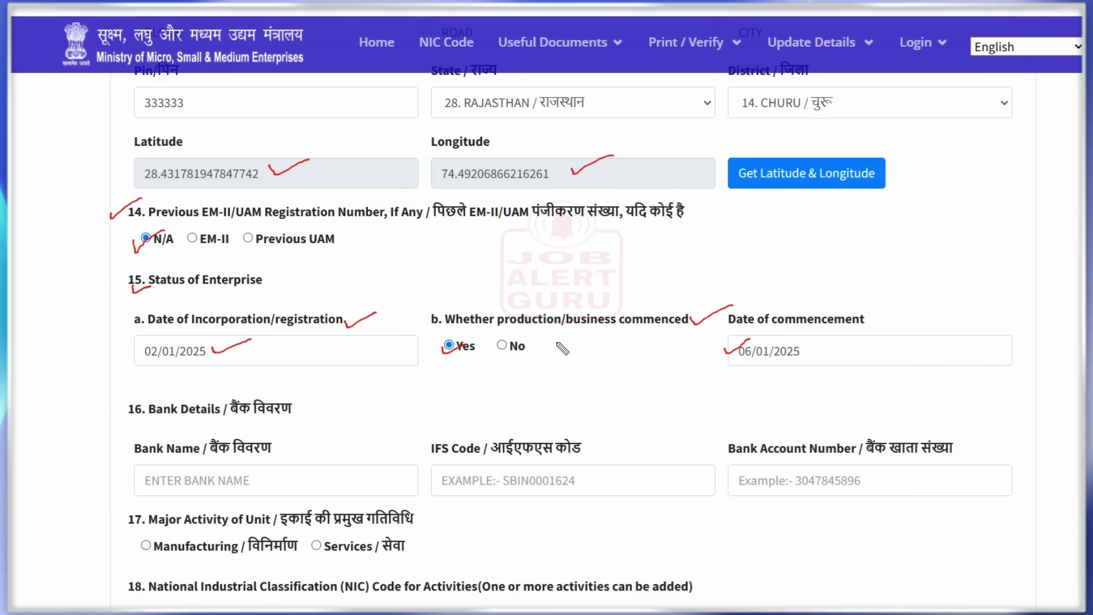
{"action": "left_click_drag", "start_coordinate": [490, 353], "coordinate": [516, 340]}
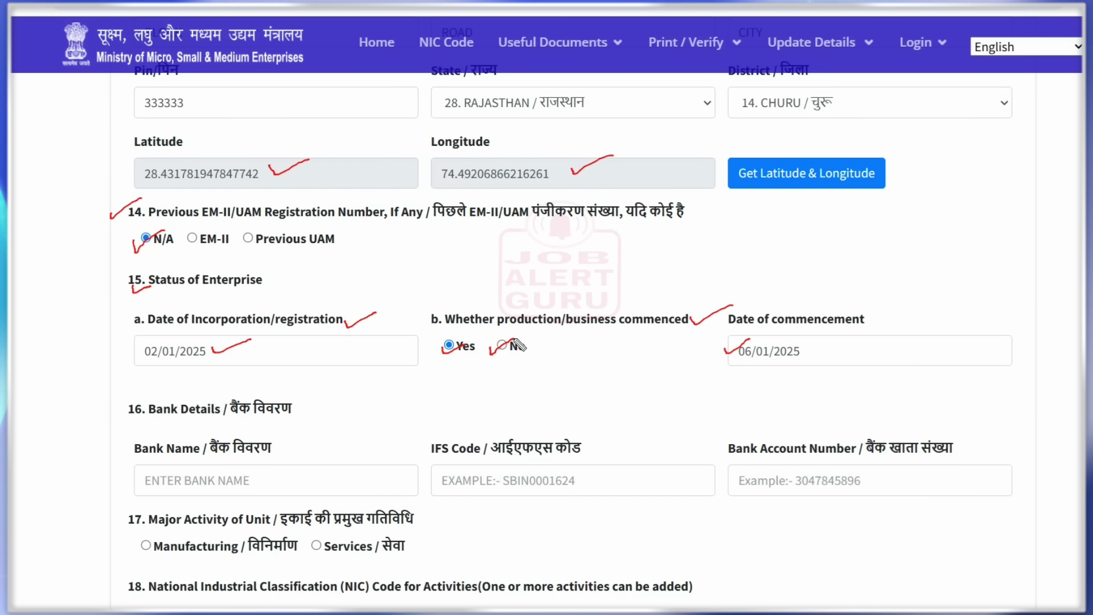
{"action": "key", "text": "e"}
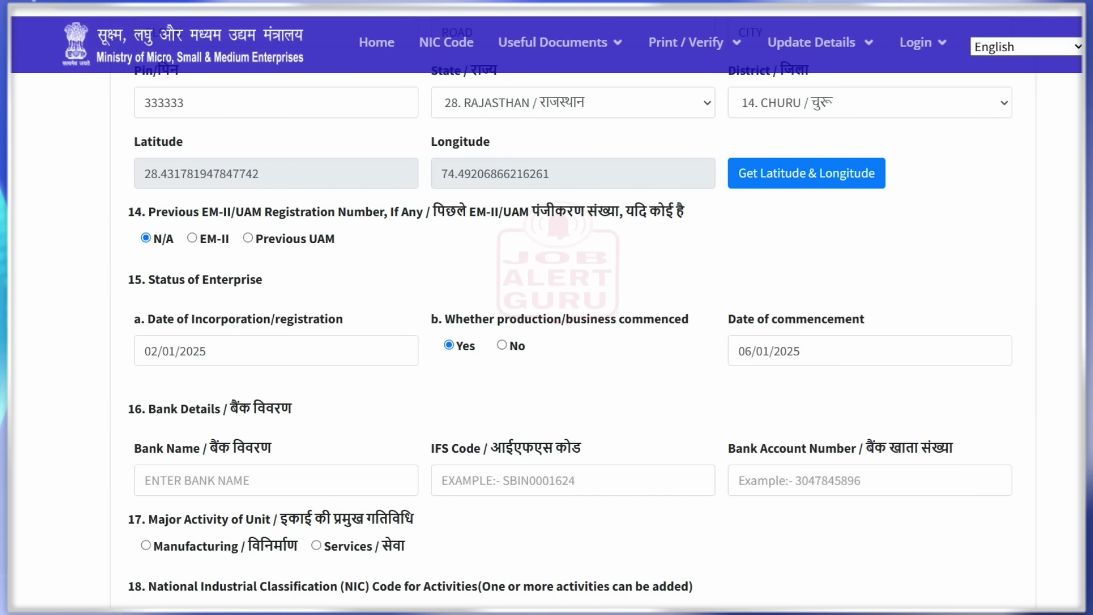
- Set the unit's major activity to Services
{"action": "scroll", "coordinate": [569, 341], "scroll_direction": "down", "scroll_amount": 2}
{"action": "scroll", "coordinate": [570, 342], "scroll_direction": "down", "scroll_amount": 2}
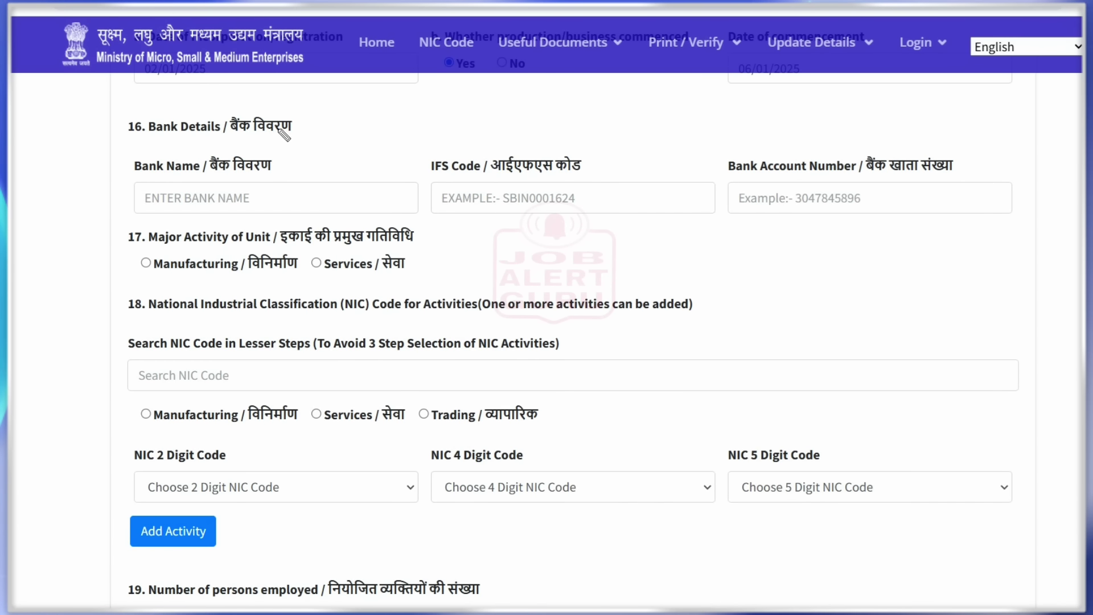
{"action": "left_click_drag", "start_coordinate": [299, 122], "coordinate": [330, 115]}
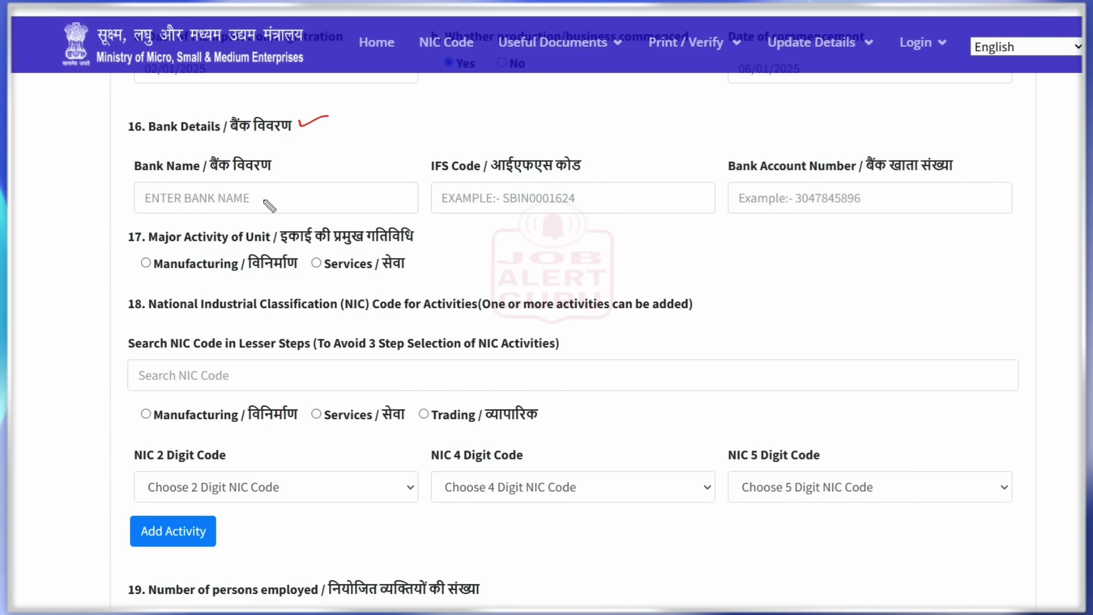
{"action": "left_click_drag", "start_coordinate": [263, 199], "coordinate": [290, 196]}
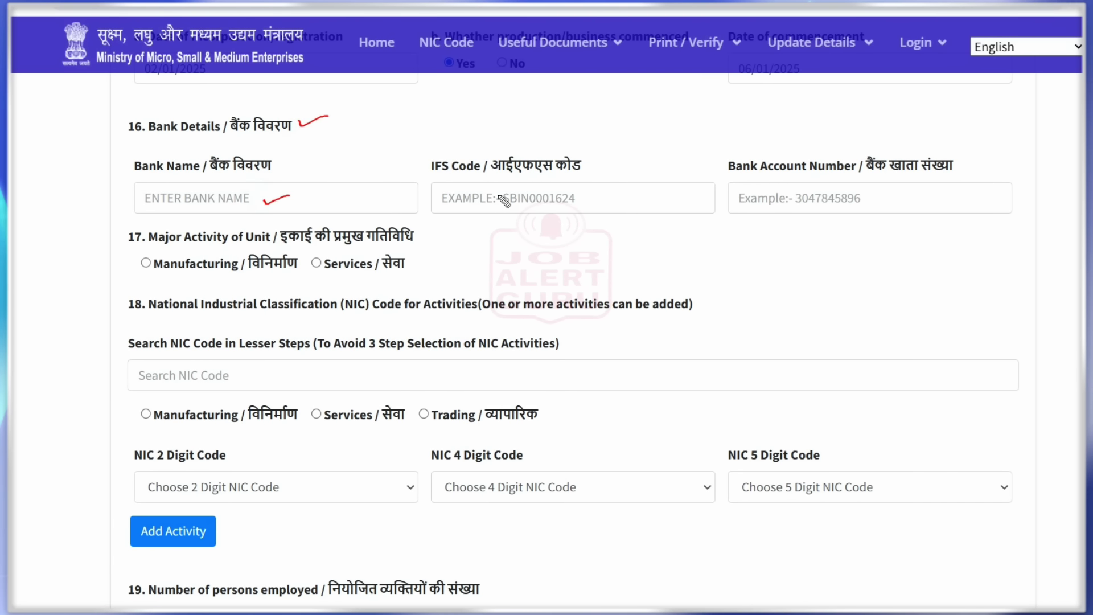
{"action": "left_click_drag", "start_coordinate": [499, 196], "coordinate": [537, 192]}
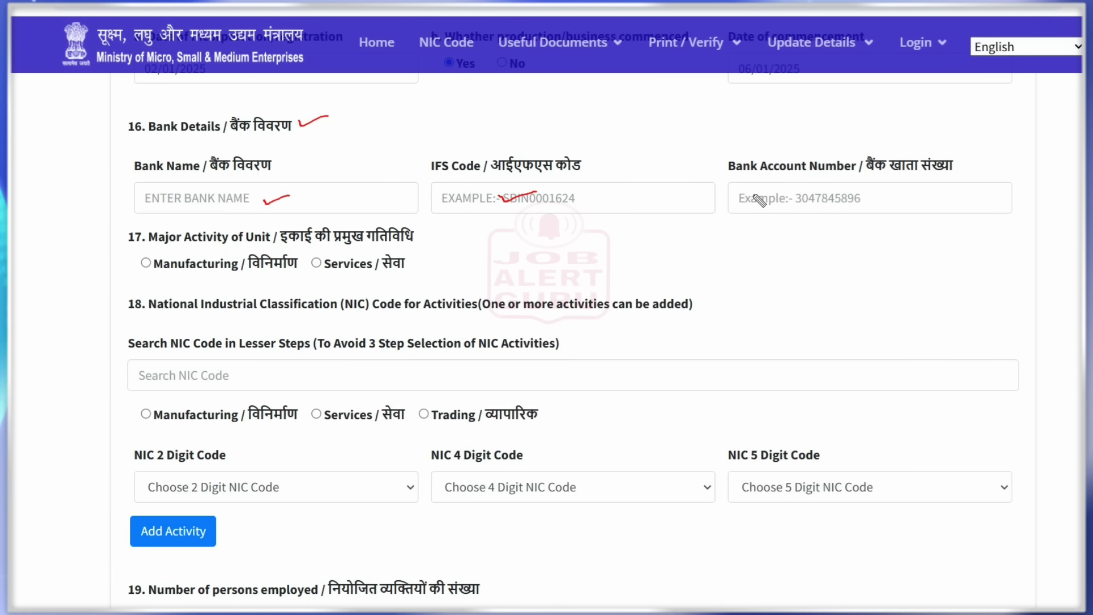
{"action": "left_click_drag", "start_coordinate": [754, 198], "coordinate": [774, 192]}
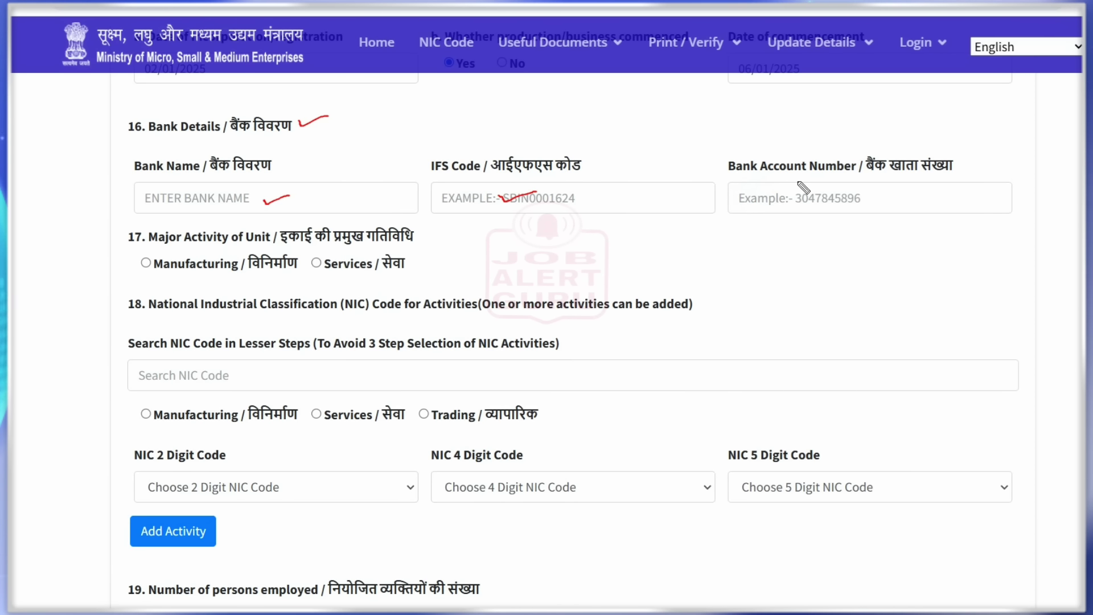
{"action": "key", "text": "e"}
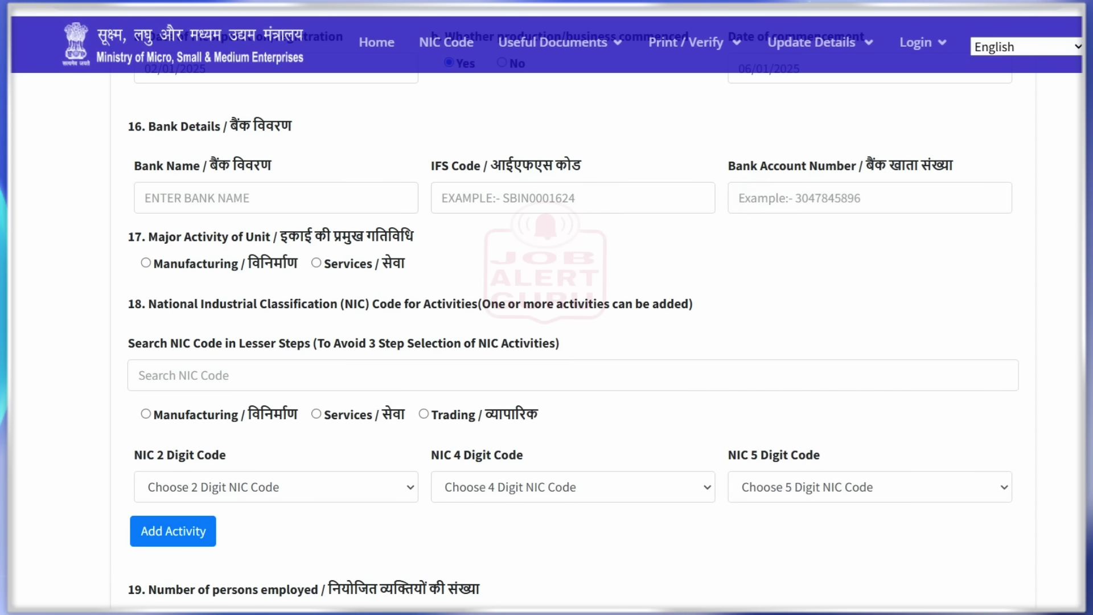
{"action": "scroll", "coordinate": [494, 264], "scroll_direction": "down", "scroll_amount": 2}
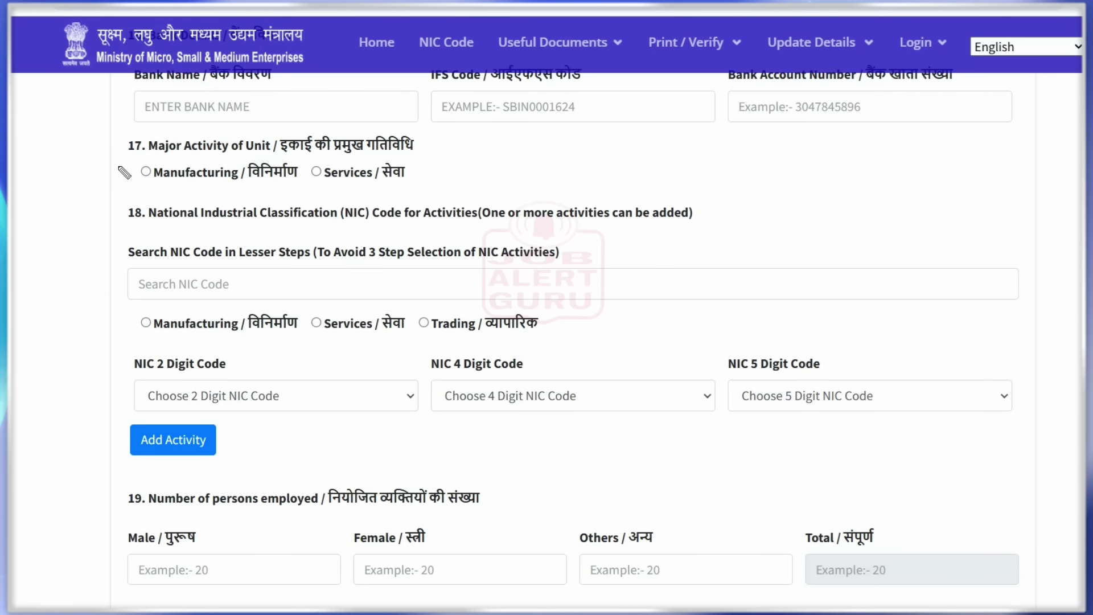
{"action": "left_click_drag", "start_coordinate": [110, 157], "coordinate": [142, 136]}
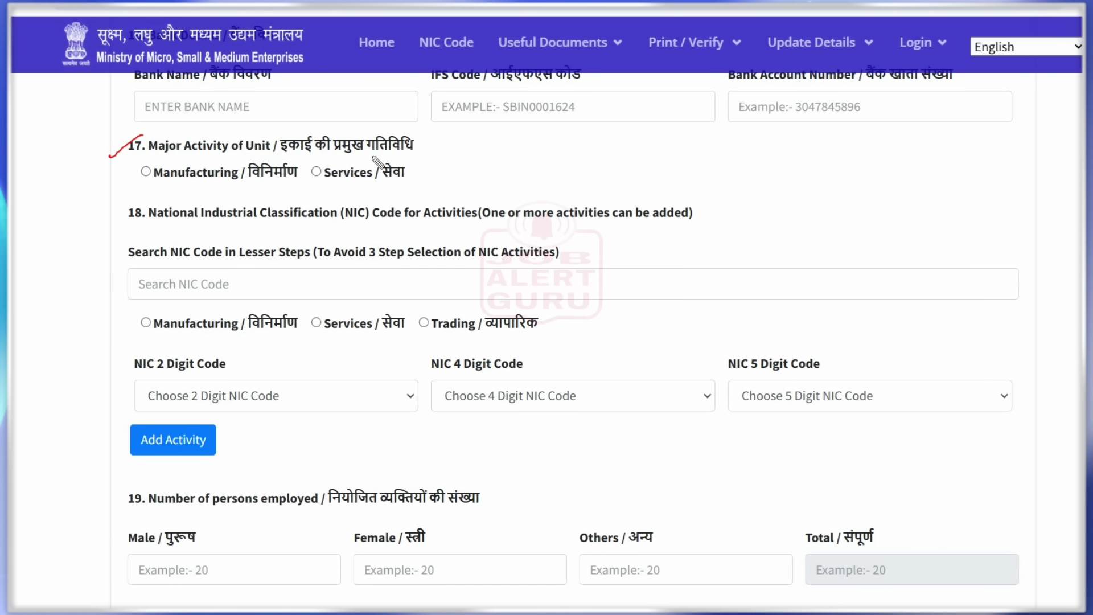
{"action": "left_click_drag", "start_coordinate": [418, 142], "coordinate": [453, 140]}
{"action": "left_click_drag", "start_coordinate": [137, 172], "coordinate": [155, 168]}
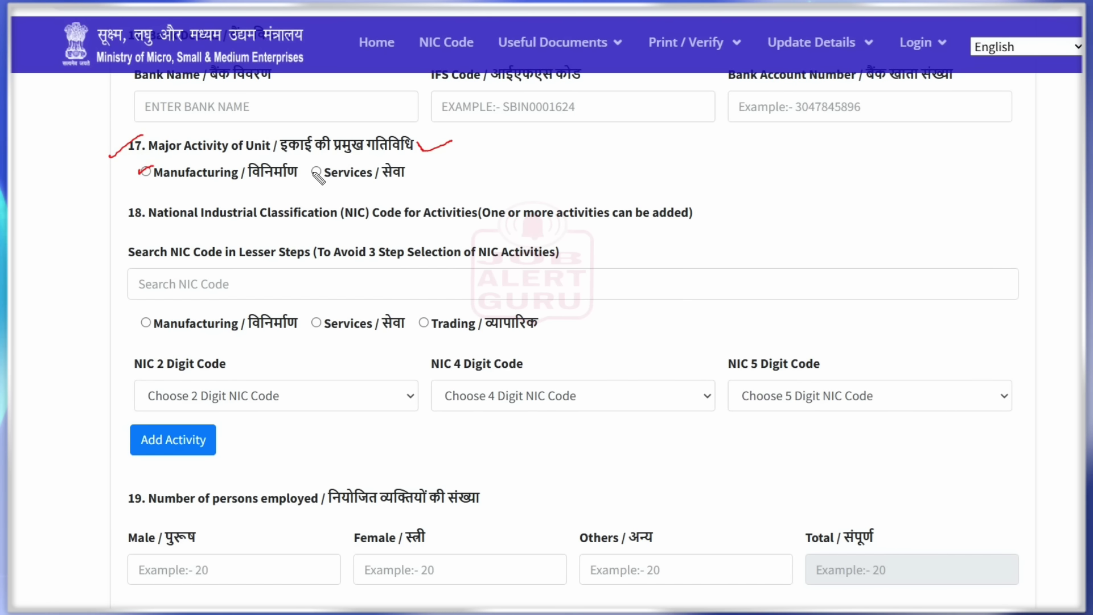
{"action": "left_click_drag", "start_coordinate": [313, 172], "coordinate": [371, 158]}
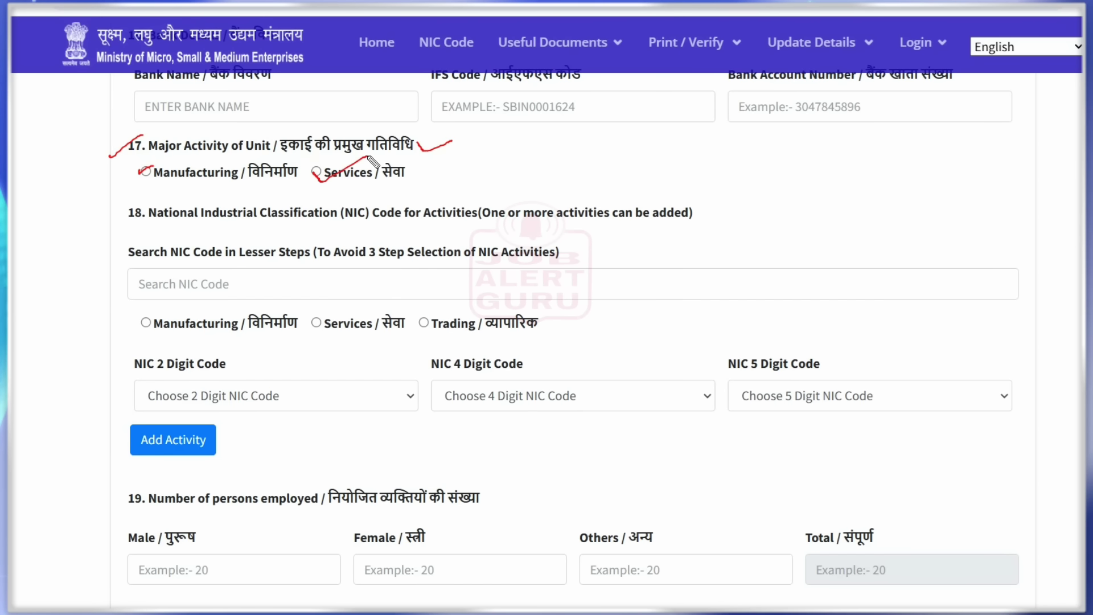
{"action": "key", "text": "Escape"}
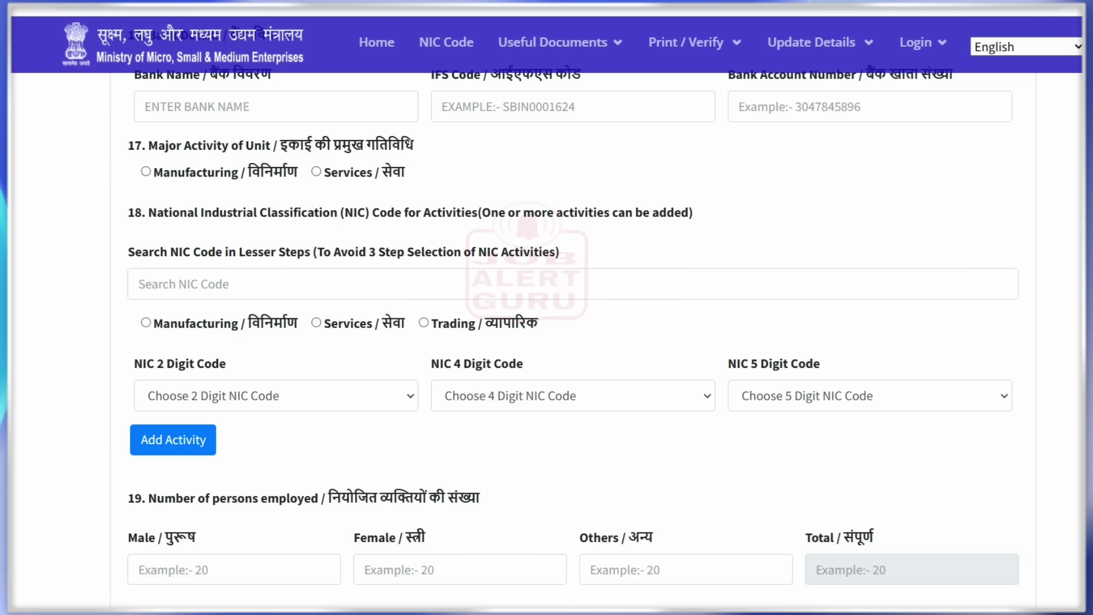
{"action": "left_click", "coordinate": [317, 172]}
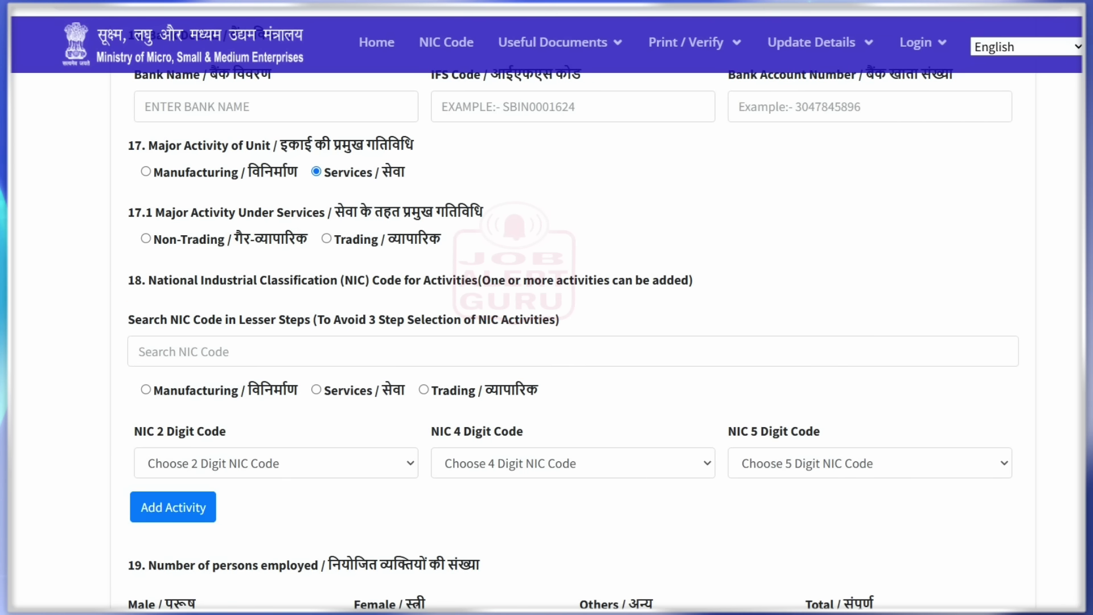
- Mark services as Non-Trading, search NIC codes for 'VIDEO', and bring up the NIC Code link menu
{"action": "left_click", "coordinate": [146, 239]}
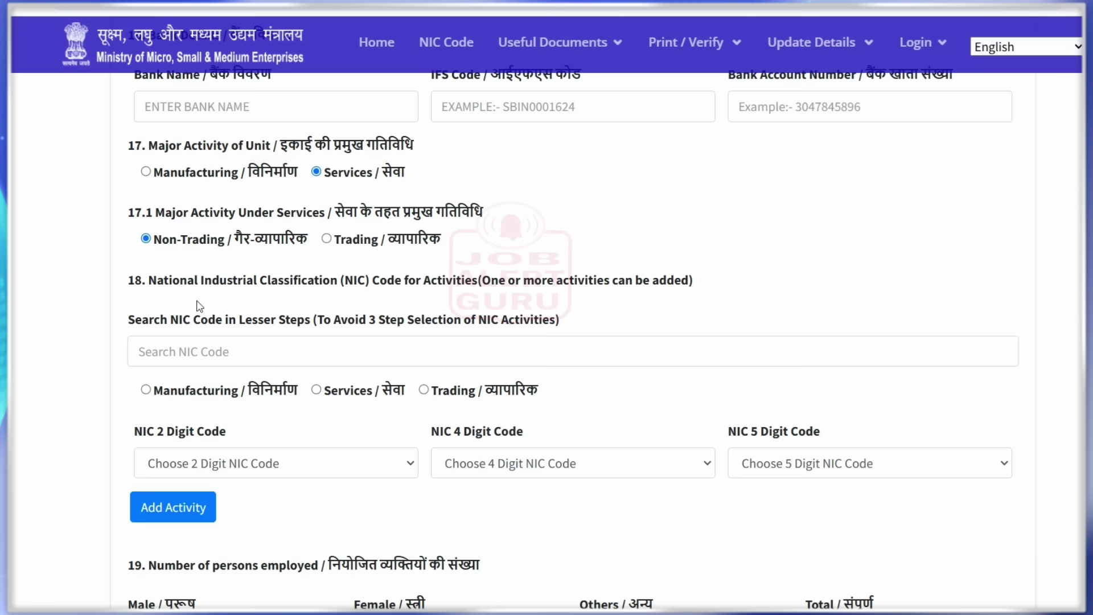
{"action": "left_click_drag", "start_coordinate": [149, 283], "coordinate": [670, 293]}
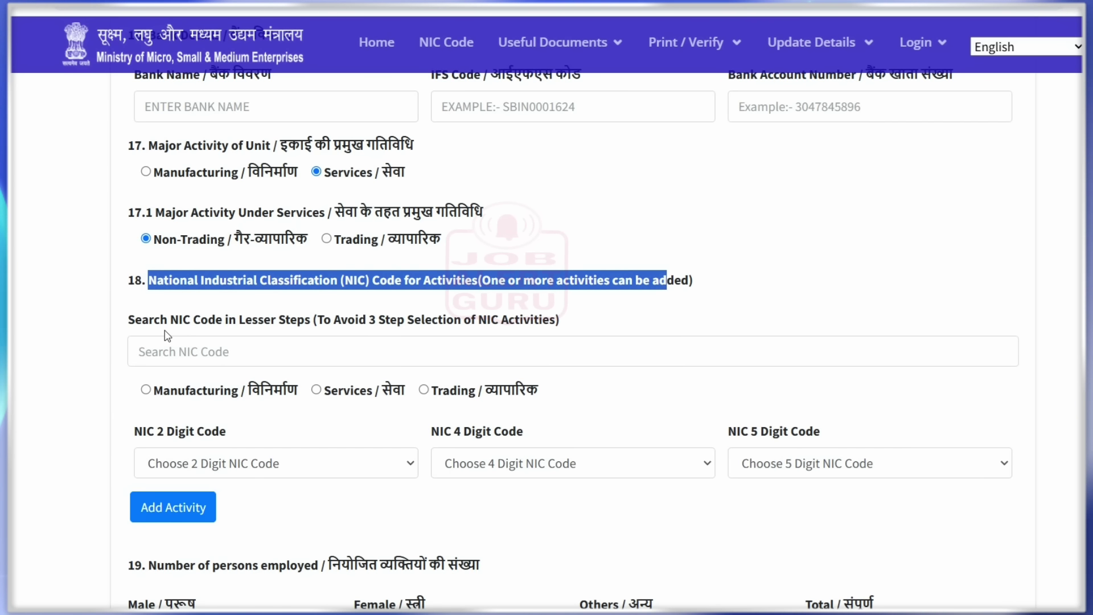
{"action": "left_click_drag", "start_coordinate": [154, 326], "coordinate": [572, 329]}
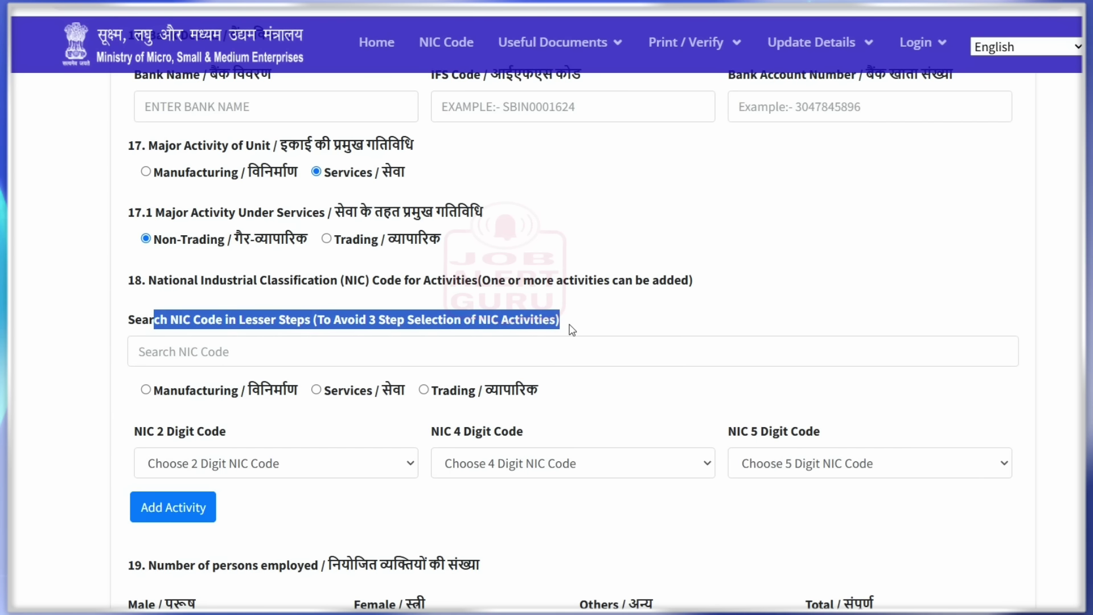
{"action": "left_click", "coordinate": [399, 372]}
{"action": "left_click", "coordinate": [353, 354]}
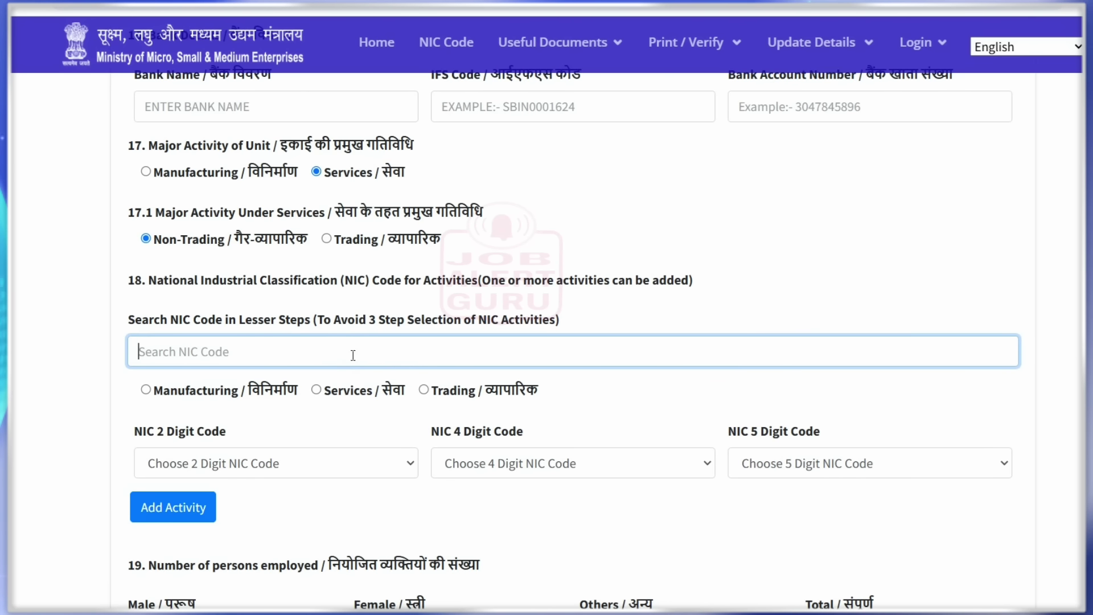
{"action": "type", "text": "VIDEO"}
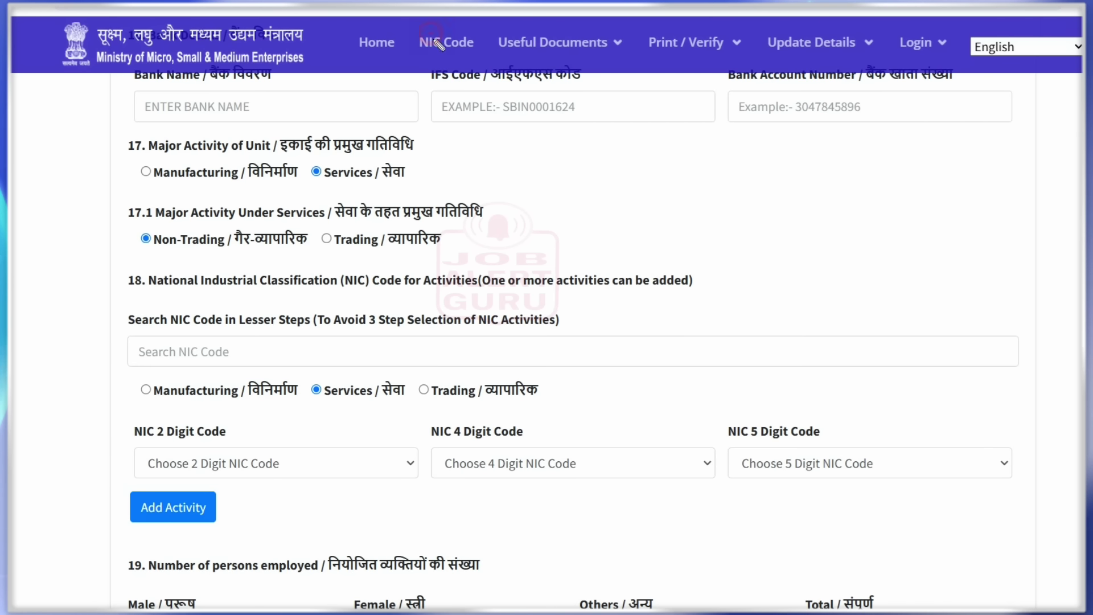
{"action": "left_click_drag", "start_coordinate": [432, 45], "coordinate": [481, 33]}
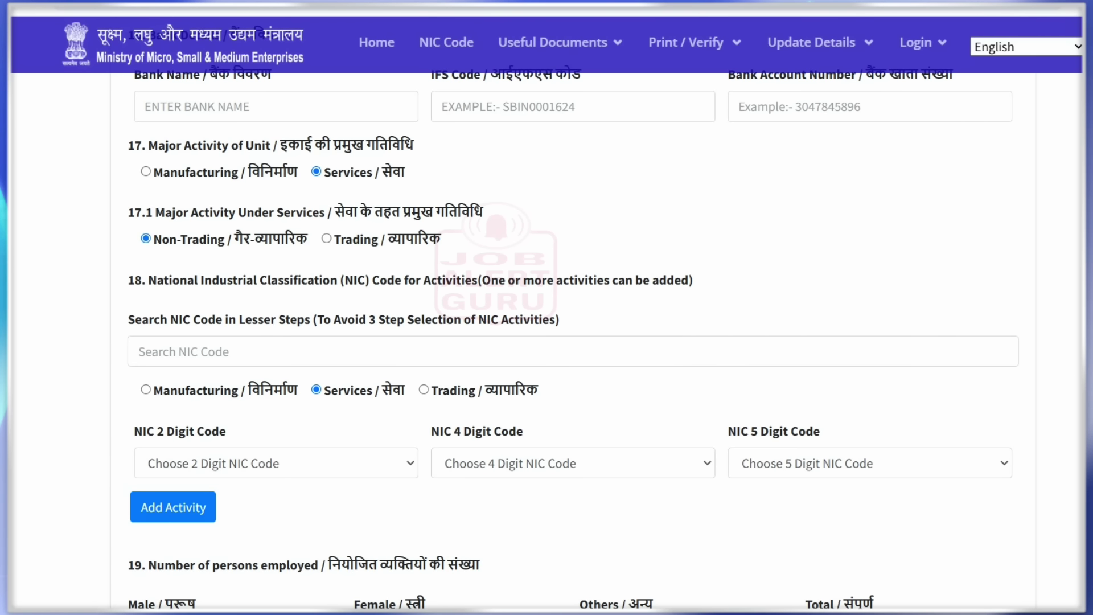
{"action": "right_click", "coordinate": [446, 51]}
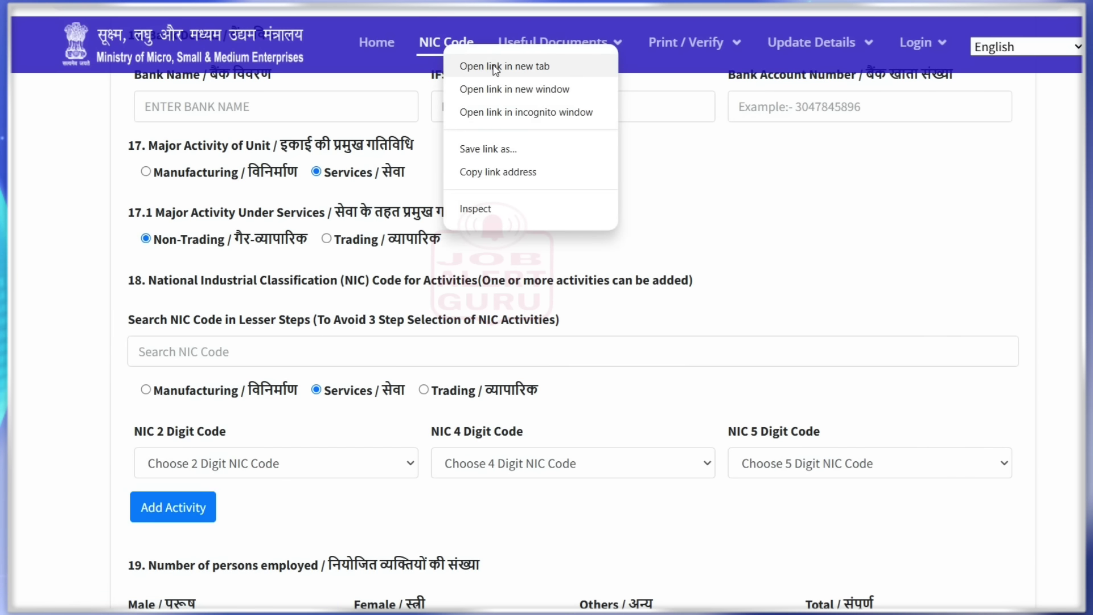
- In the NIC code PDF, review public service matches 84111–84119, then search 'news' toward code 6020
{"action": "left_click", "coordinate": [377, 30]}
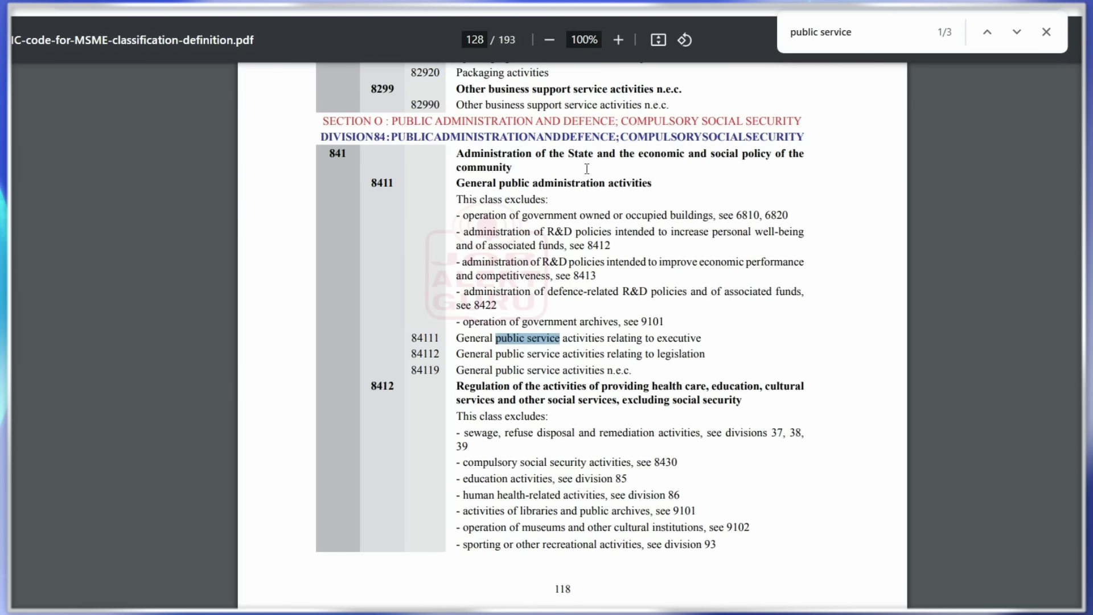
{"action": "double_click", "coordinate": [584, 182]}
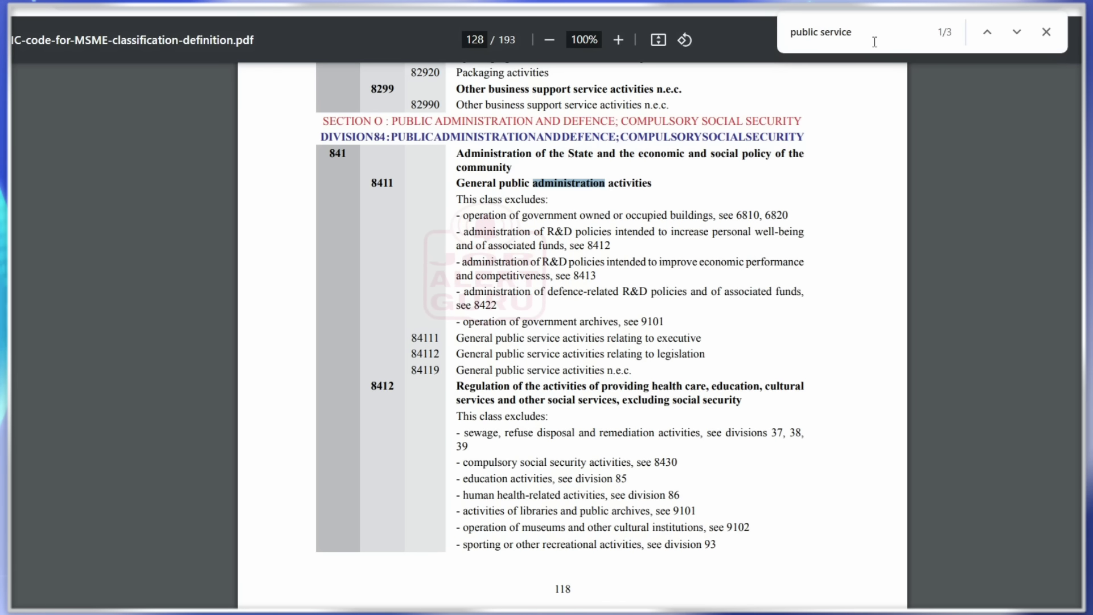
{"action": "left_click", "coordinate": [911, 36]}
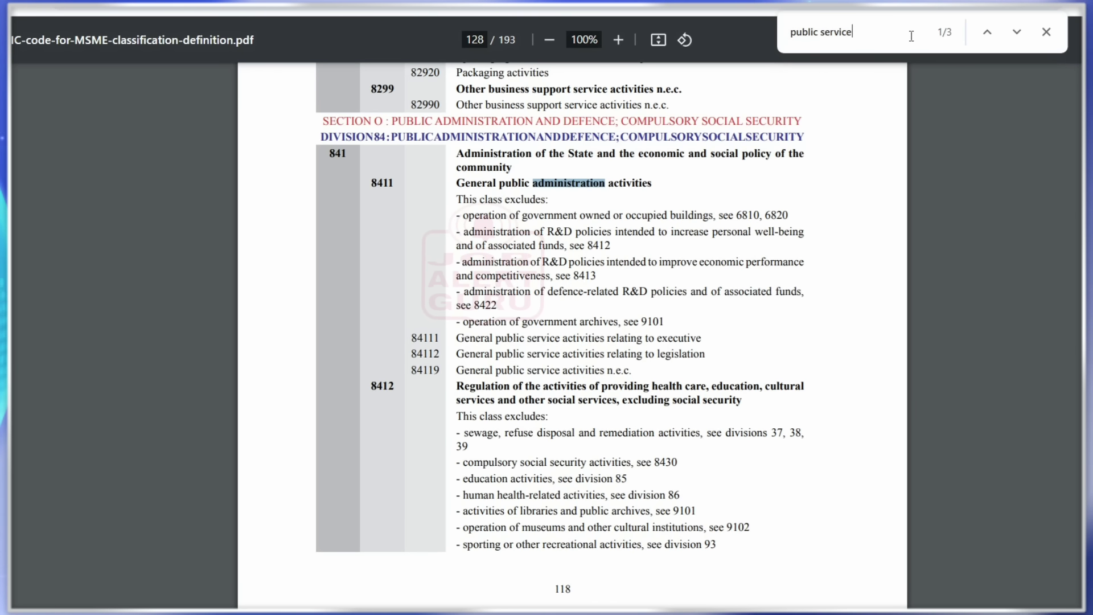
{"action": "key", "text": "Return"}
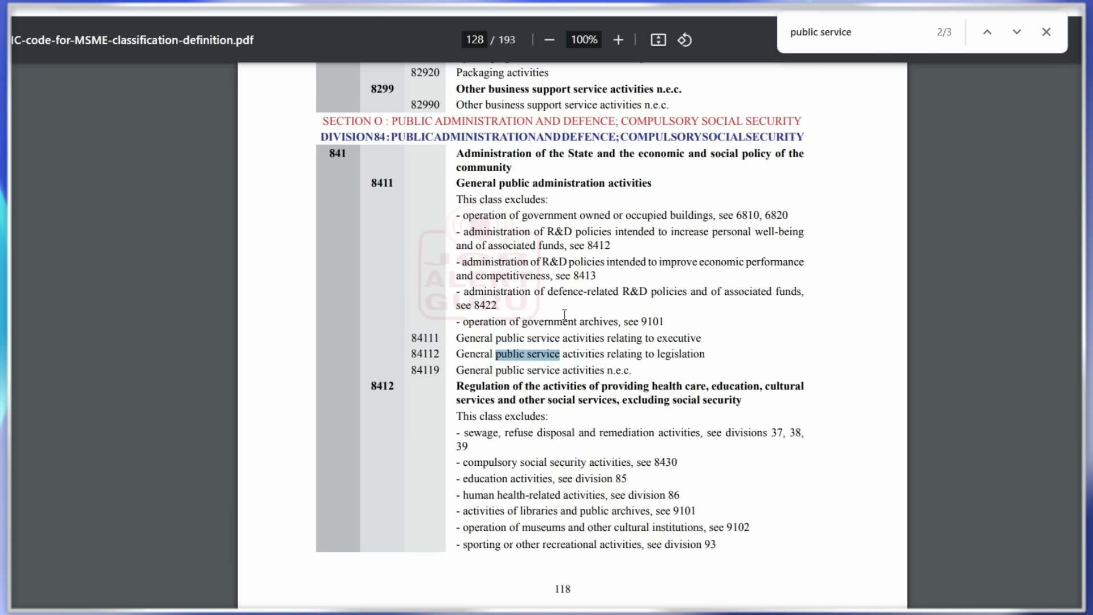
{"action": "left_click_drag", "start_coordinate": [531, 341], "coordinate": [709, 370]}
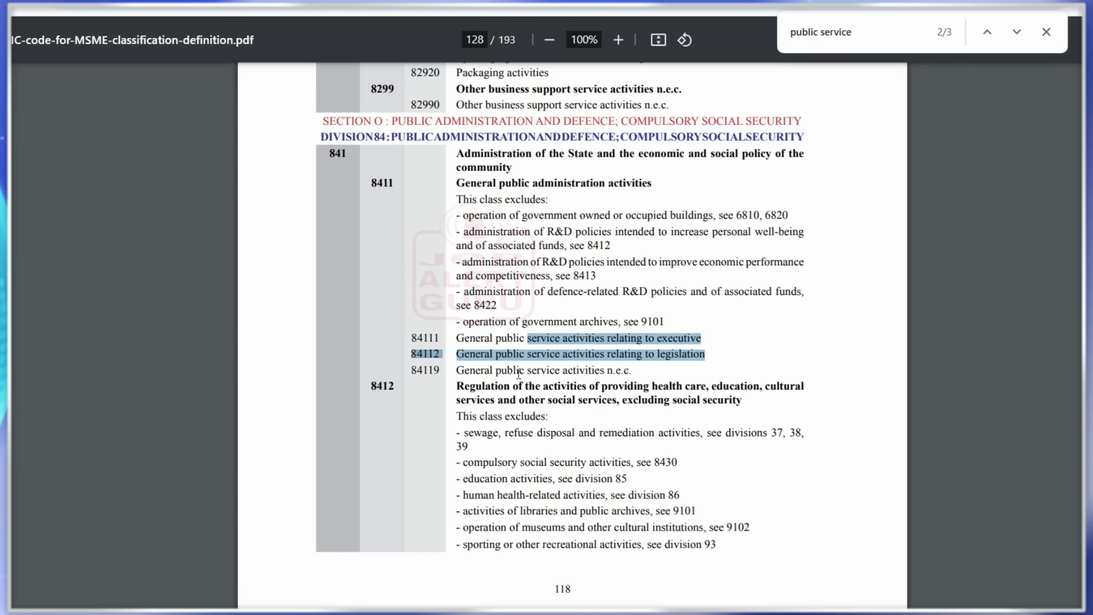
{"action": "left_click_drag", "start_coordinate": [518, 373], "coordinate": [633, 373]}
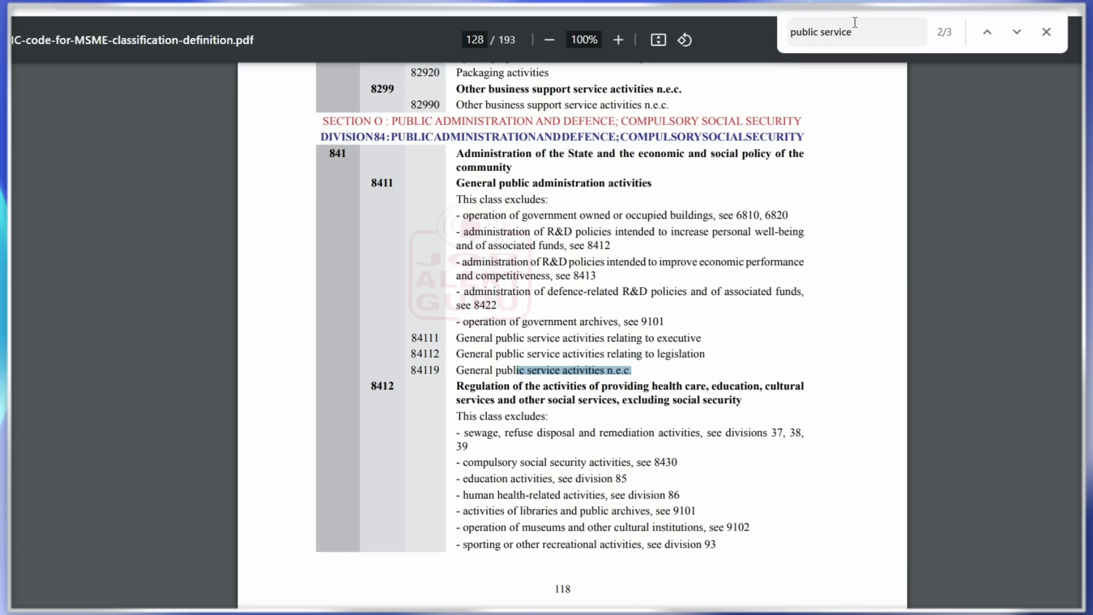
{"action": "left_click_drag", "start_coordinate": [847, 32], "coordinate": [722, 37]}
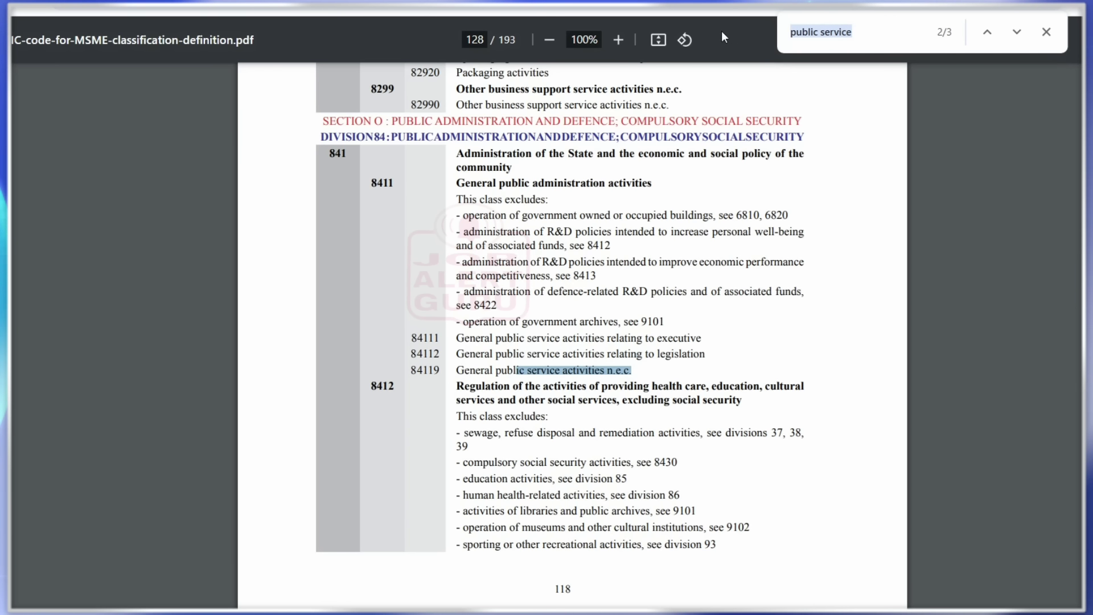
{"action": "type", "text": "news"}
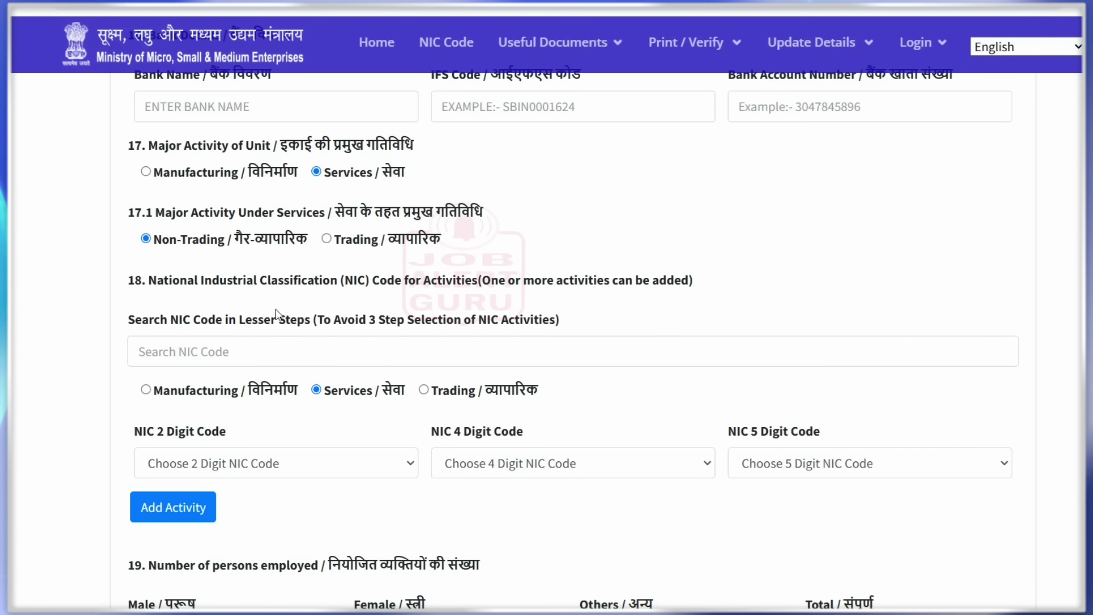
- Search NIC code 6020 in the form and open the 2-digit NIC code list
{"action": "left_click", "coordinate": [215, 355]}
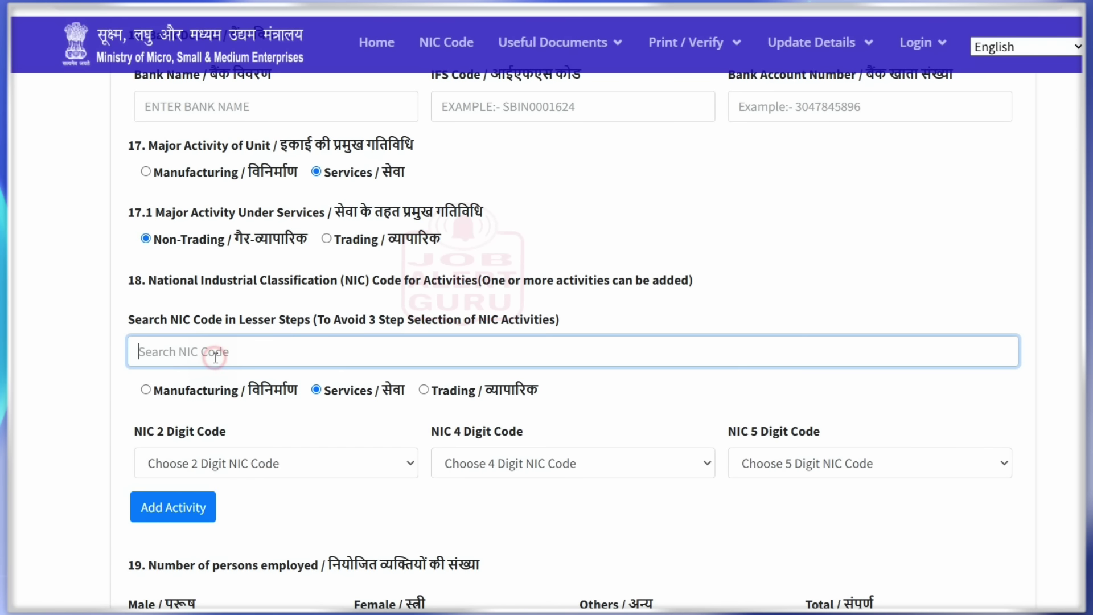
{"action": "type", "text": "6020"}
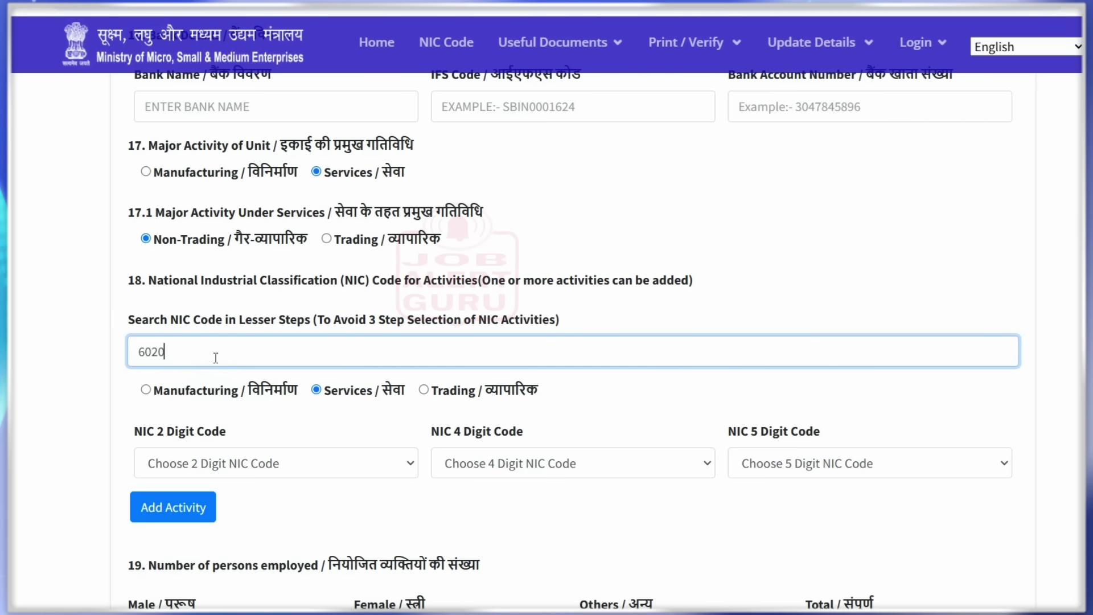
{"action": "left_click", "coordinate": [691, 322]}
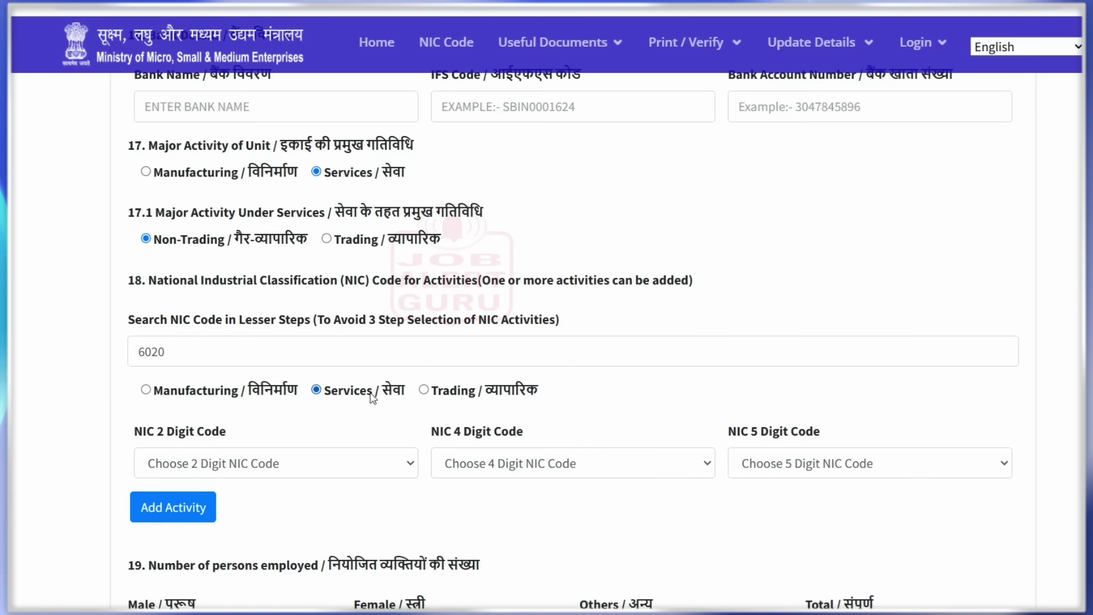
{"action": "left_click", "coordinate": [243, 464]}
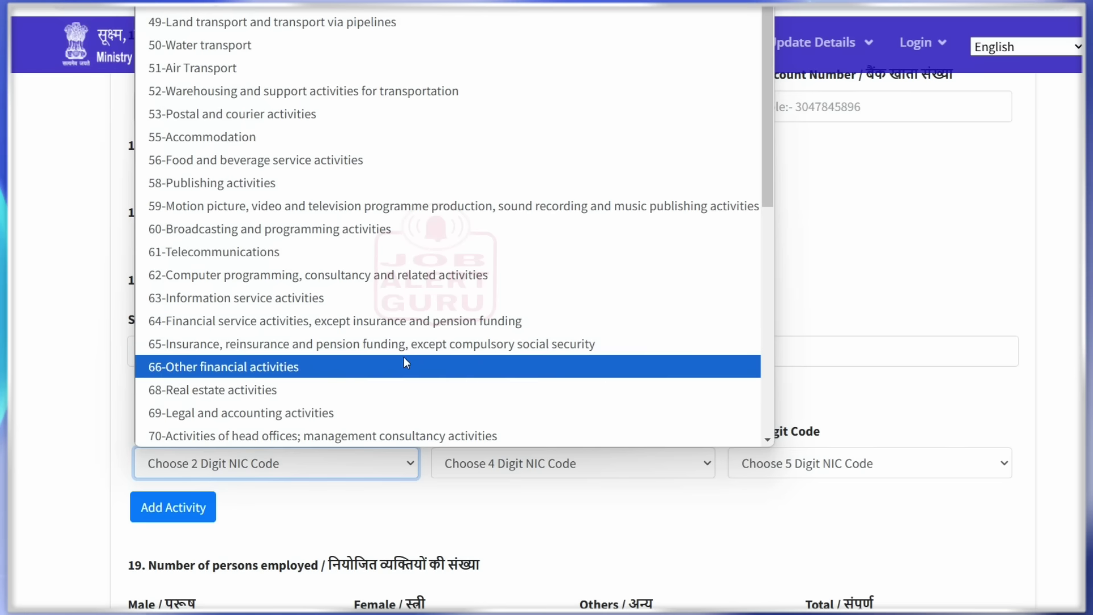
- Pick '60-Broadcasting and programming activities' from the 2-digit NIC list and underline Services
{"action": "left_click_drag", "start_coordinate": [769, 162], "coordinate": [763, 313]}
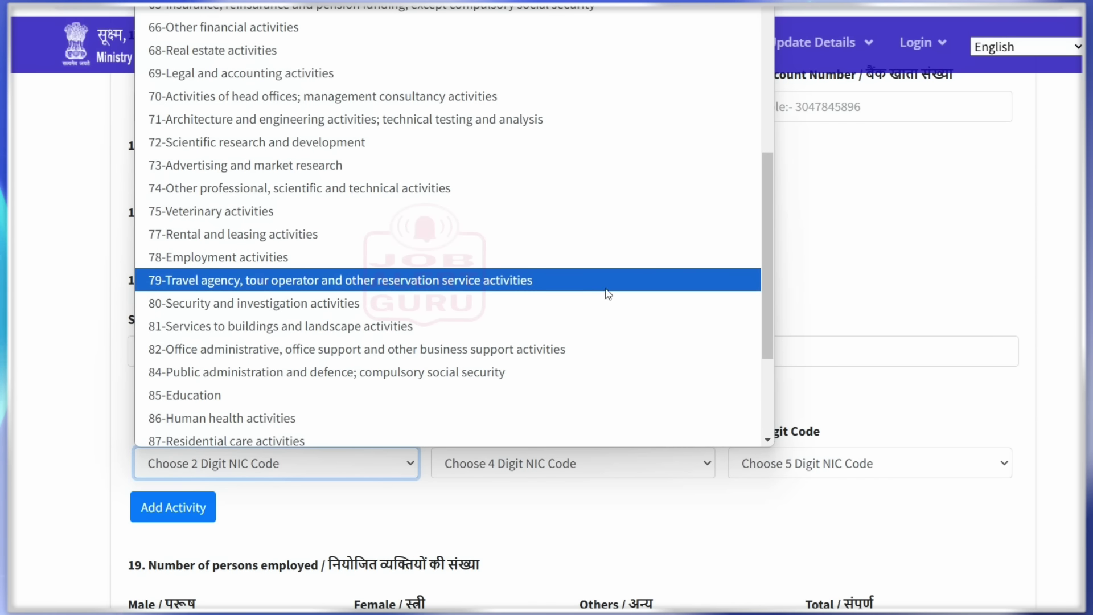
{"action": "left_click", "coordinate": [768, 224]}
{"action": "left_click_drag", "start_coordinate": [768, 224], "coordinate": [768, 321]}
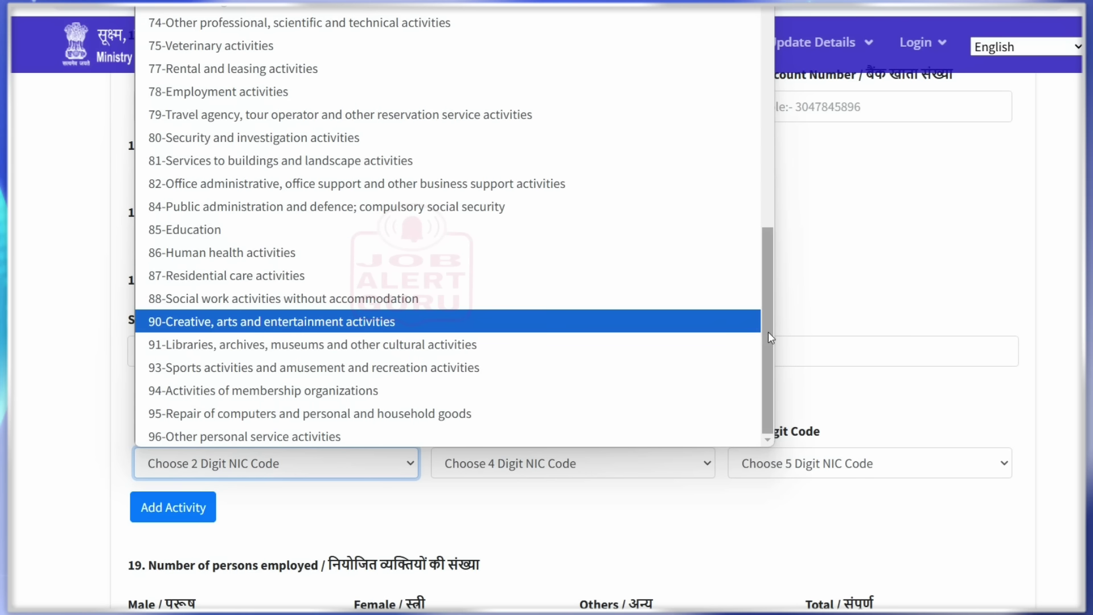
{"action": "scroll", "coordinate": [768, 333], "scroll_direction": "up", "scroll_amount": 2}
{"action": "left_click_drag", "start_coordinate": [780, 262], "coordinate": [792, 62]}
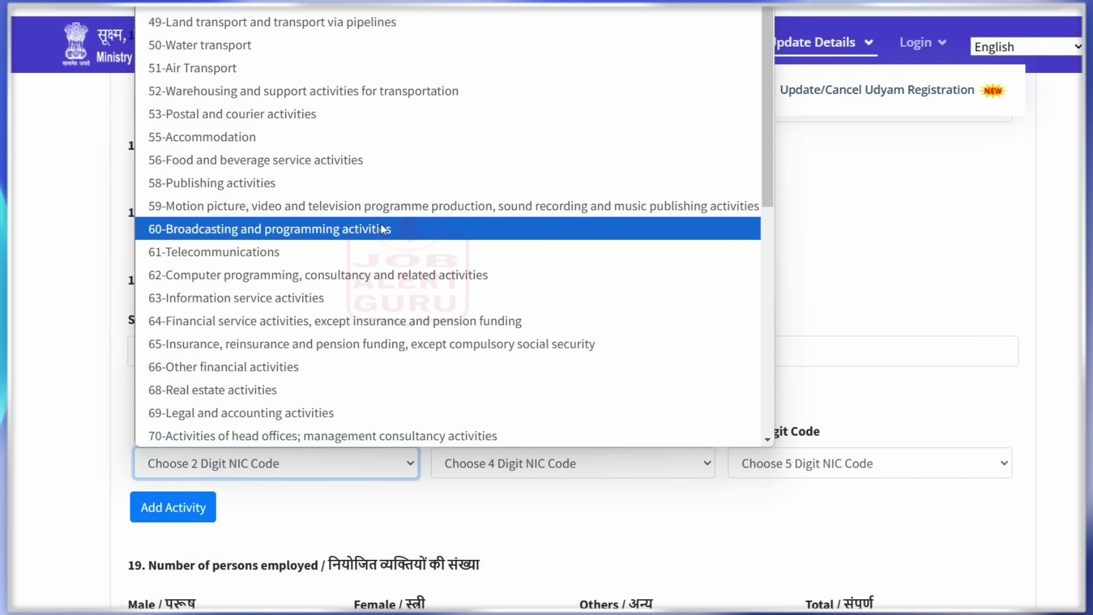
{"action": "left_click", "coordinate": [367, 231]}
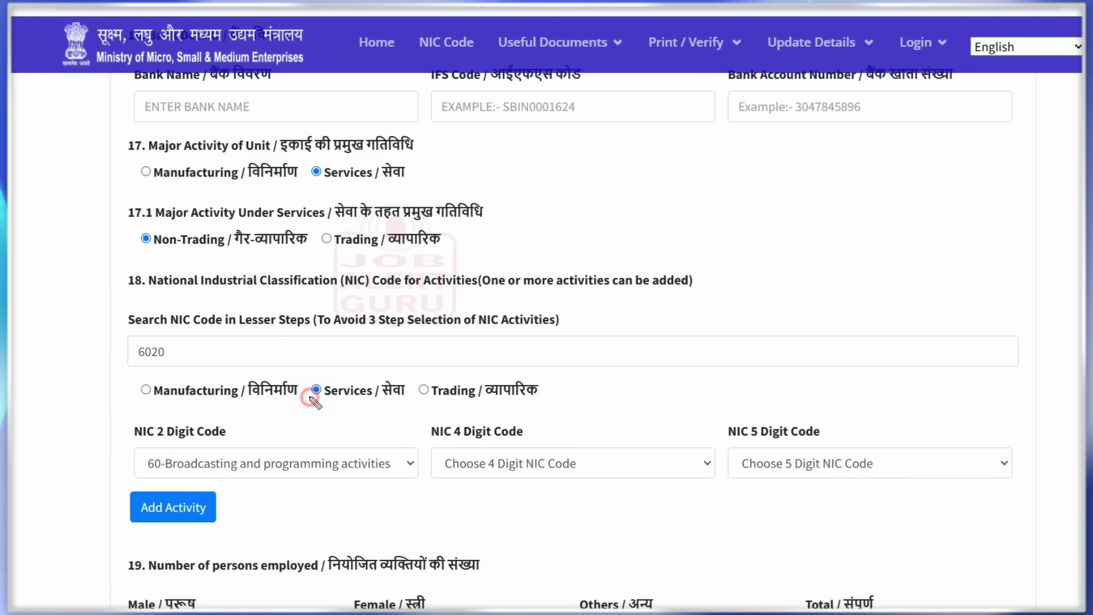
{"action": "left_click_drag", "start_coordinate": [311, 400], "coordinate": [355, 392]}
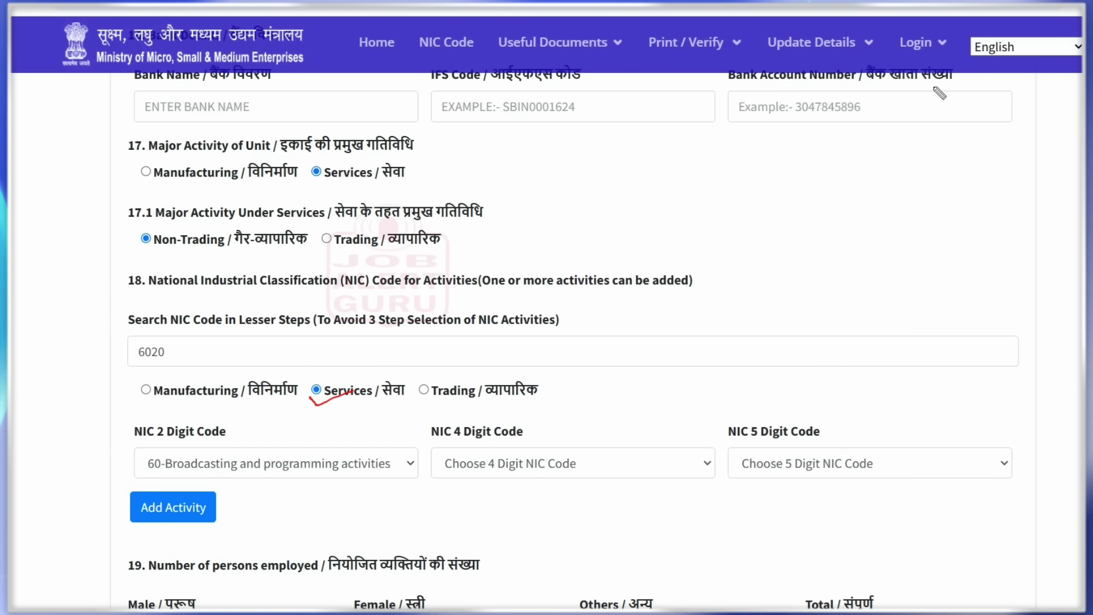
- Back in the NIC PDF, mark the Tea/coffee shops entry under code 56302
{"action": "key", "text": "ctrl+Tab"}
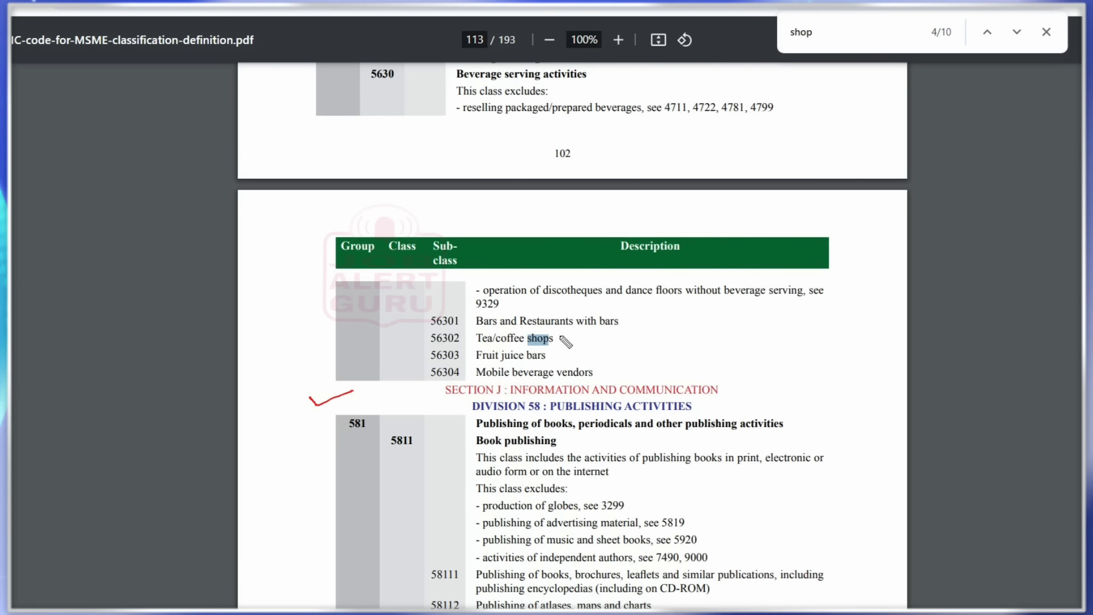
{"action": "left_click_drag", "start_coordinate": [558, 338], "coordinate": [587, 332]}
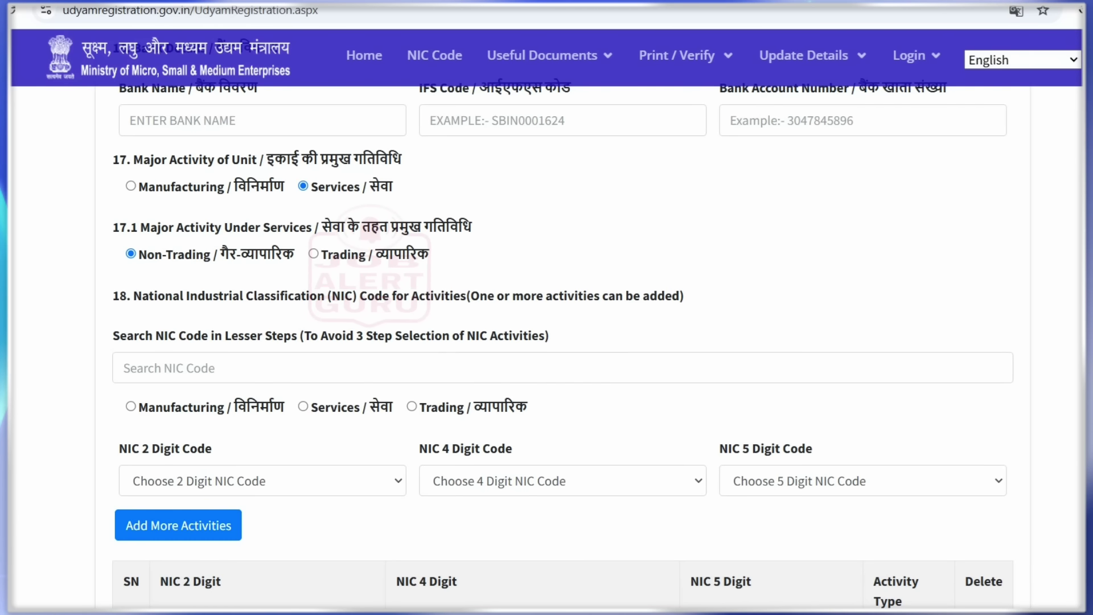
- Enter 1 male, 1 female and 0 other employees, totalling 2 persons employed
{"action": "scroll", "coordinate": [547, 342], "scroll_direction": "down", "scroll_amount": 5}
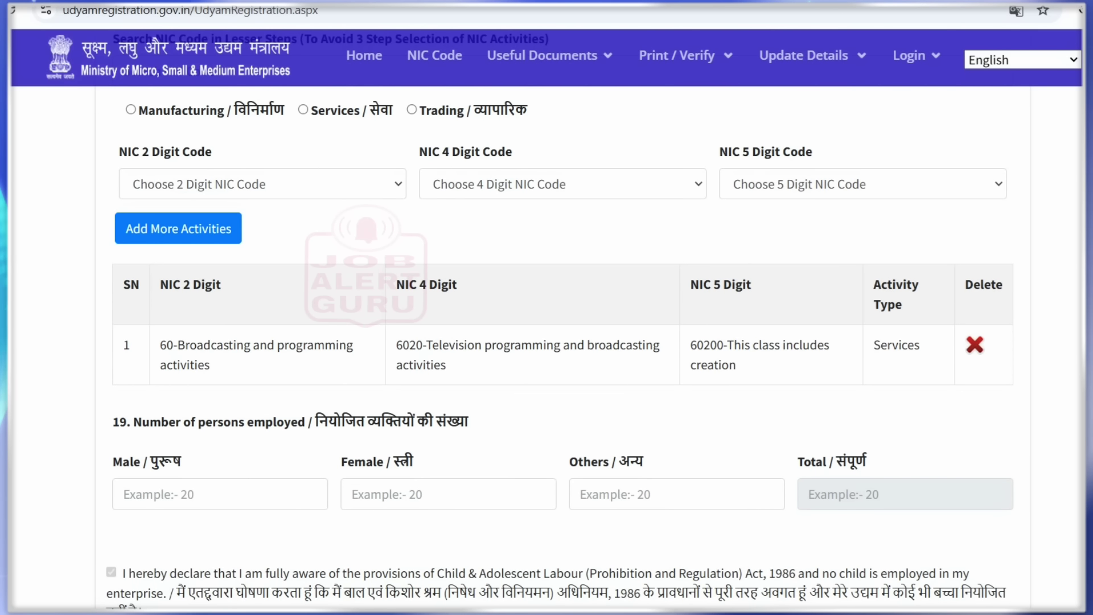
{"action": "left_click", "coordinate": [220, 494]}
{"action": "type", "text": "1"}
{"action": "left_click", "coordinate": [400, 492]}
{"action": "type", "text": "1"}
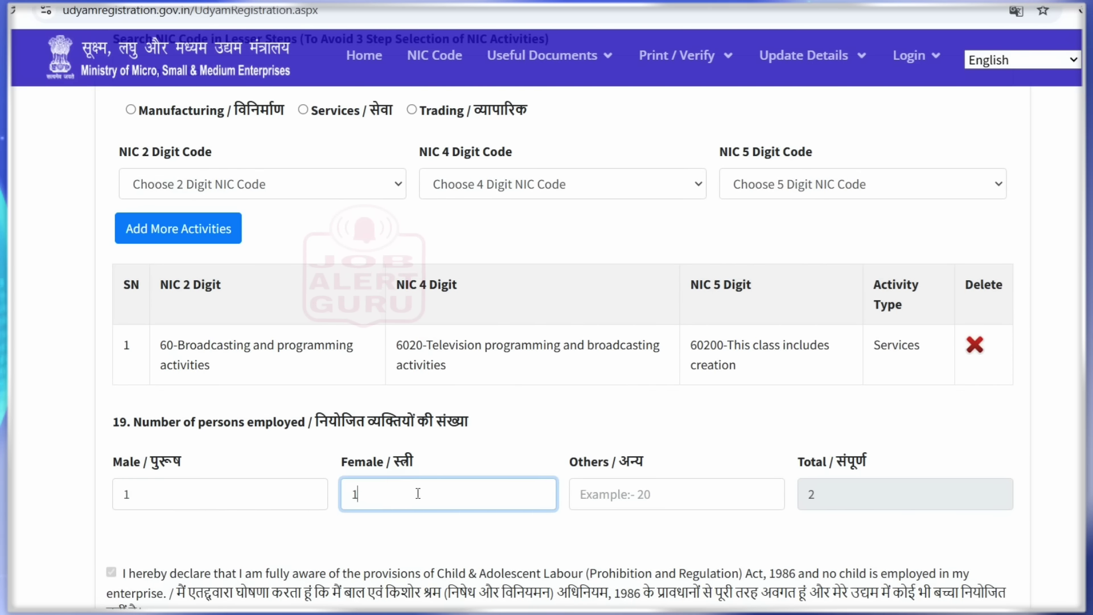
{"action": "left_click", "coordinate": [653, 488]}
{"action": "type", "text": "0"}
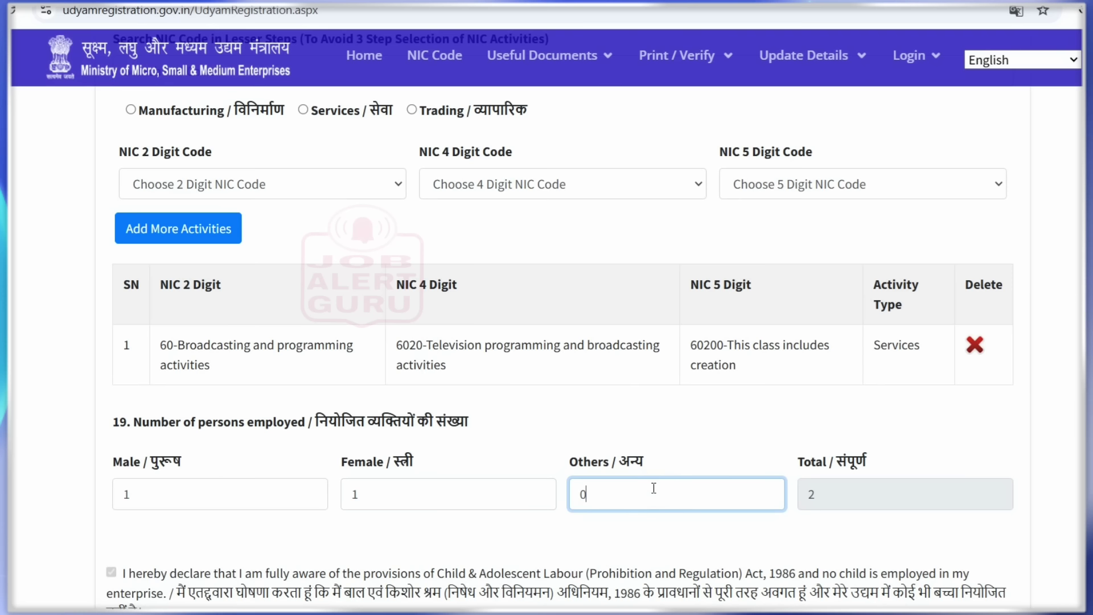
{"action": "left_click", "coordinate": [897, 555]}
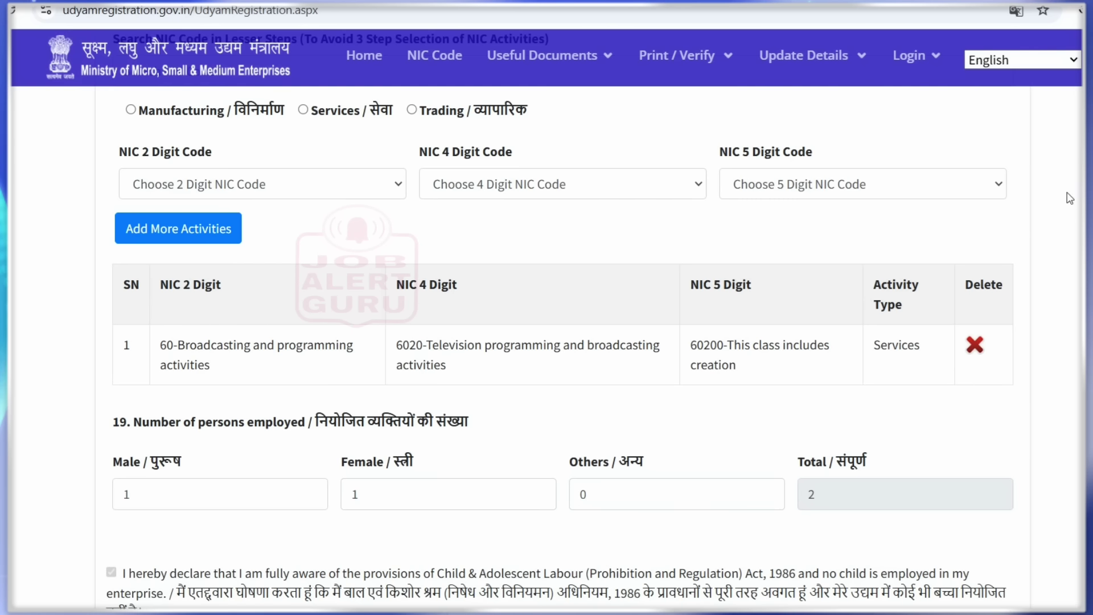
{"action": "scroll", "coordinate": [564, 342], "scroll_direction": "down", "scroll_amount": 5}
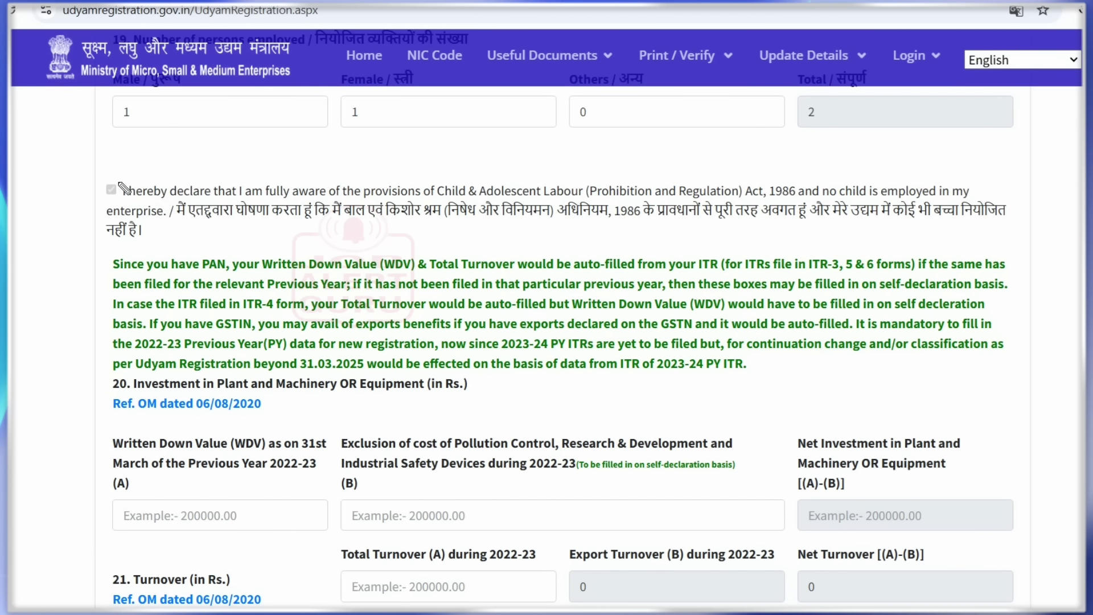
{"action": "left_click_drag", "start_coordinate": [117, 184], "coordinate": [140, 177]}
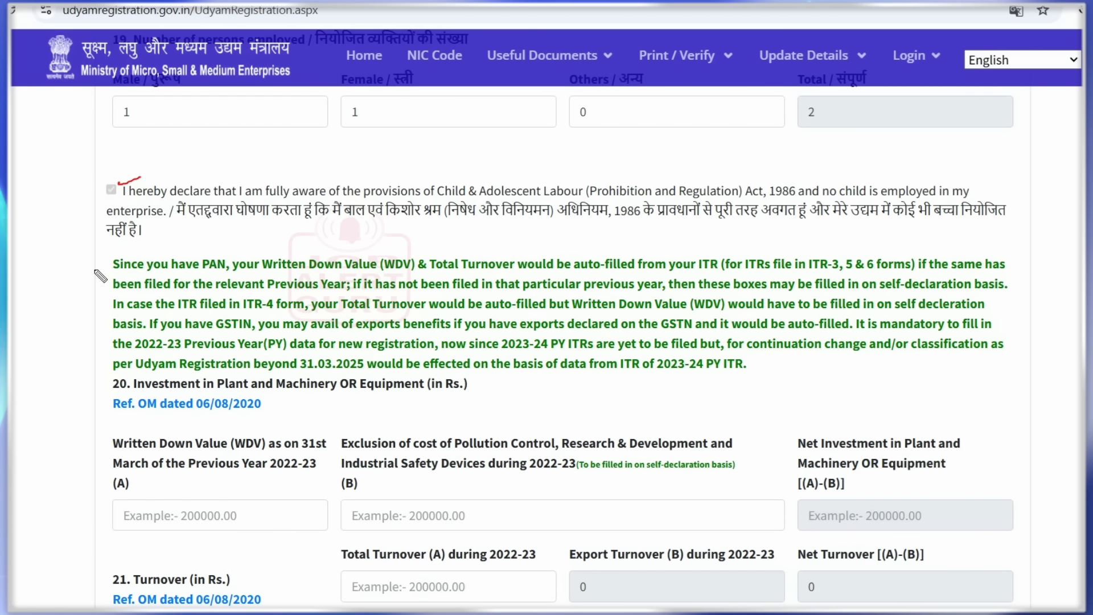
{"action": "left_click_drag", "start_coordinate": [105, 268], "coordinate": [128, 259]}
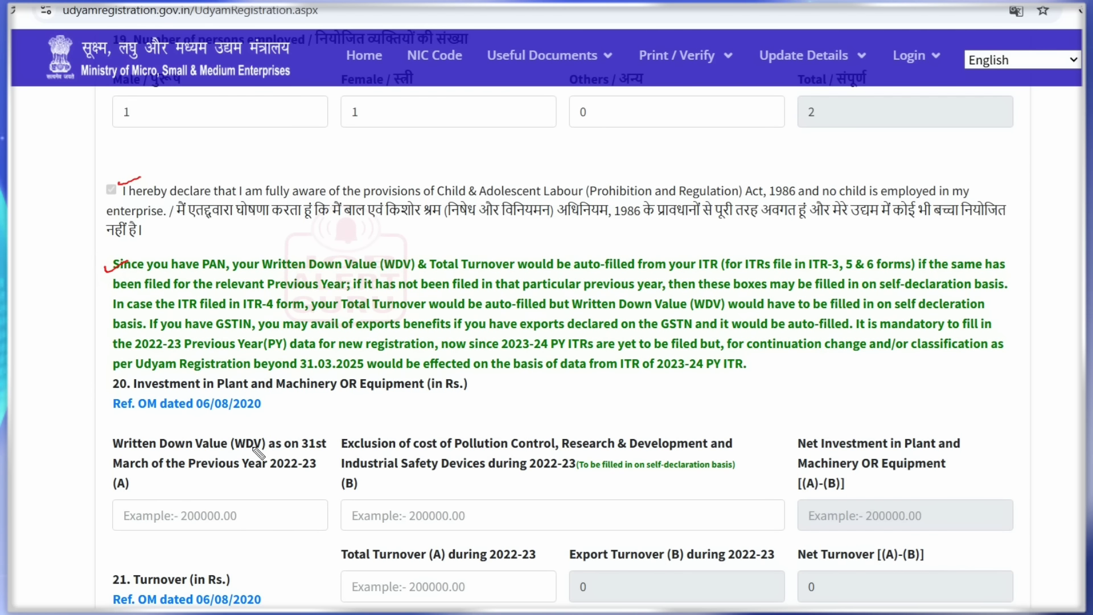
{"action": "left_click_drag", "start_coordinate": [93, 452], "coordinate": [126, 430]}
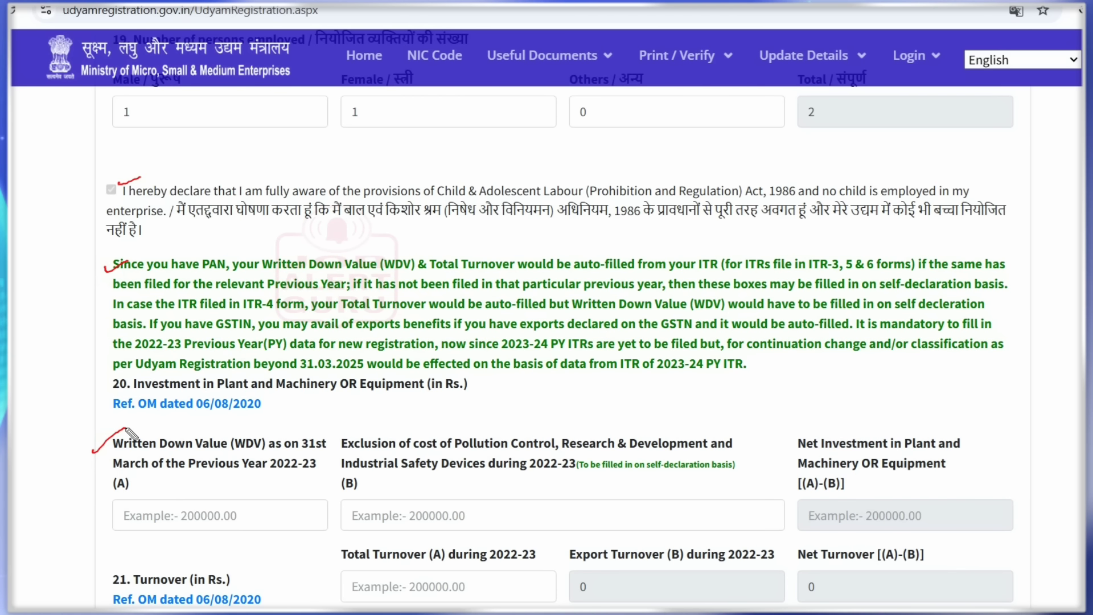
{"action": "left_click_drag", "start_coordinate": [371, 505], "coordinate": [414, 493]}
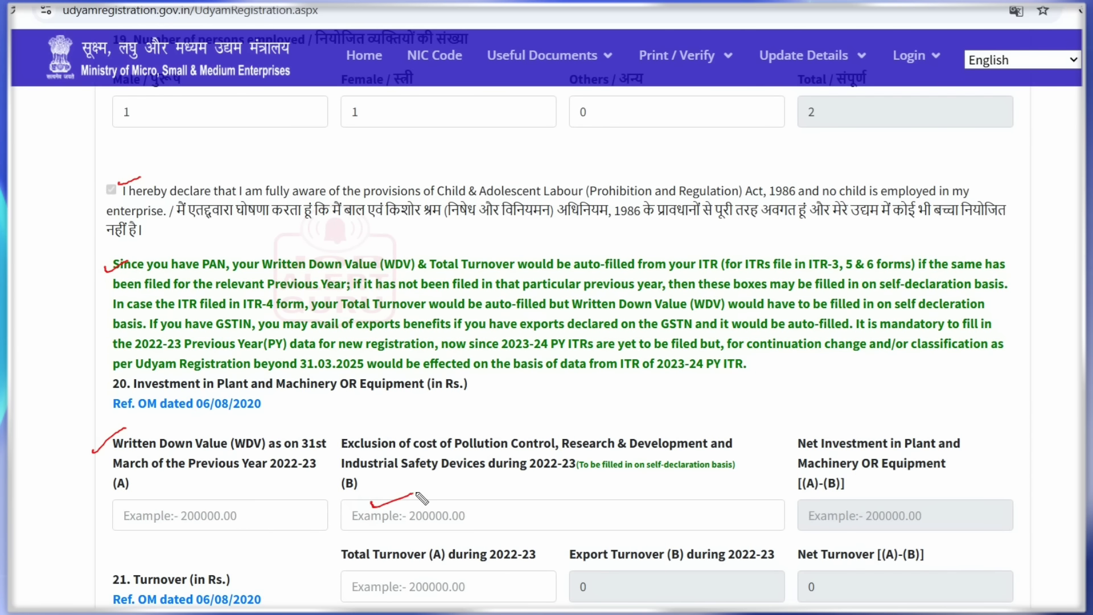
{"action": "left_click_drag", "start_coordinate": [784, 462], "coordinate": [817, 454]}
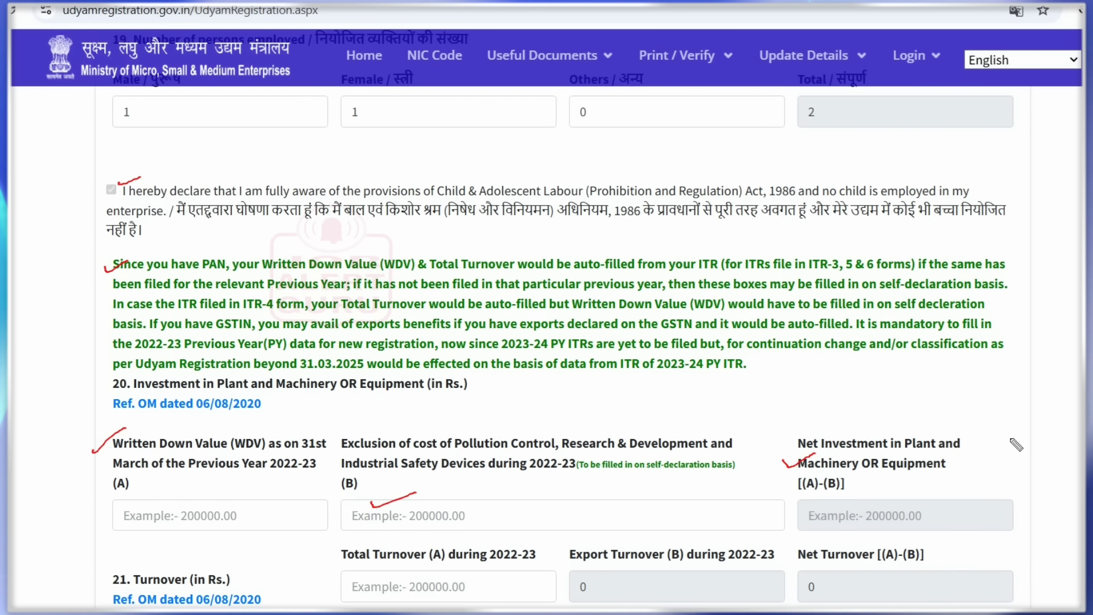
{"action": "key", "text": "Escape"}
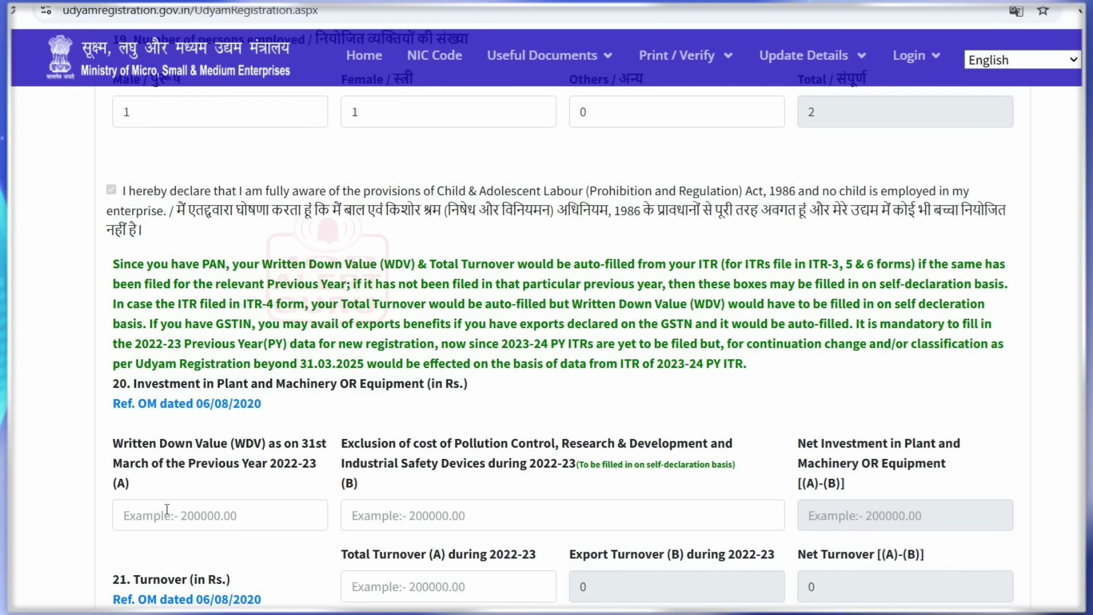
- Translate the Written Down Value and Exclusion of cost labels into Hindi
{"action": "left_click_drag", "start_coordinate": [115, 450], "coordinate": [120, 486]}
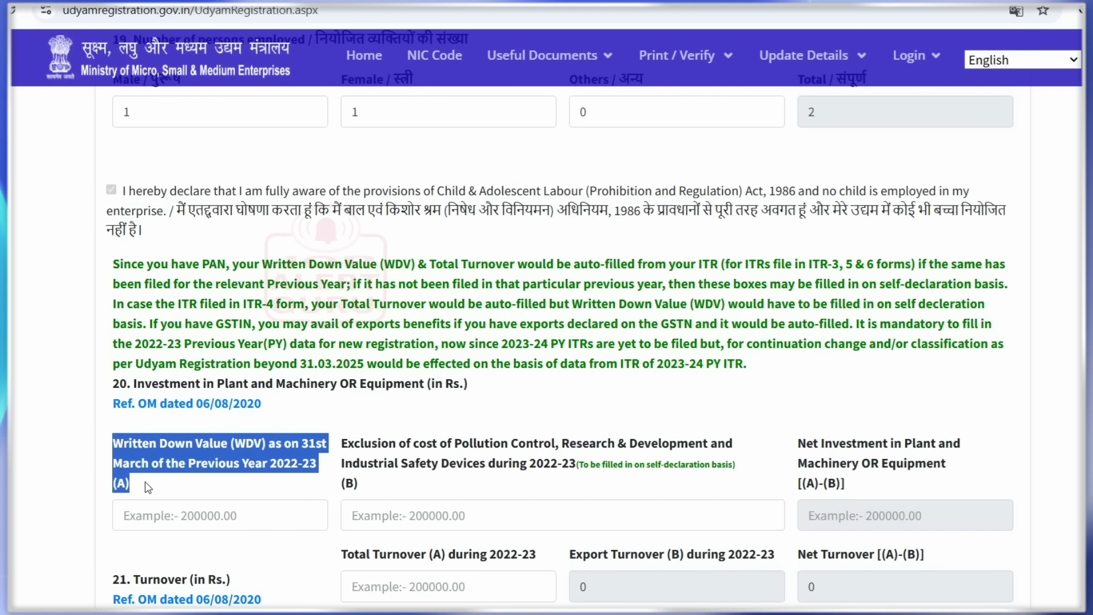
{"action": "right_click", "coordinate": [120, 486]}
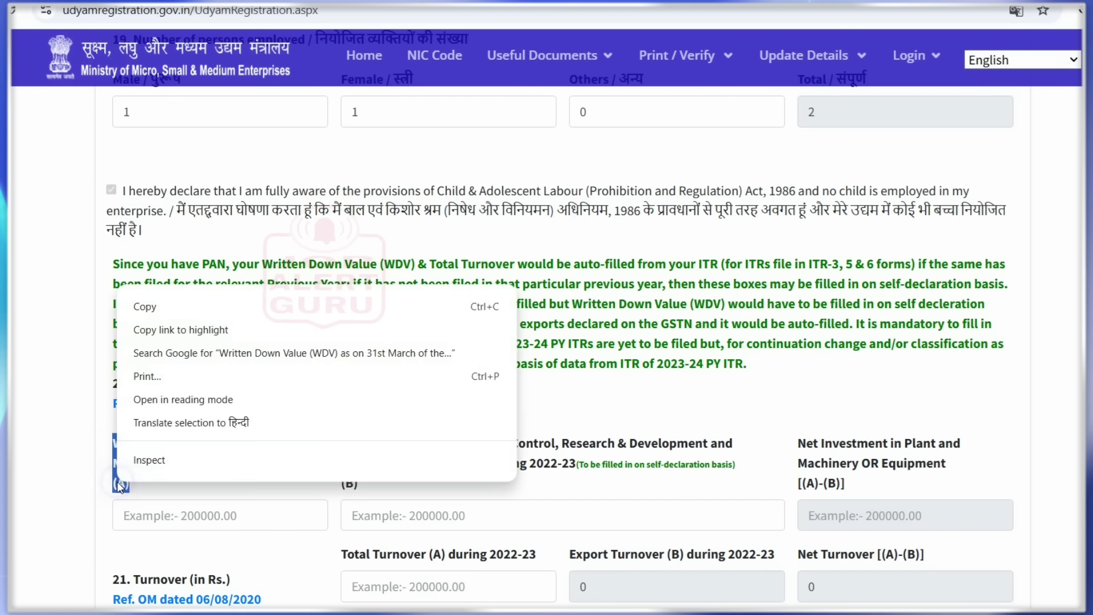
{"action": "left_click", "coordinate": [239, 422]}
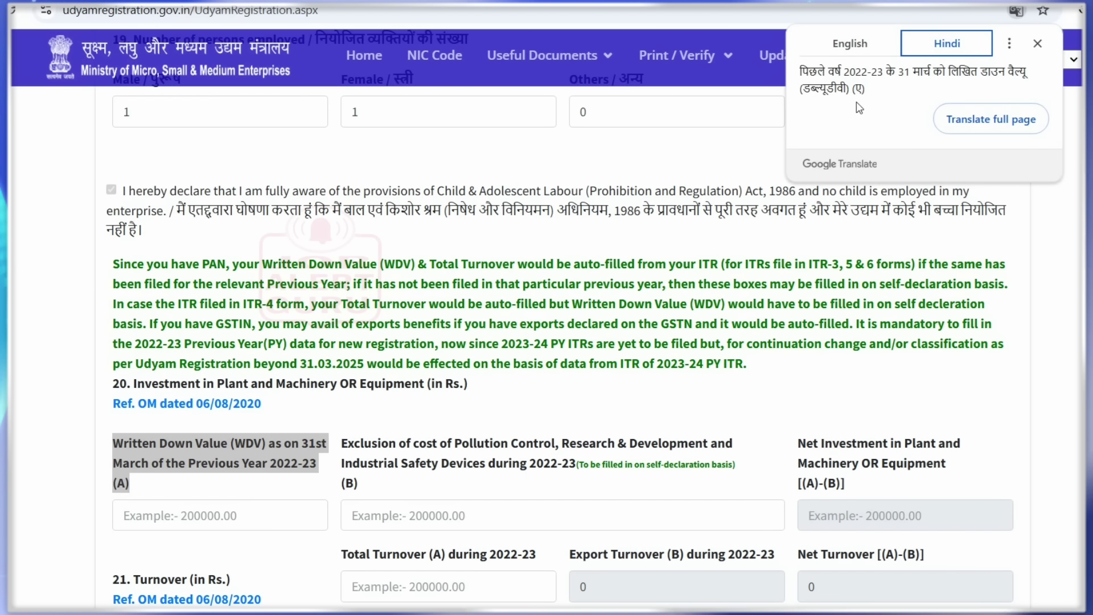
{"action": "left_click", "coordinate": [470, 471]}
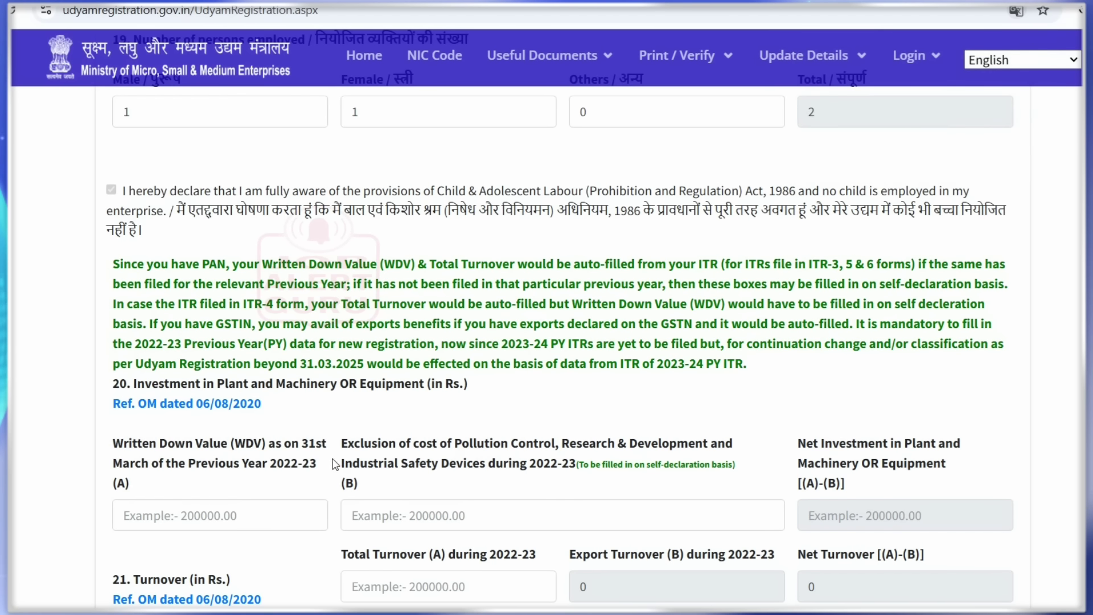
{"action": "left_click_drag", "start_coordinate": [342, 443], "coordinate": [483, 489]}
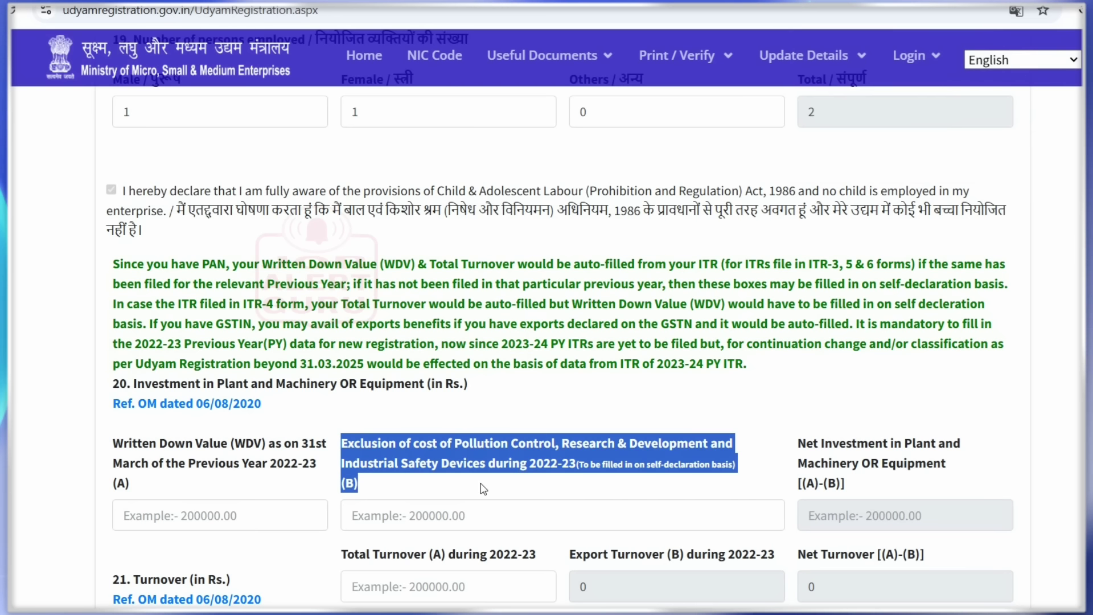
{"action": "right_click", "coordinate": [349, 484]}
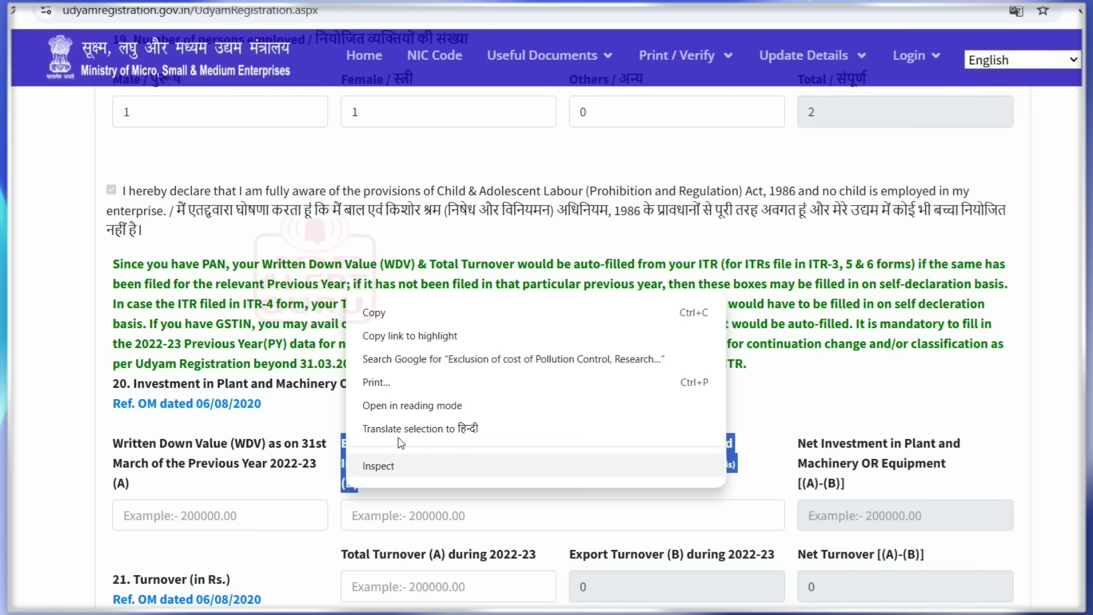
{"action": "left_click", "coordinate": [422, 435]}
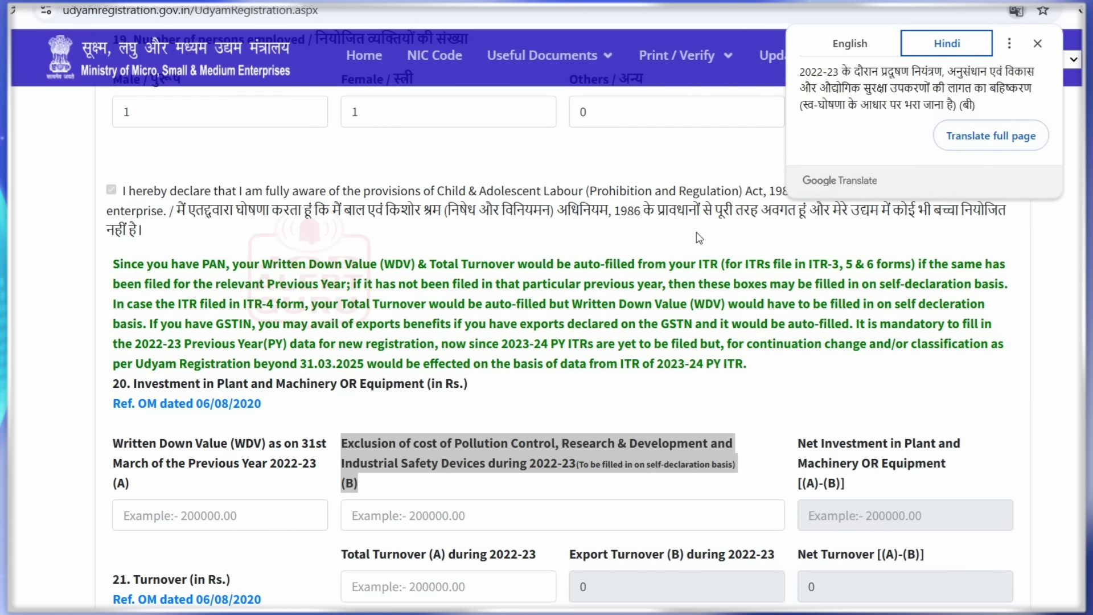
{"action": "left_click", "coordinate": [376, 411]}
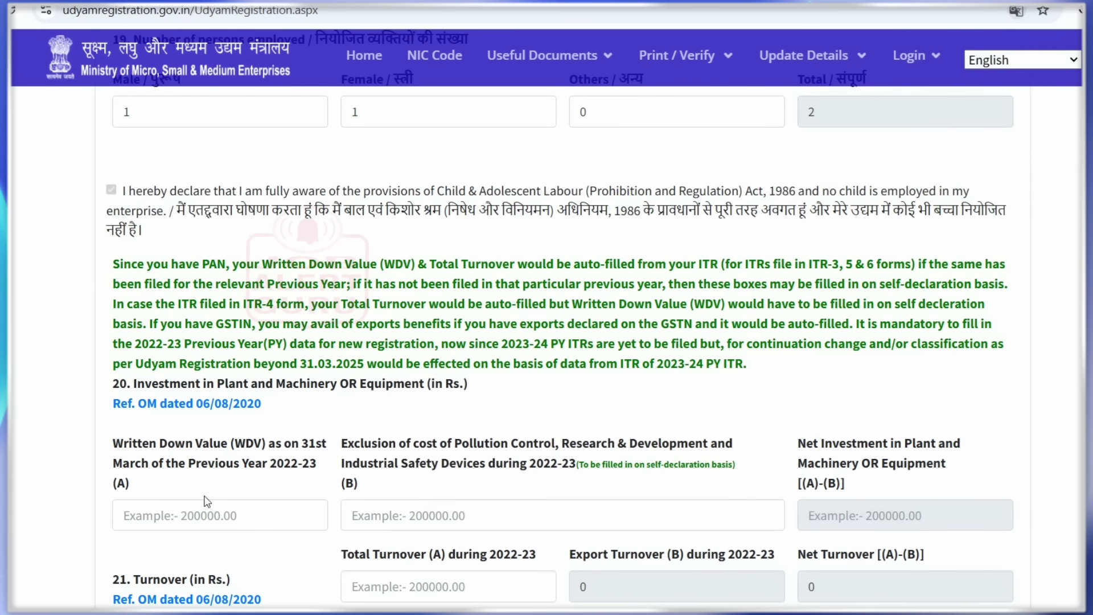
- Enter WDV 200000 and exclusion 10000 so net investment reads 190000
{"action": "left_click", "coordinate": [182, 510]}
{"action": "type", "text": "200000"}
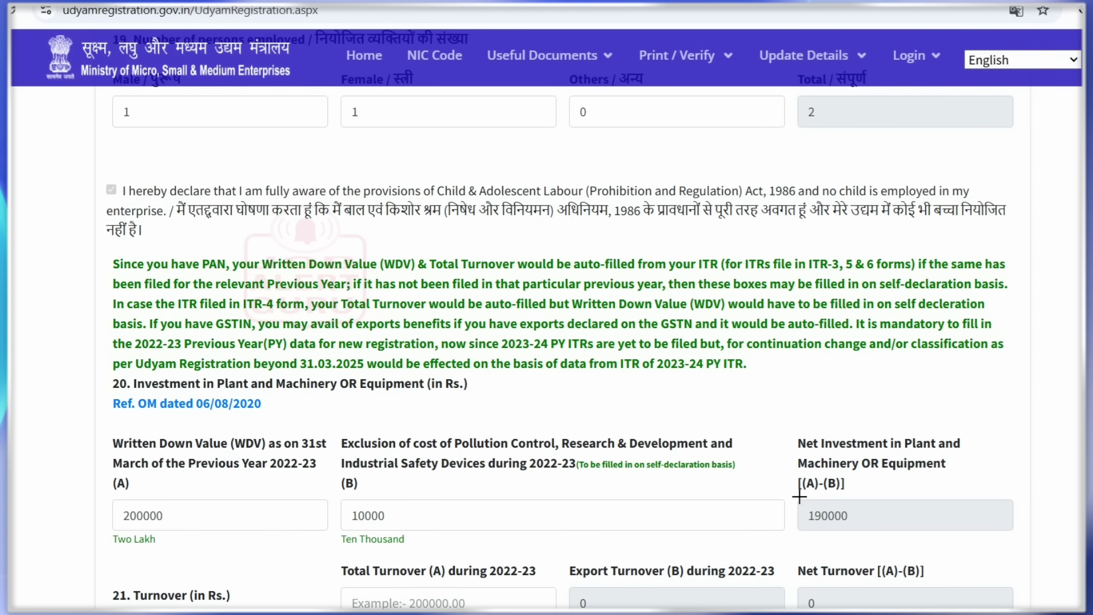
{"action": "mouse_move", "coordinate": [800, 496]}
{"action": "left_mouse_down"}
{"action": "mouse_move", "coordinate": [815, 515]}
{"action": "mouse_move", "coordinate": [874, 535]}
{"action": "left_mouse_up"}
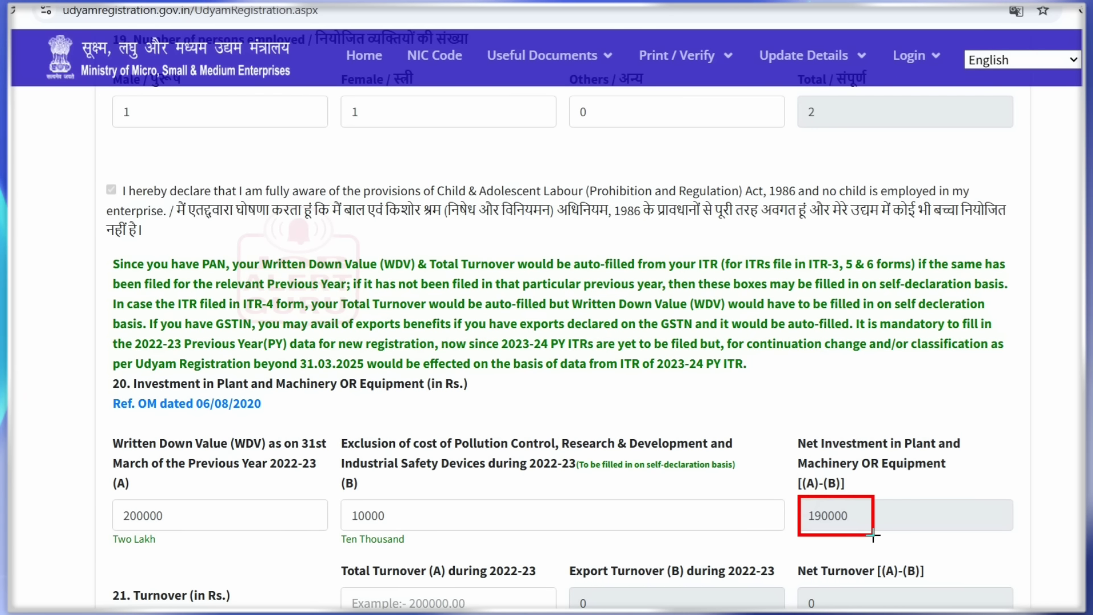
{"action": "scroll", "coordinate": [873, 535], "scroll_direction": "down", "scroll_amount": 5}
{"action": "left_click_drag", "start_coordinate": [324, 276], "coordinate": [367, 260]}
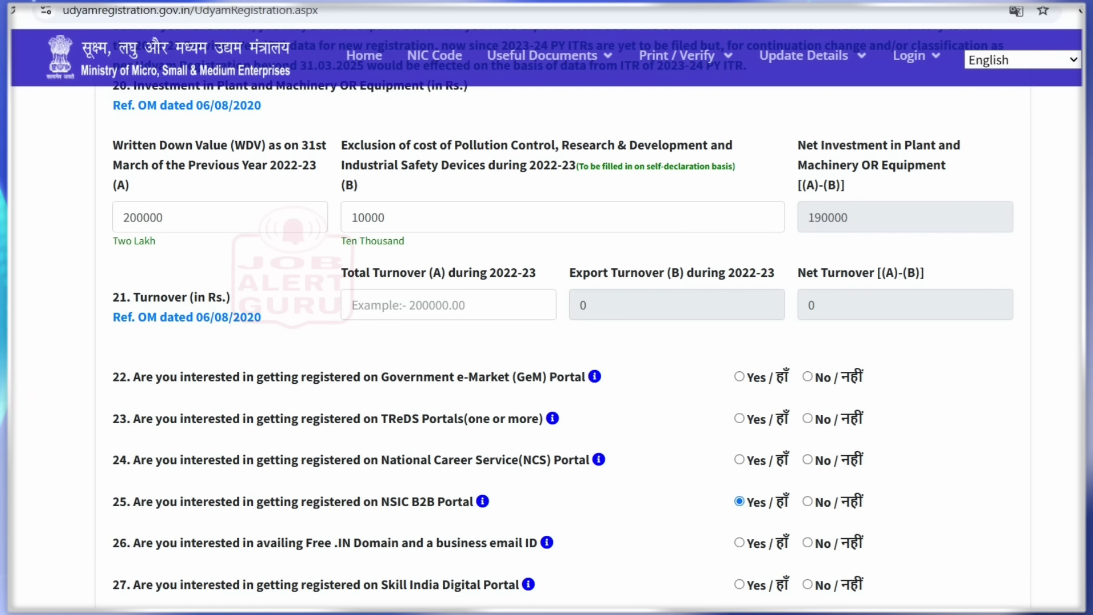
- Enter 500000 as 2022-23 total turnover, making net turnover 500000
{"action": "left_click", "coordinate": [414, 298]}
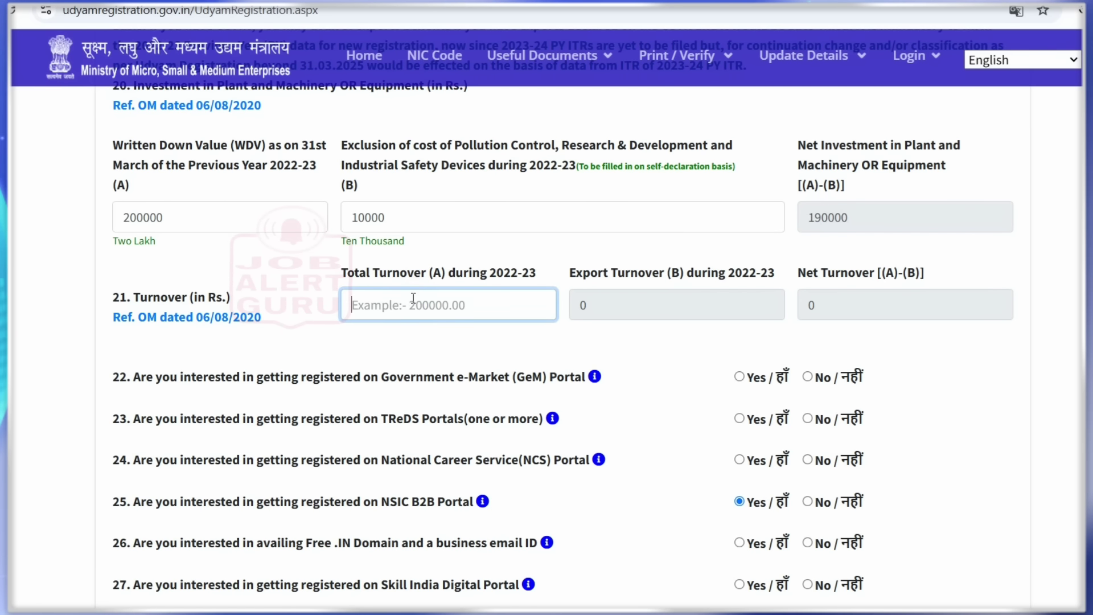
{"action": "type", "text": "50000"}
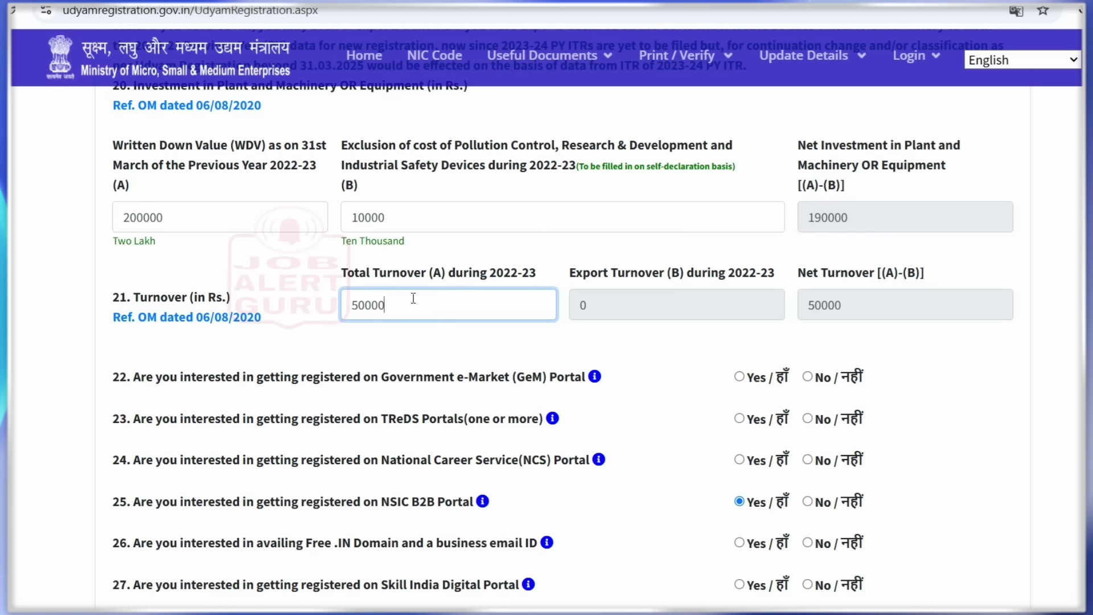
{"action": "type", "text": "0"}
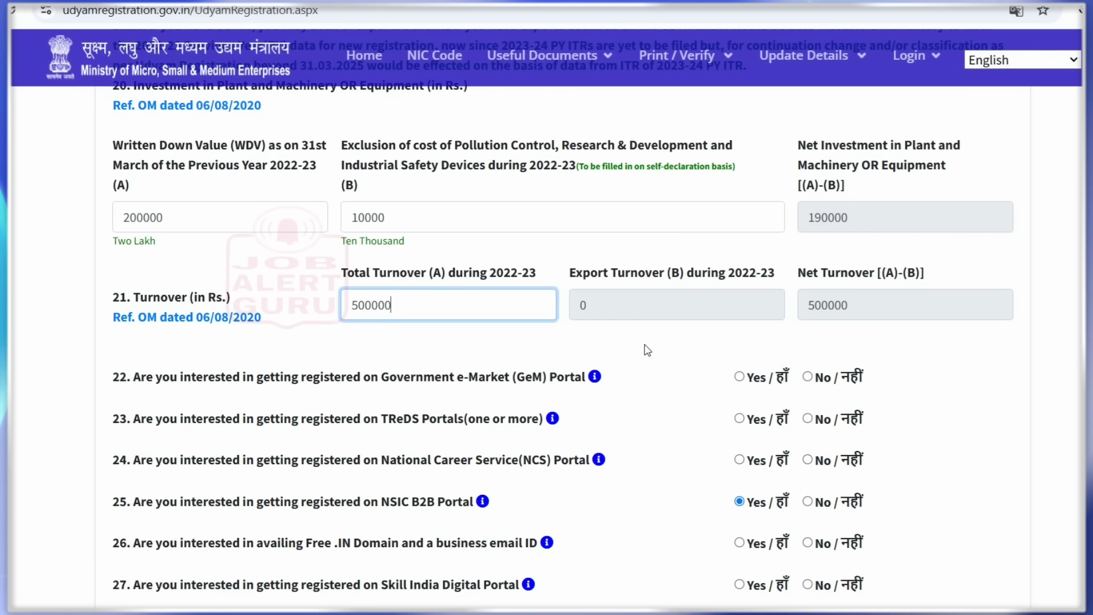
{"action": "left_click", "coordinate": [648, 350]}
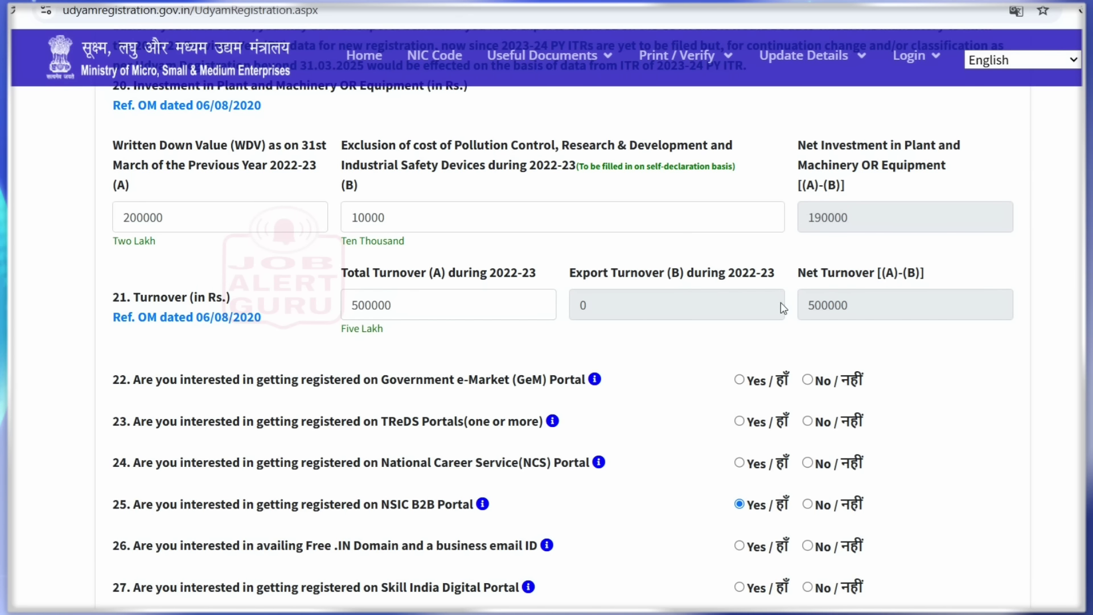
{"action": "left_click_drag", "start_coordinate": [806, 308], "coordinate": [853, 310]}
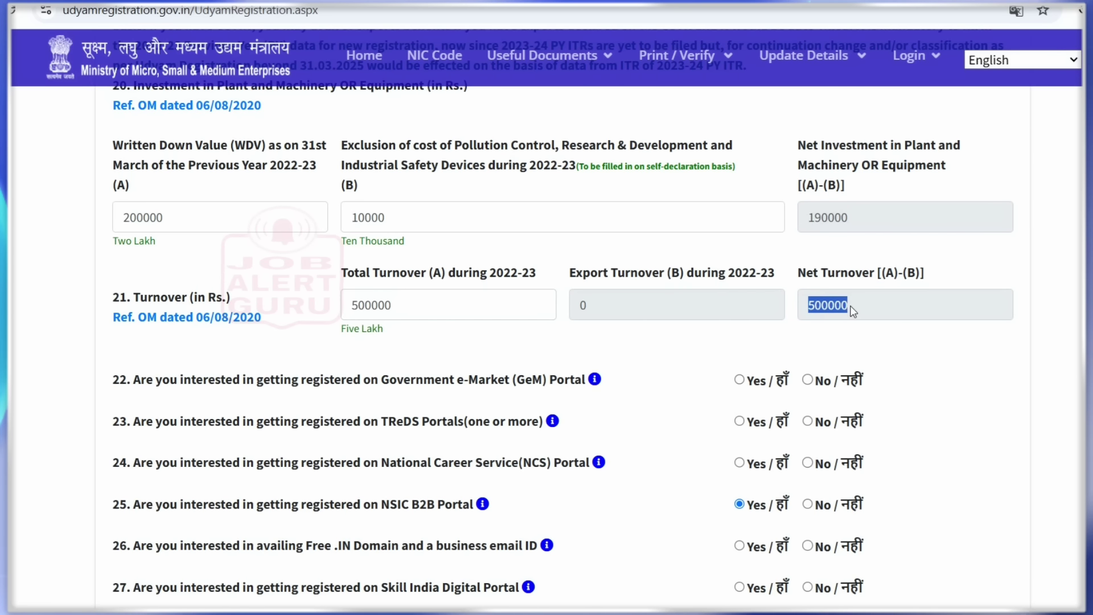
{"action": "left_click", "coordinate": [921, 342]}
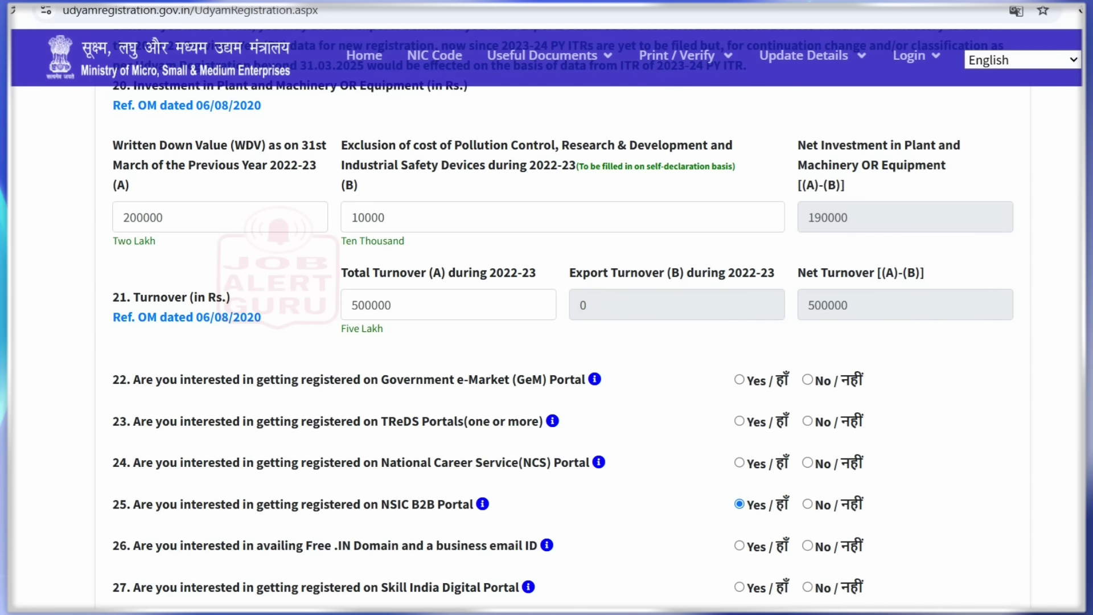
{"action": "scroll", "coordinate": [547, 319], "scroll_direction": "down", "scroll_amount": 4}
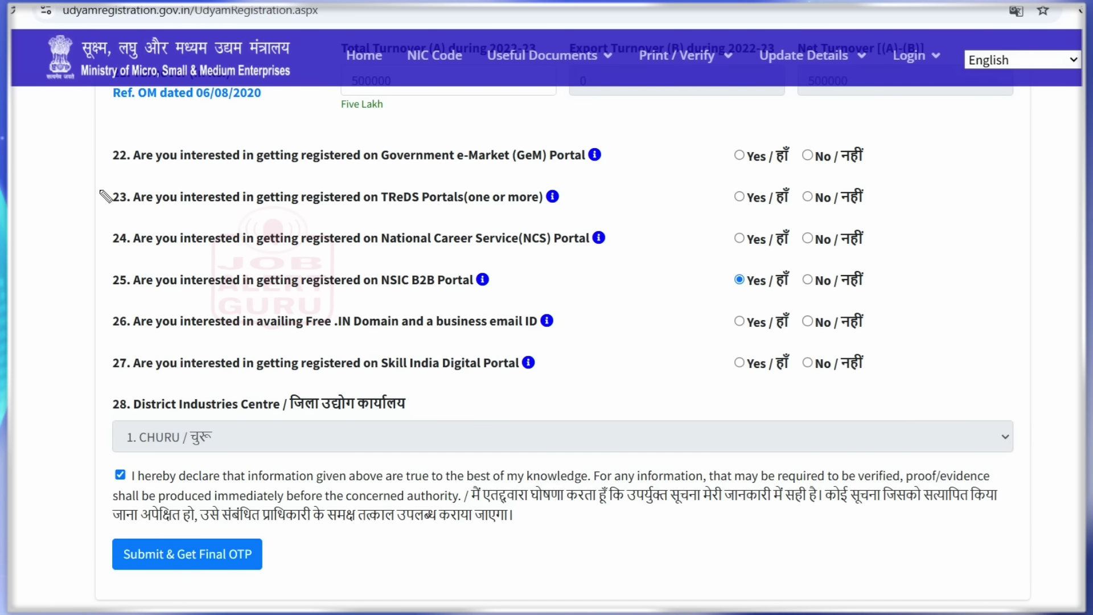
{"action": "left_click_drag", "start_coordinate": [101, 154], "coordinate": [123, 151]}
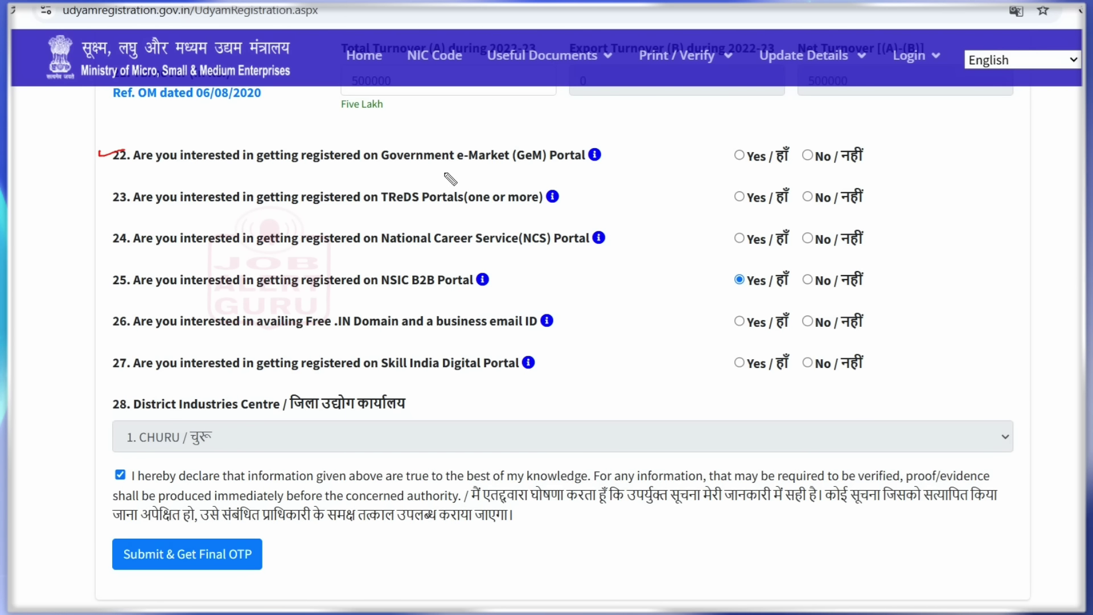
{"action": "left_click_drag", "start_coordinate": [451, 165], "coordinate": [484, 166]}
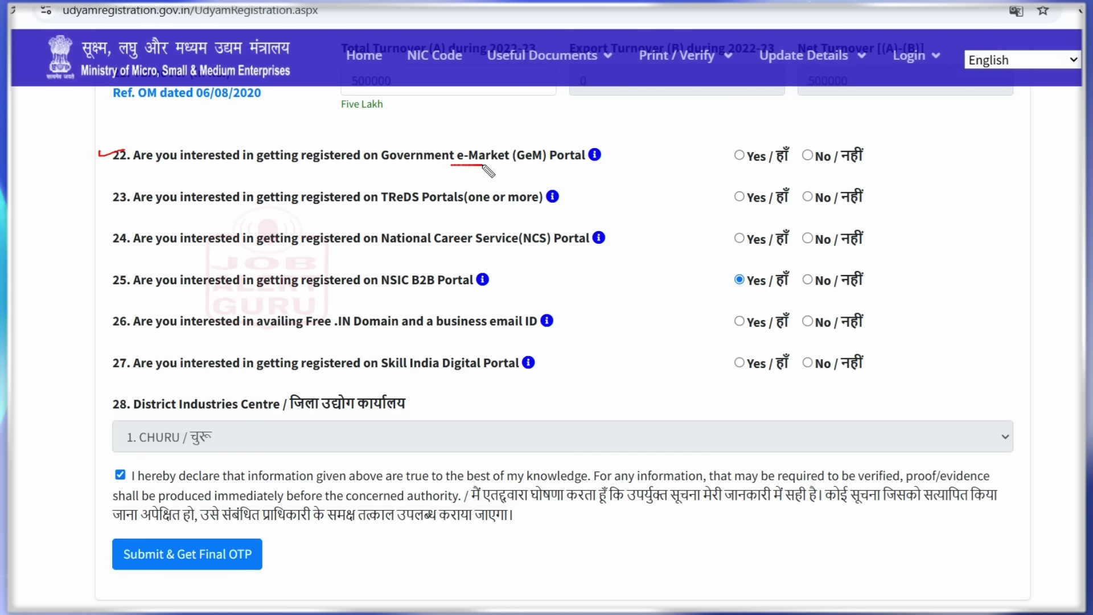
{"action": "left_click_drag", "start_coordinate": [87, 199], "coordinate": [132, 193]}
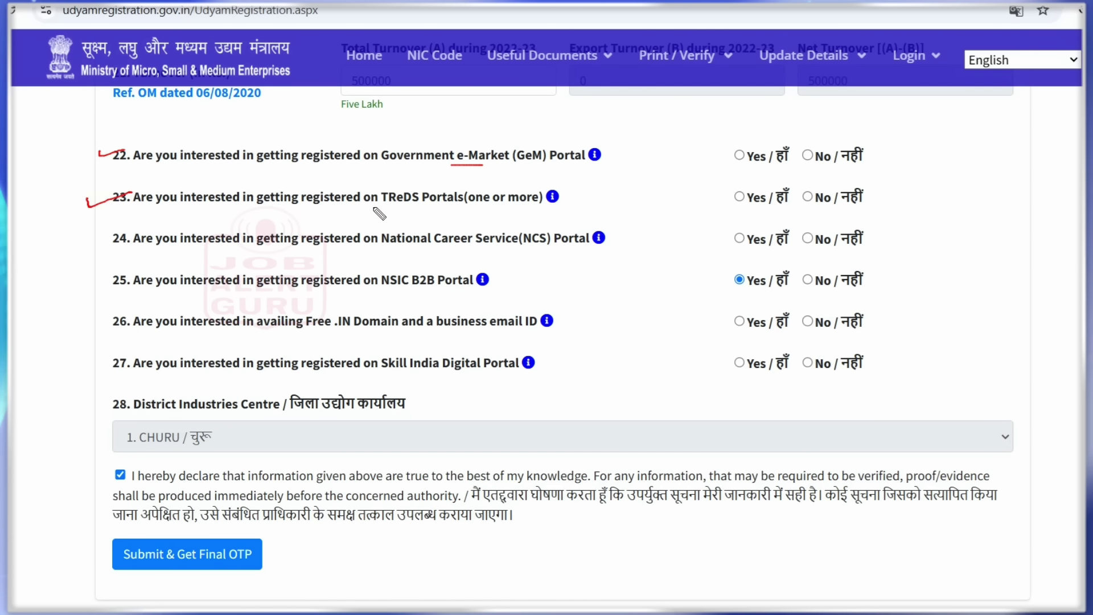
{"action": "left_click_drag", "start_coordinate": [384, 204], "coordinate": [414, 204]}
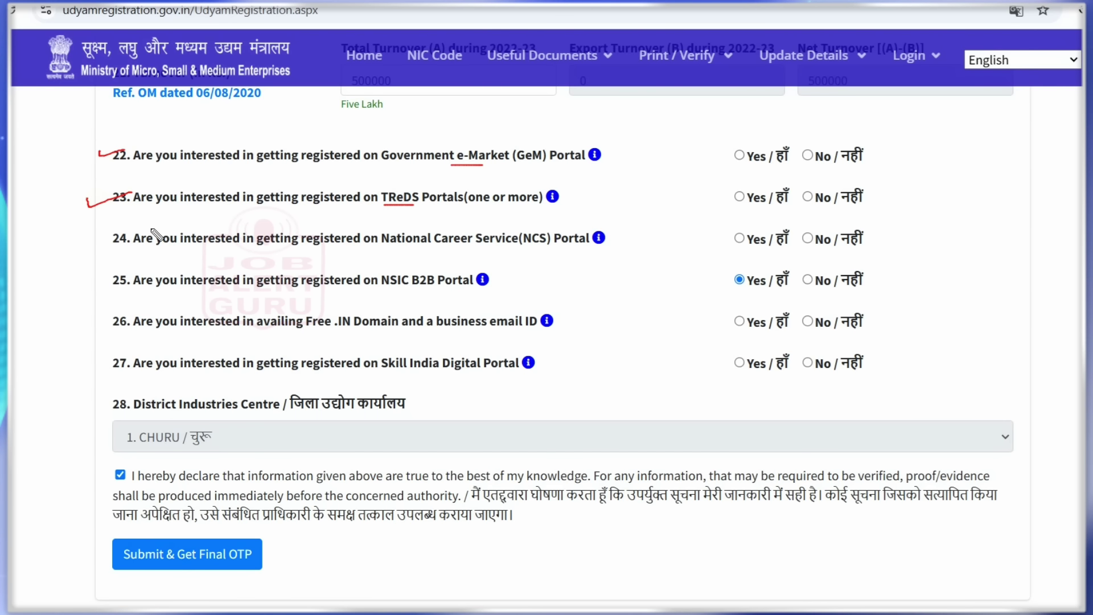
{"action": "left_click_drag", "start_coordinate": [97, 238], "coordinate": [133, 227]}
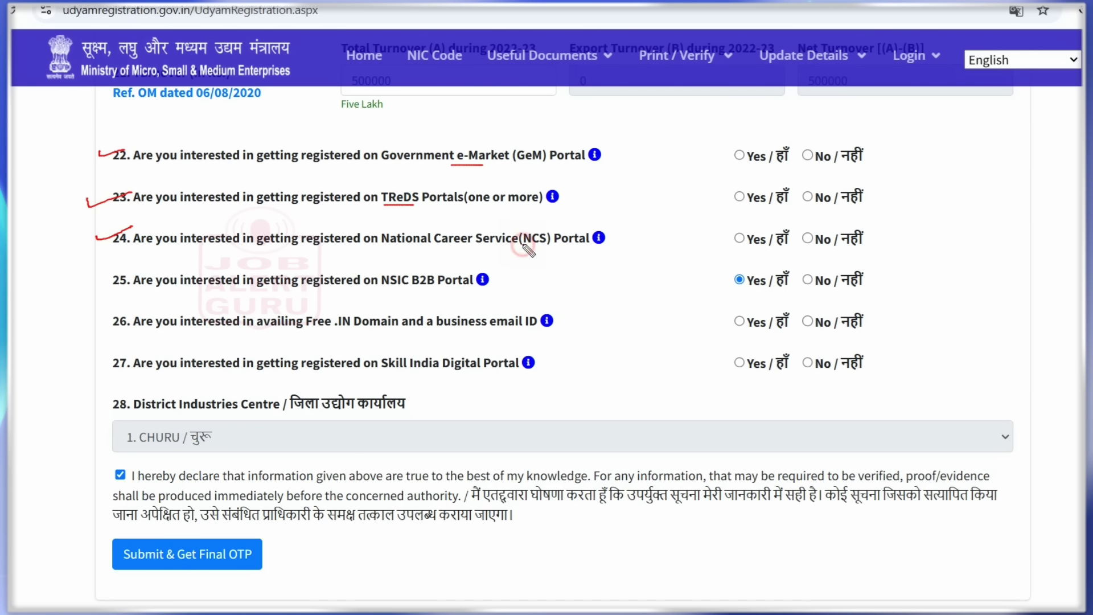
{"action": "left_click_drag", "start_coordinate": [509, 246], "coordinate": [545, 246]}
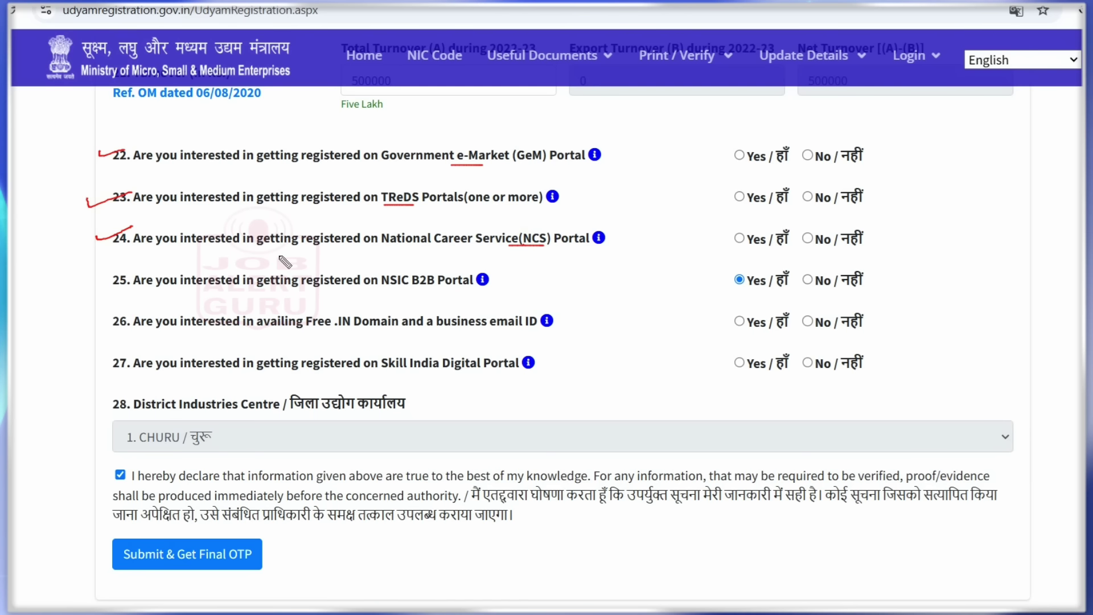
{"action": "left_click_drag", "start_coordinate": [93, 283], "coordinate": [147, 259]}
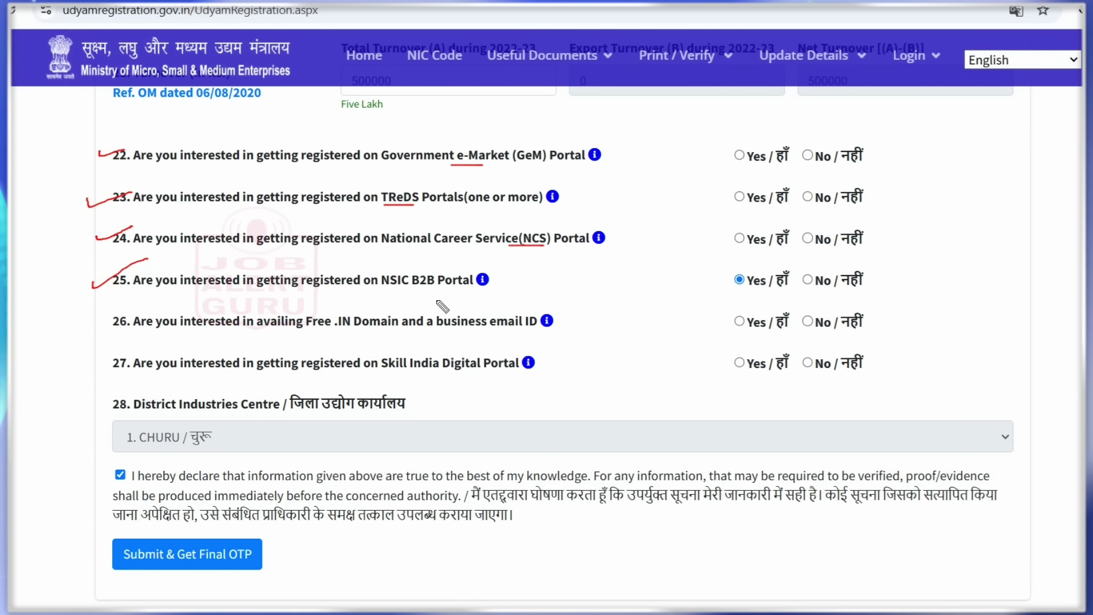
{"action": "left_click_drag", "start_coordinate": [385, 290], "coordinate": [431, 290]}
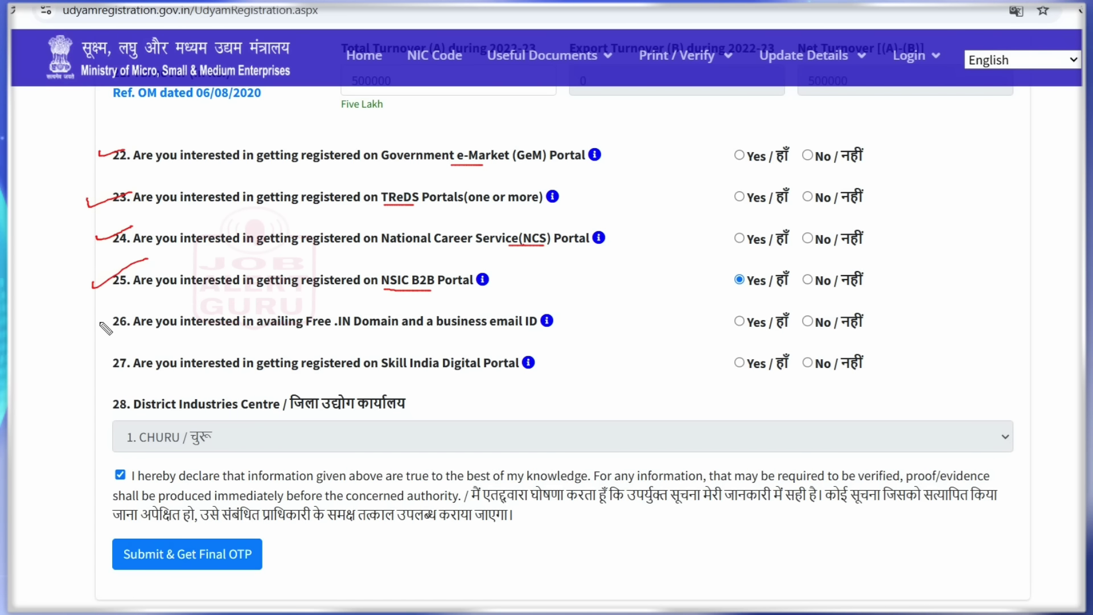
{"action": "left_click_drag", "start_coordinate": [95, 324], "coordinate": [129, 308]}
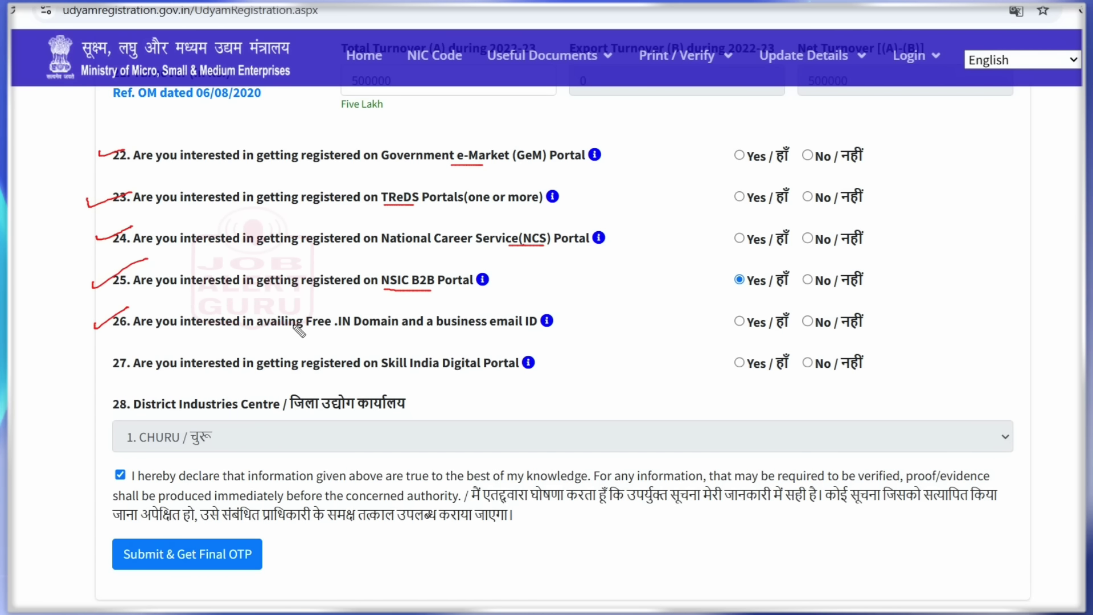
{"action": "left_click_drag", "start_coordinate": [335, 334], "coordinate": [376, 332]}
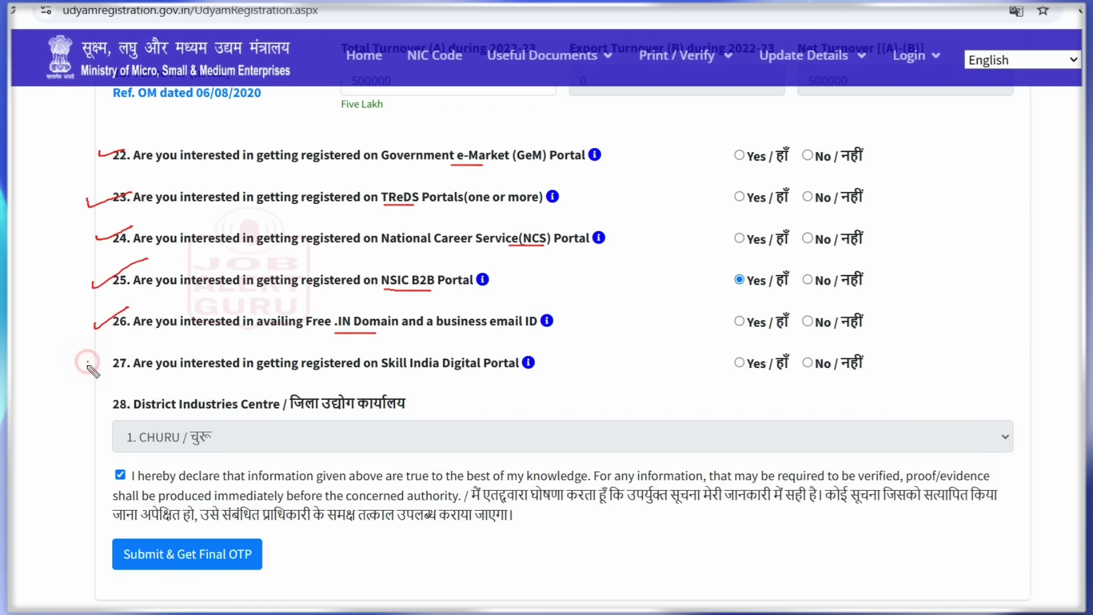
{"action": "left_click_drag", "start_coordinate": [87, 374], "coordinate": [131, 357]}
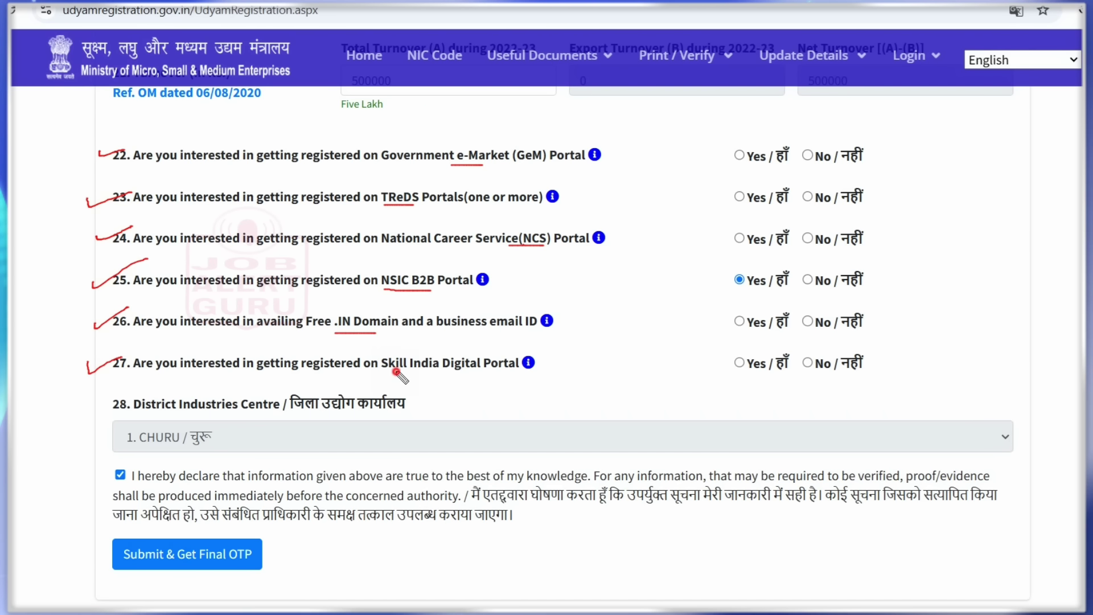
{"action": "left_click_drag", "start_coordinate": [396, 371], "coordinate": [498, 376]}
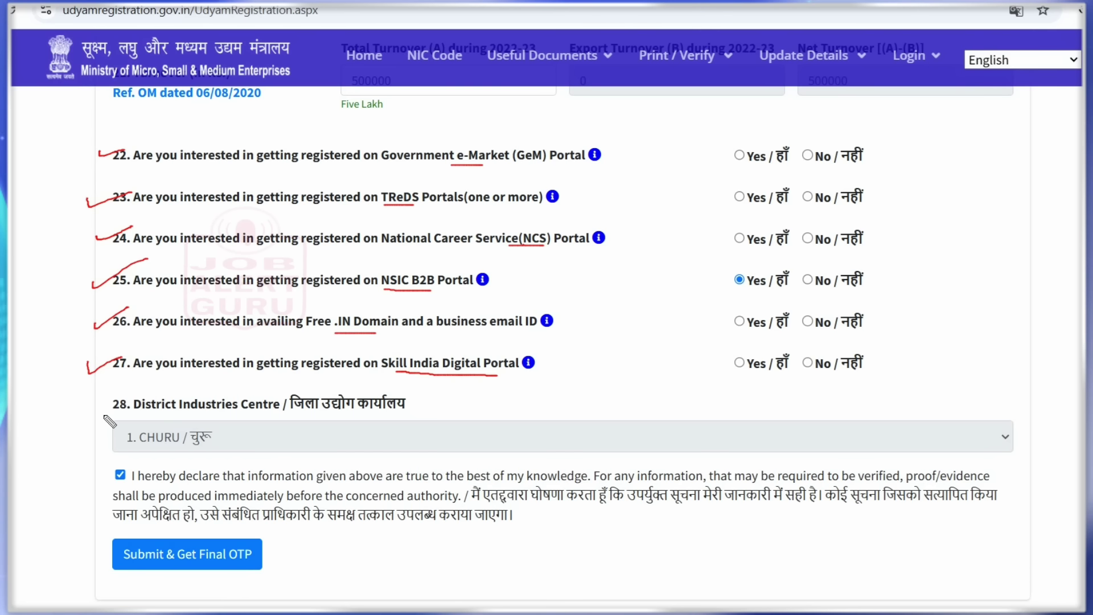
{"action": "left_click_drag", "start_coordinate": [79, 406], "coordinate": [116, 398]}
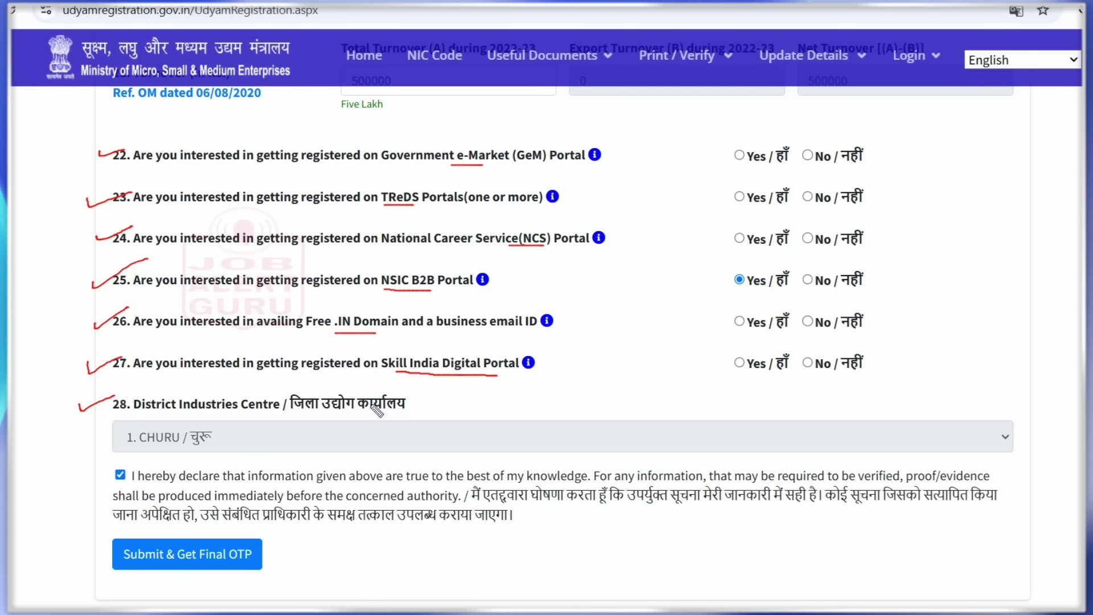
{"action": "left_click_drag", "start_coordinate": [408, 406], "coordinate": [432, 402]}
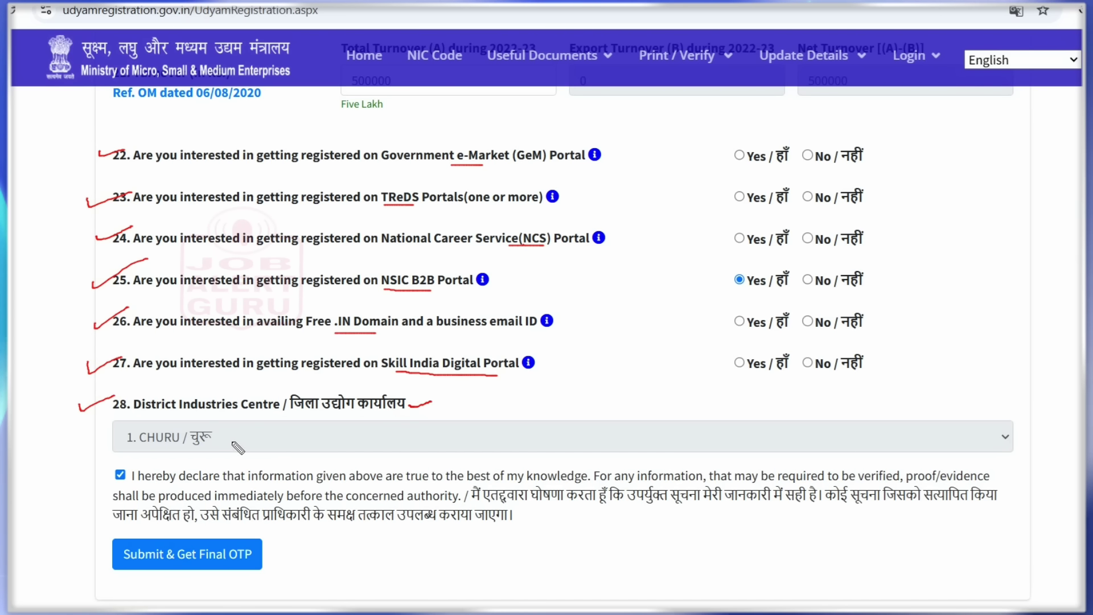
{"action": "left_click_drag", "start_coordinate": [230, 442], "coordinate": [269, 438]}
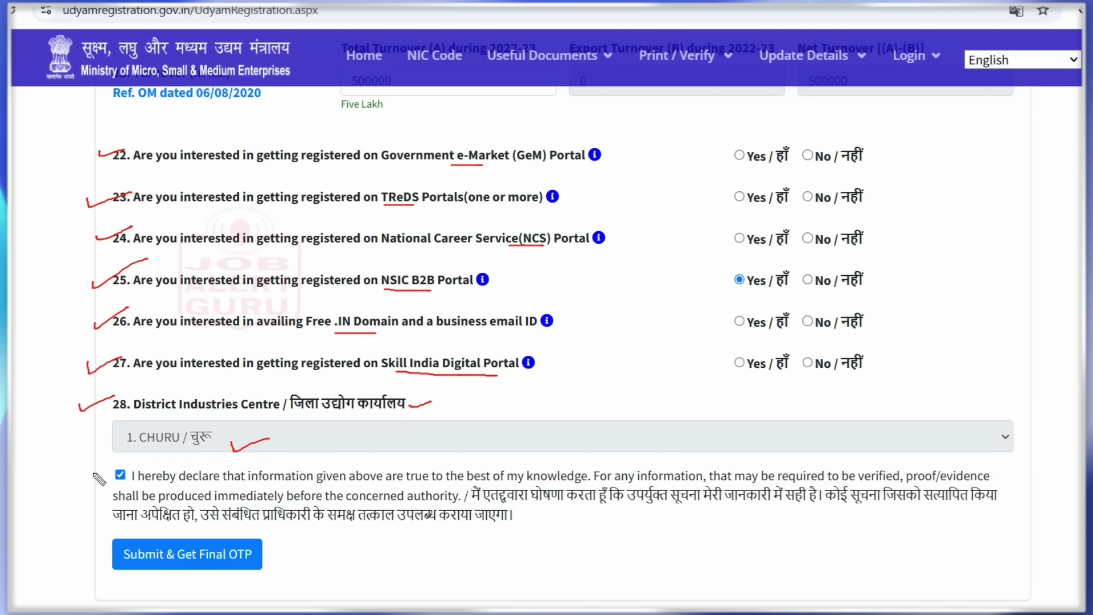
{"action": "left_click_drag", "start_coordinate": [93, 477], "coordinate": [113, 470]}
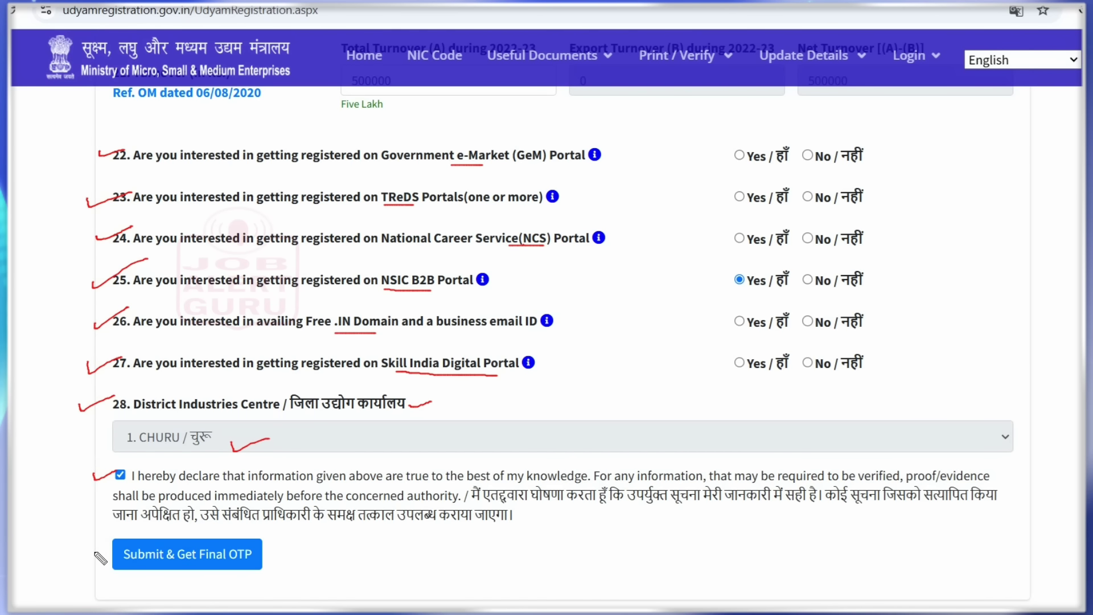
{"action": "left_click_drag", "start_coordinate": [95, 551], "coordinate": [98, 562]}
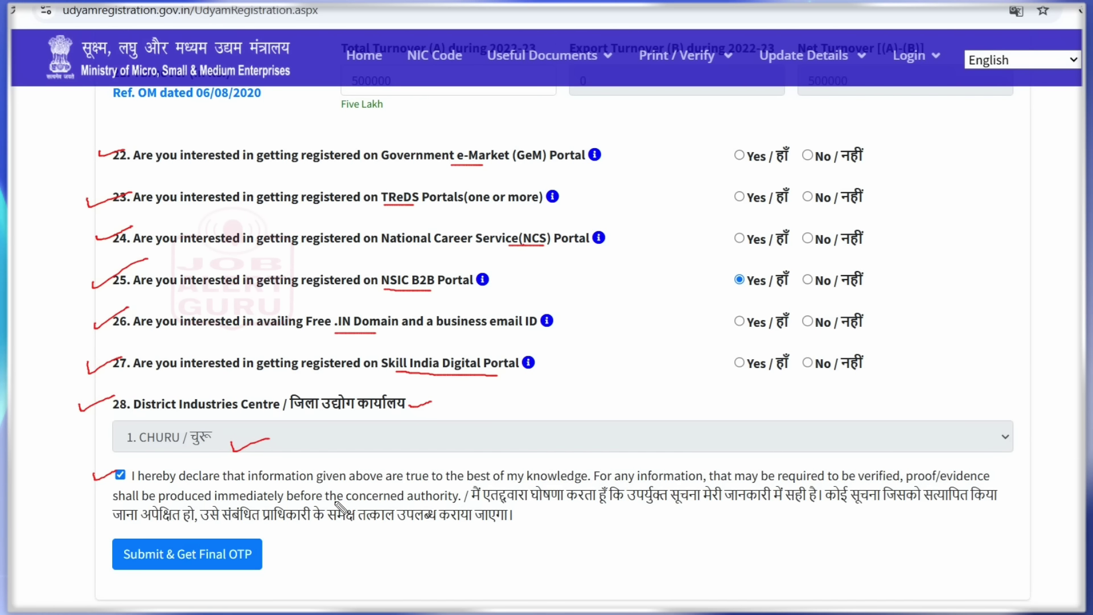
{"action": "key", "text": "ctrl+z"}
{"action": "key", "text": "ctrl+z"}
{"action": "key", "text": "ctrl+z"}
{"action": "key", "text": "ctrl+z"}
{"action": "key", "text": "ctrl+z"}
{"action": "key", "text": "ctrl+z"}
{"action": "key", "text": "ctrl+z"}
{"action": "key", "text": "ctrl+z"}
{"action": "key", "text": "ctrl+z"}
{"action": "key", "text": "ctrl+z"}
{"action": "key", "text": "ctrl+z"}
{"action": "key", "text": "ctrl+z"}
{"action": "key", "text": "ctrl+z"}
{"action": "key", "text": "ctrl+z"}
{"action": "key", "text": "ctrl+z"}
{"action": "key", "text": "ctrl+z"}
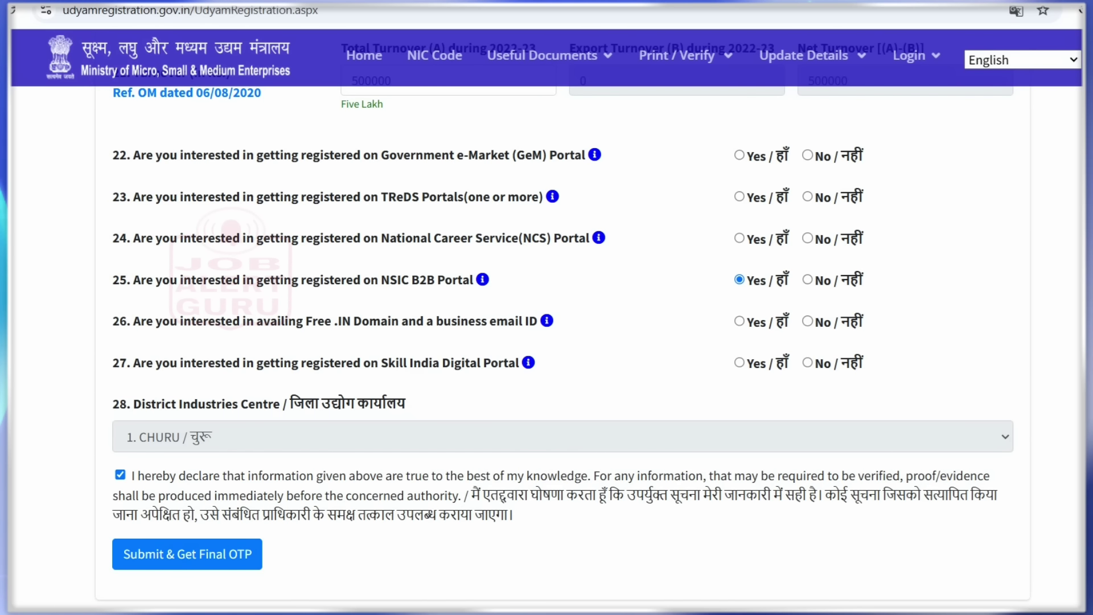
- Answer Yes for GeM and TReDS registration and confirm the data to request the final OTP
{"action": "left_click", "coordinate": [740, 155]}
{"action": "left_click", "coordinate": [740, 196]}
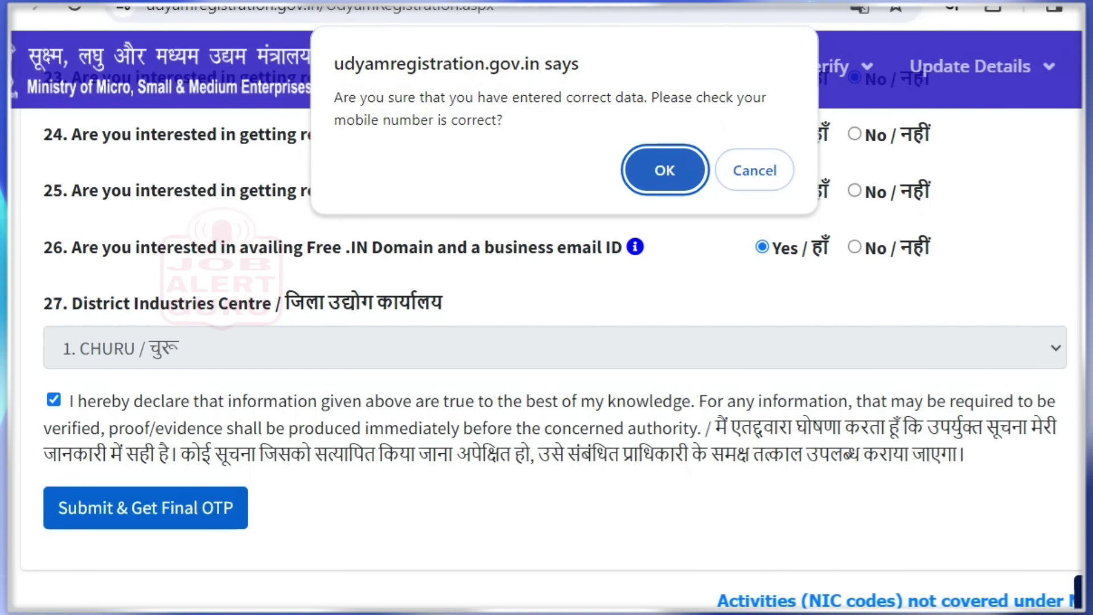
{"action": "left_click_drag", "start_coordinate": [481, 97], "coordinate": [633, 97]}
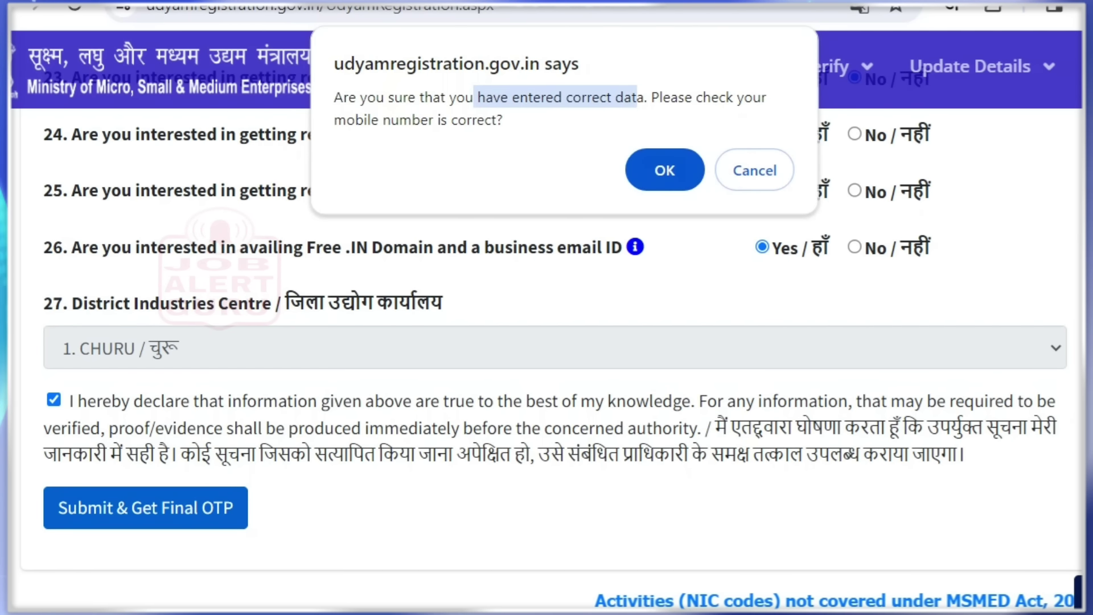
{"action": "left_click", "coordinate": [633, 97]}
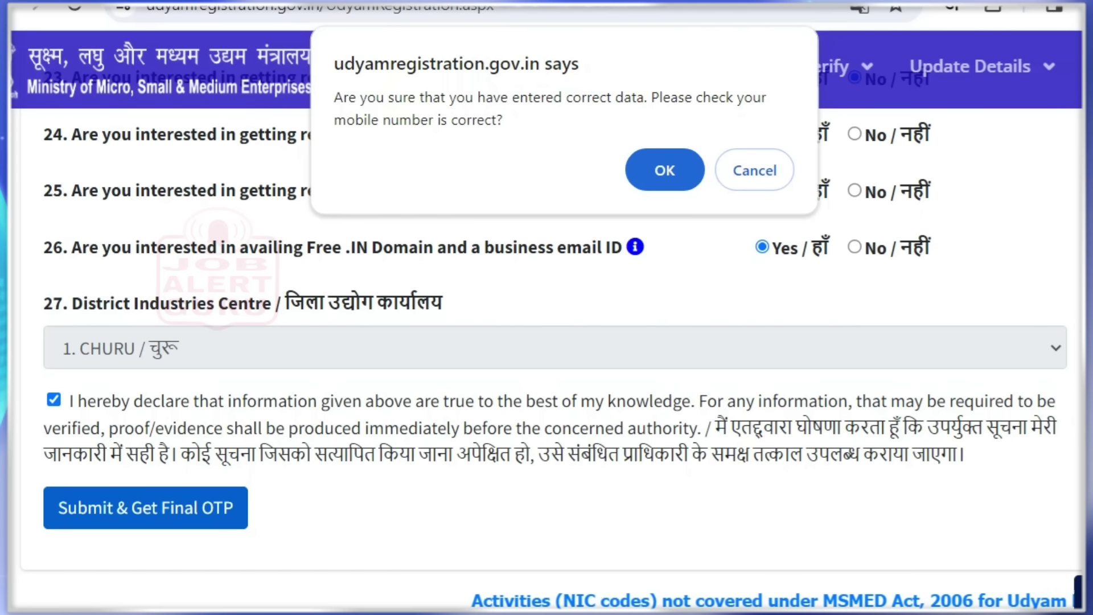
{"action": "key", "text": "Return"}
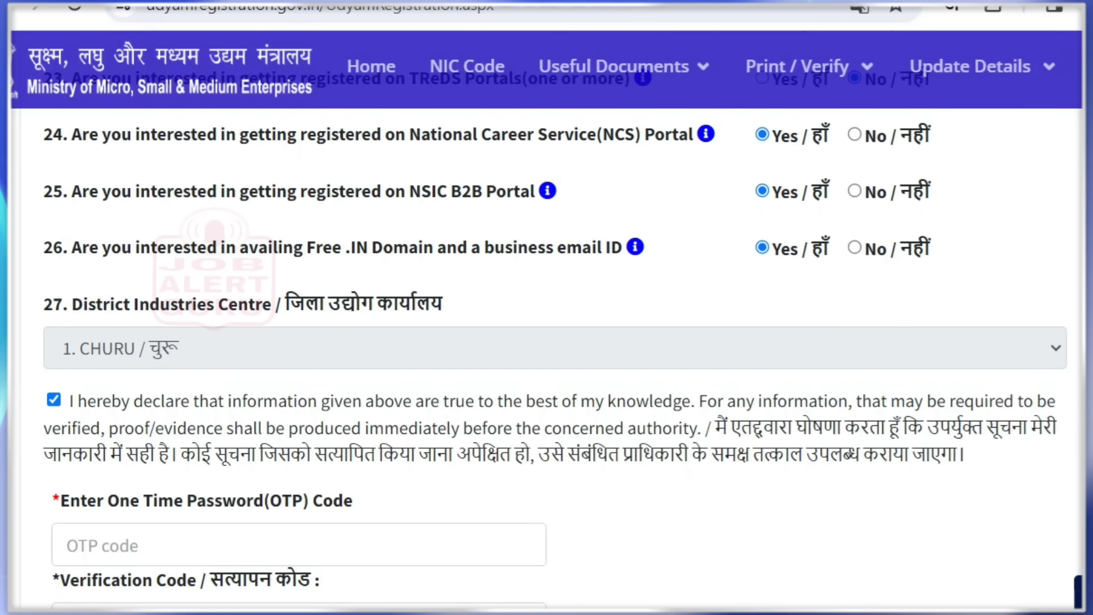
- Enter the mobile OTP and verification code, then final-submit and confirm the registration
{"action": "scroll", "coordinate": [547, 319], "scroll_direction": "down", "scroll_amount": 5}
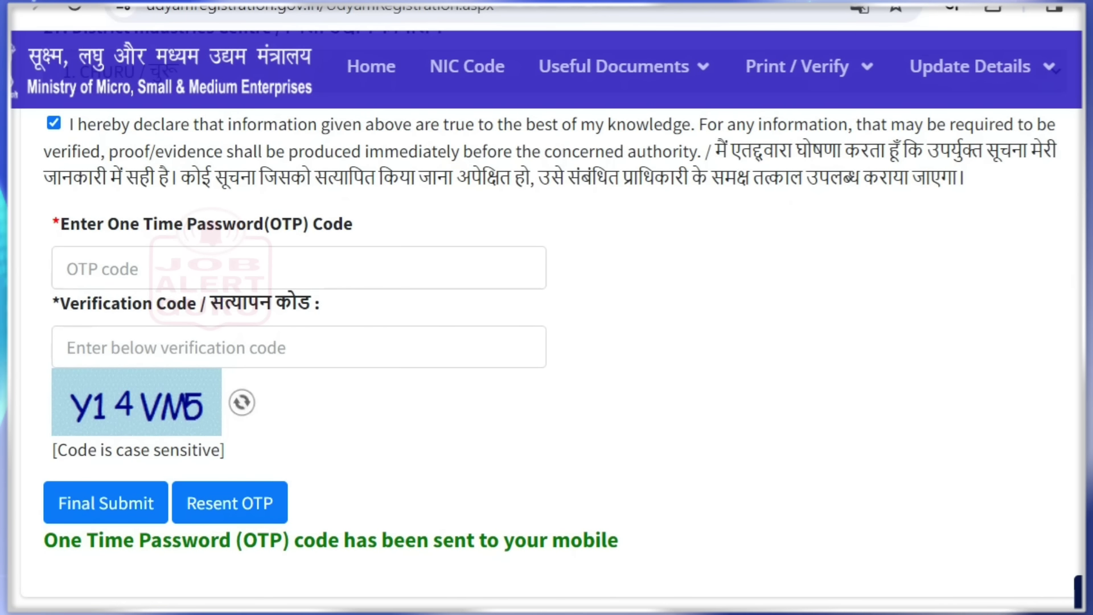
{"action": "left_click", "coordinate": [298, 268]}
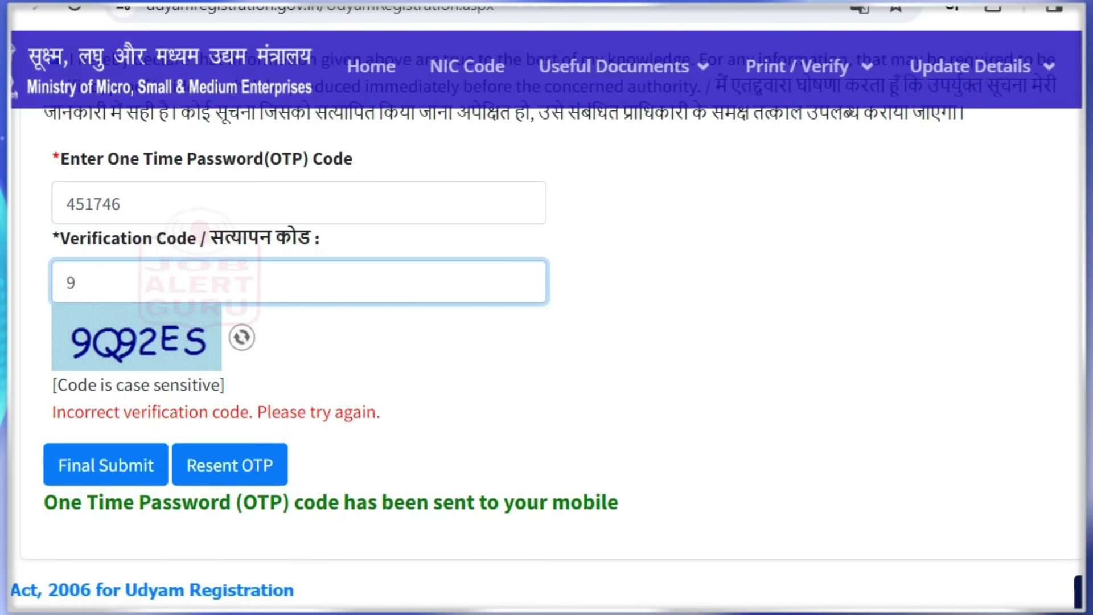
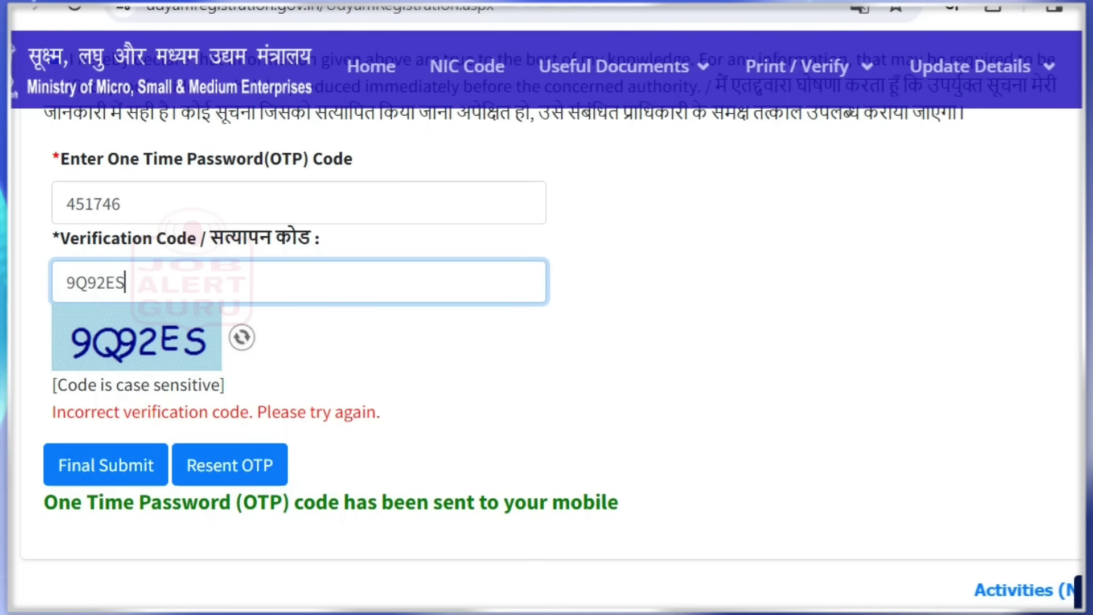
{"action": "key", "text": "Return"}
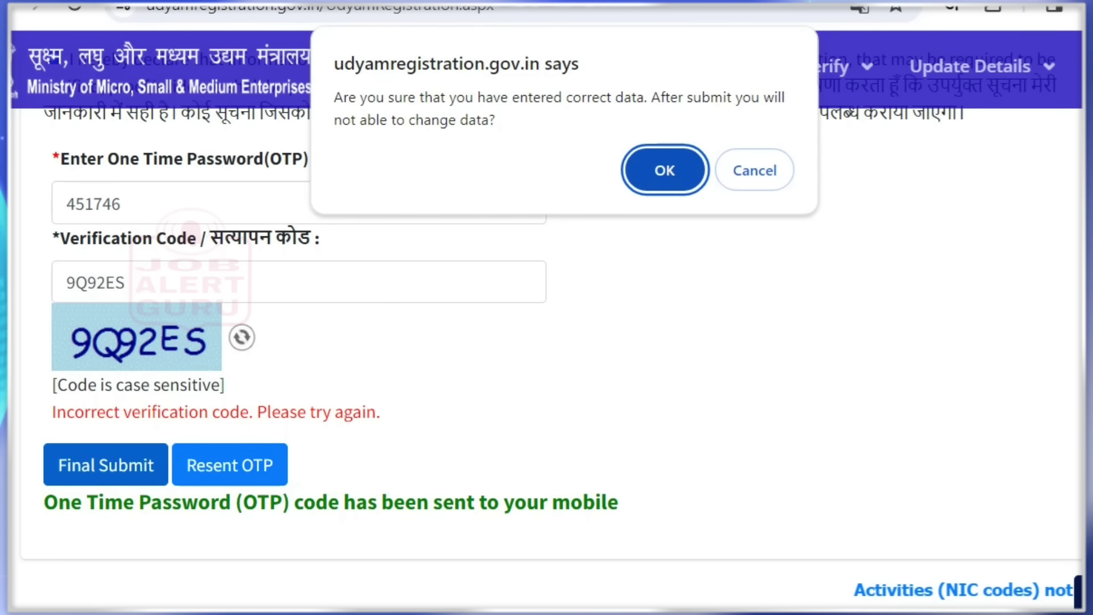
{"action": "key", "text": "Return"}
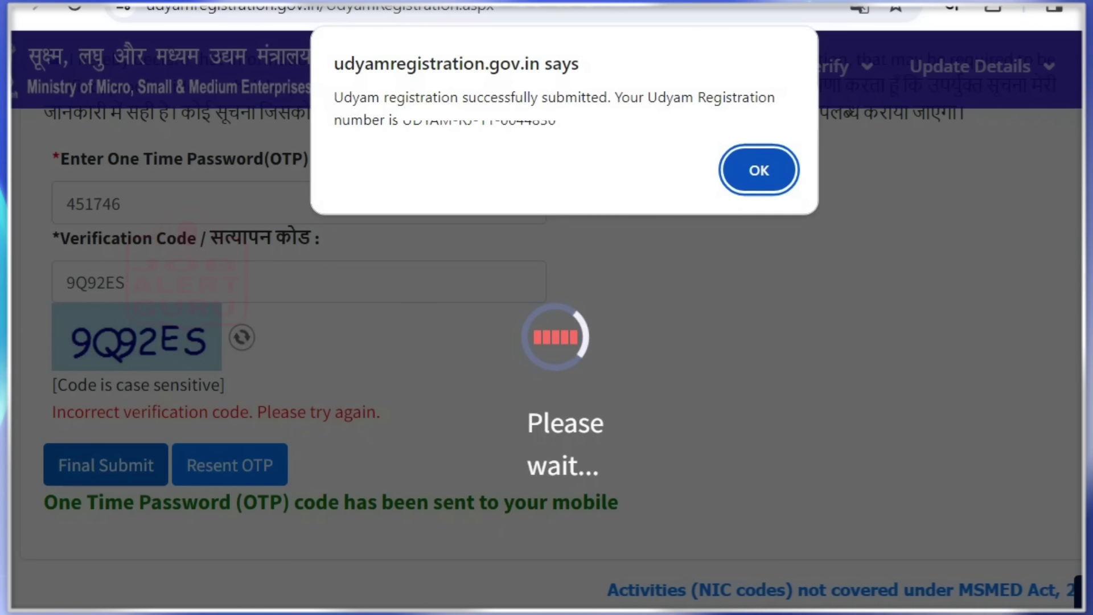
- Highlight the newly issued Udyam registration number in the success alert
{"action": "left_click_drag", "start_coordinate": [400, 121], "coordinate": [556, 121]}
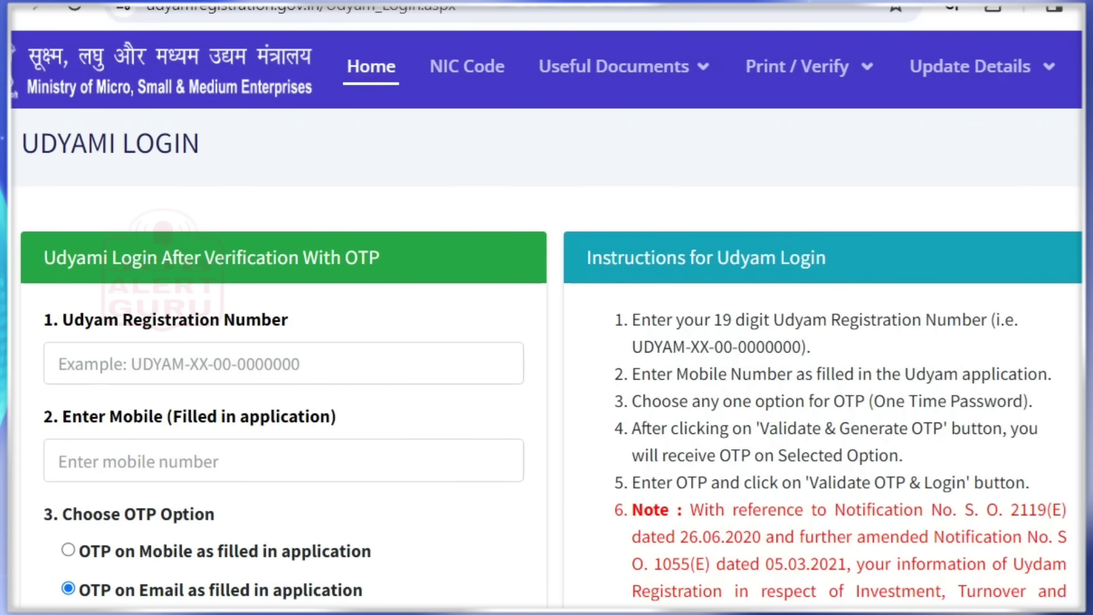
- Log in with the Udyam number and mobile, requesting and entering the mobile OTP
{"action": "left_click", "coordinate": [59, 364]}
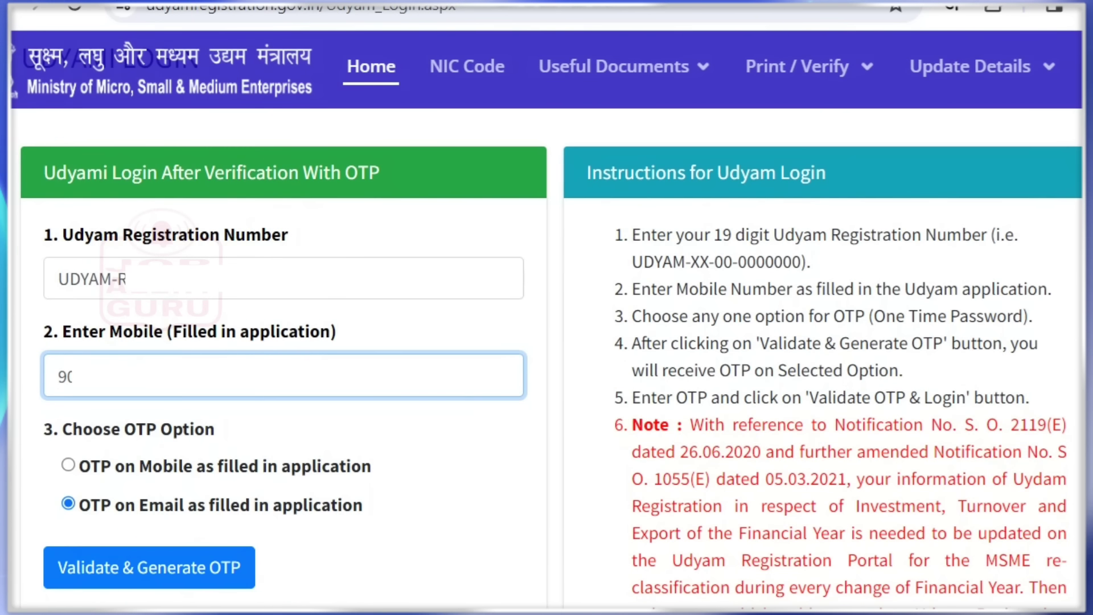
{"action": "left_click", "coordinate": [67, 464]}
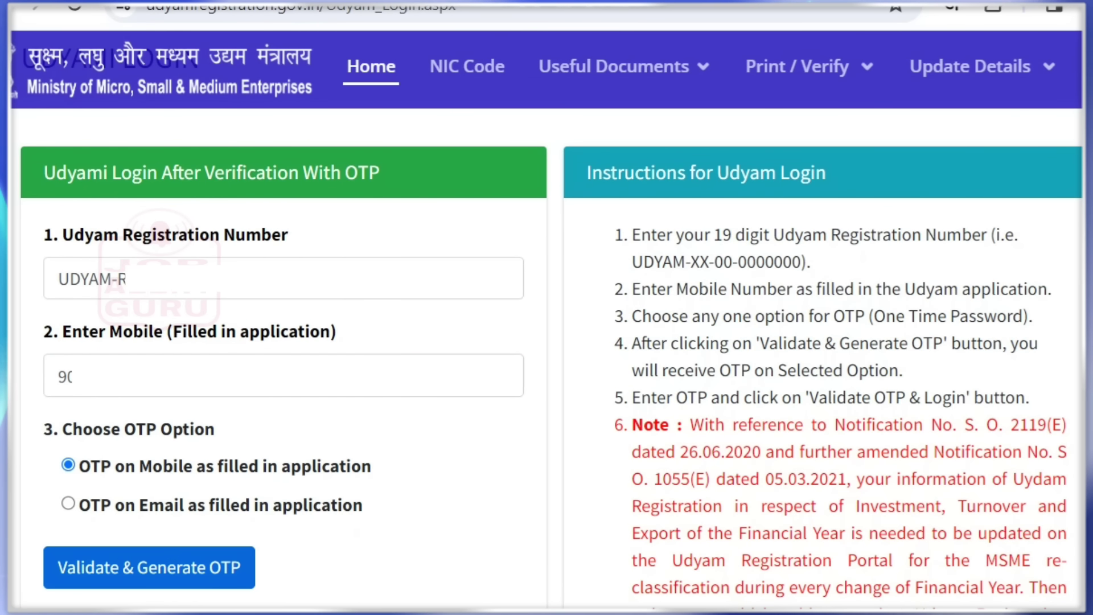
{"action": "left_click", "coordinate": [150, 568]}
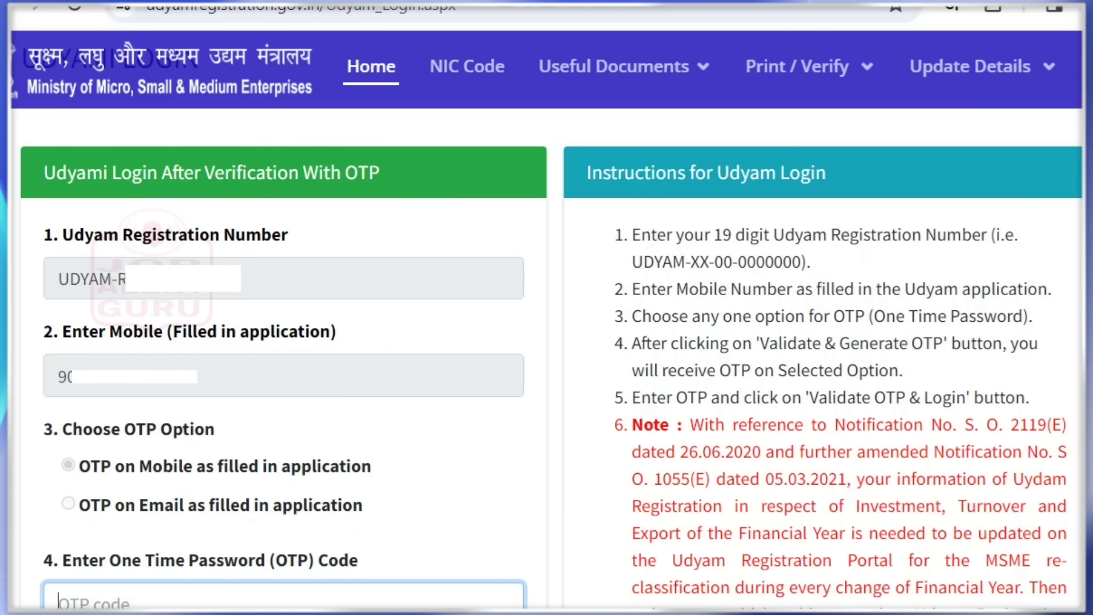
{"action": "scroll", "coordinate": [547, 342], "scroll_direction": "down", "scroll_amount": 2}
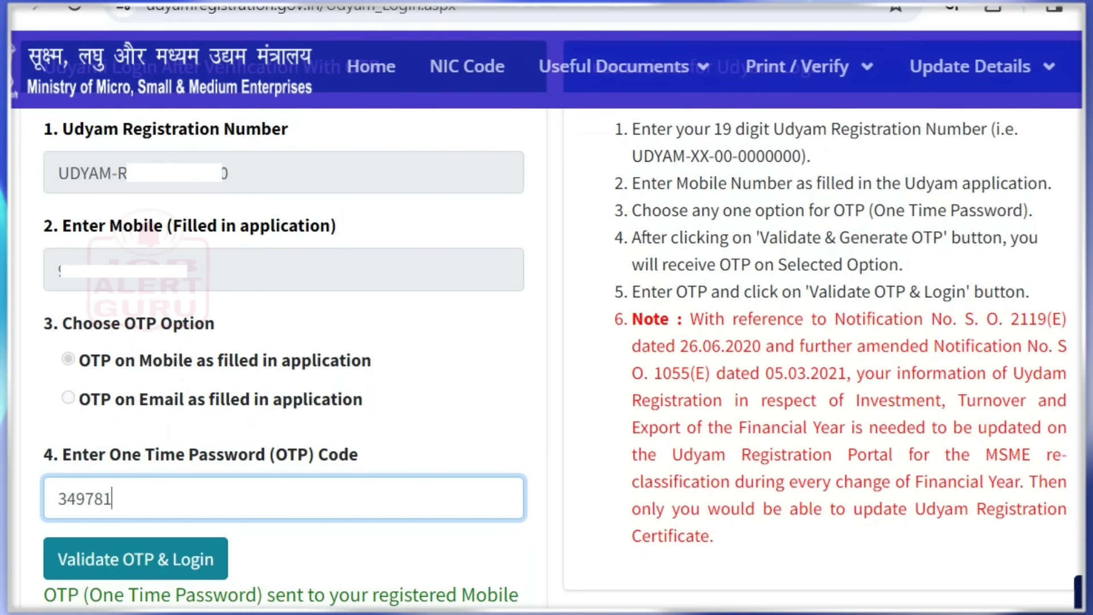
{"action": "left_click", "coordinate": [135, 558]}
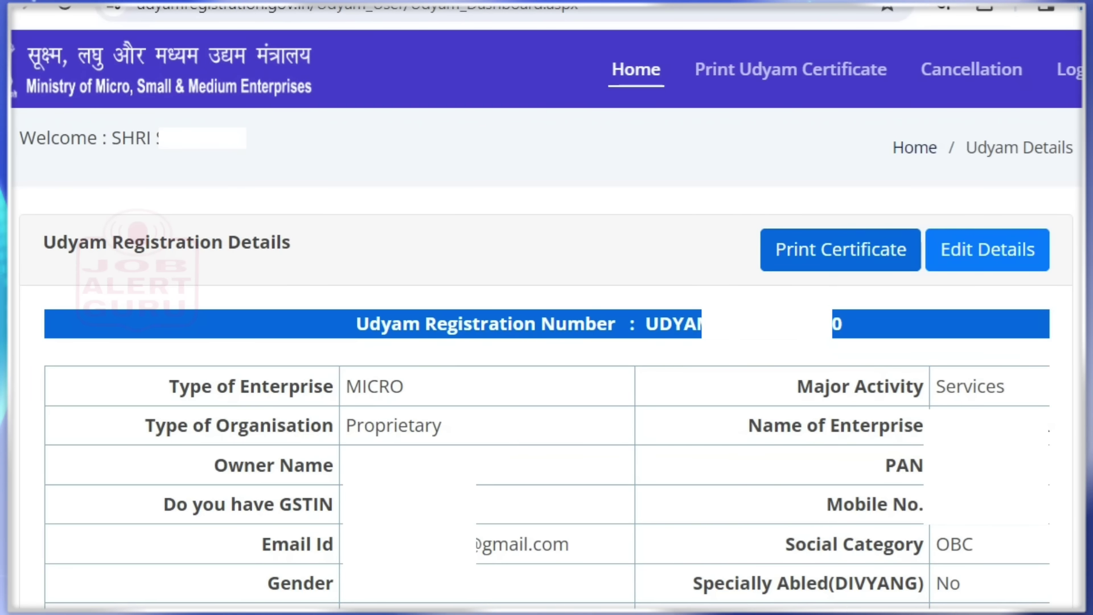
- Open the printable Udyam Registration Certificate and review its A4 portrait print preview
{"action": "left_click", "coordinate": [841, 250]}
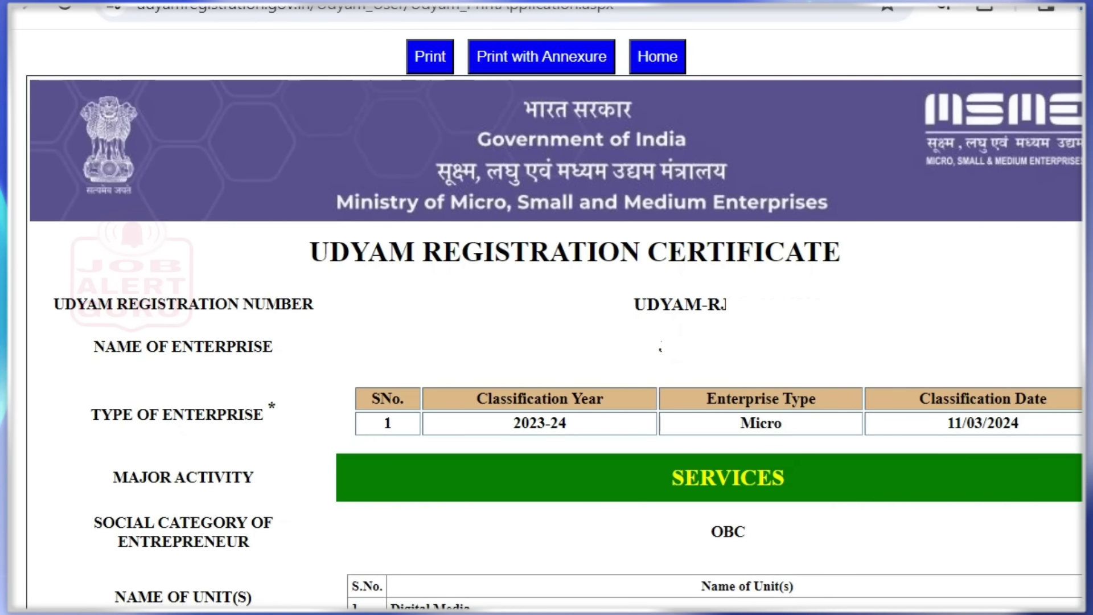
{"action": "scroll", "coordinate": [546, 341], "scroll_direction": "down", "scroll_amount": 1}
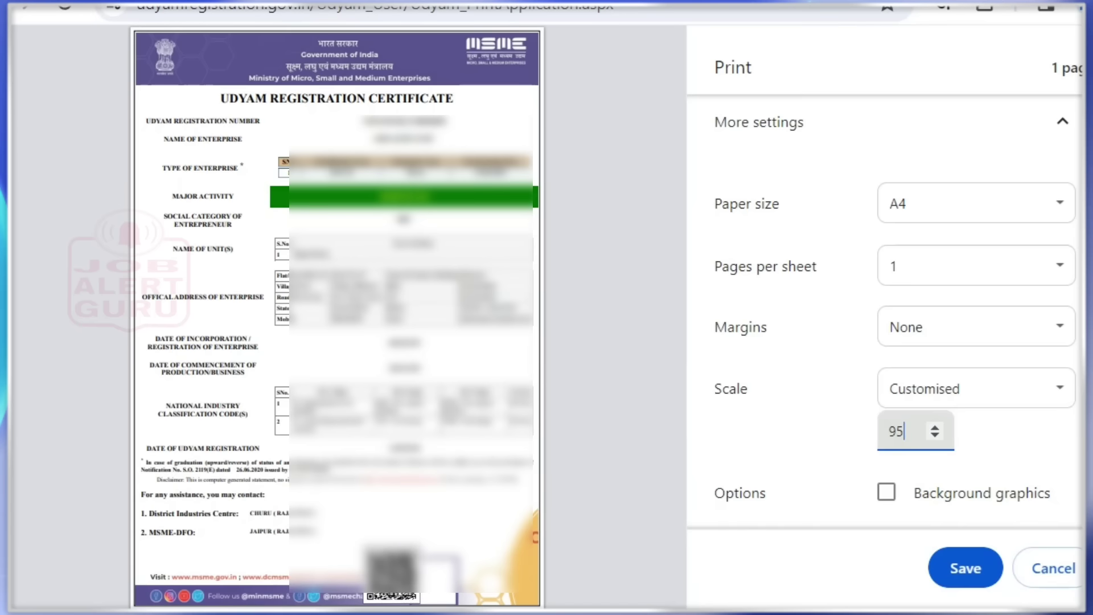
{"action": "scroll", "coordinate": [883, 341], "scroll_direction": "up", "scroll_amount": 3}
{"action": "scroll", "coordinate": [882, 342], "scroll_direction": "down", "scroll_amount": 4}
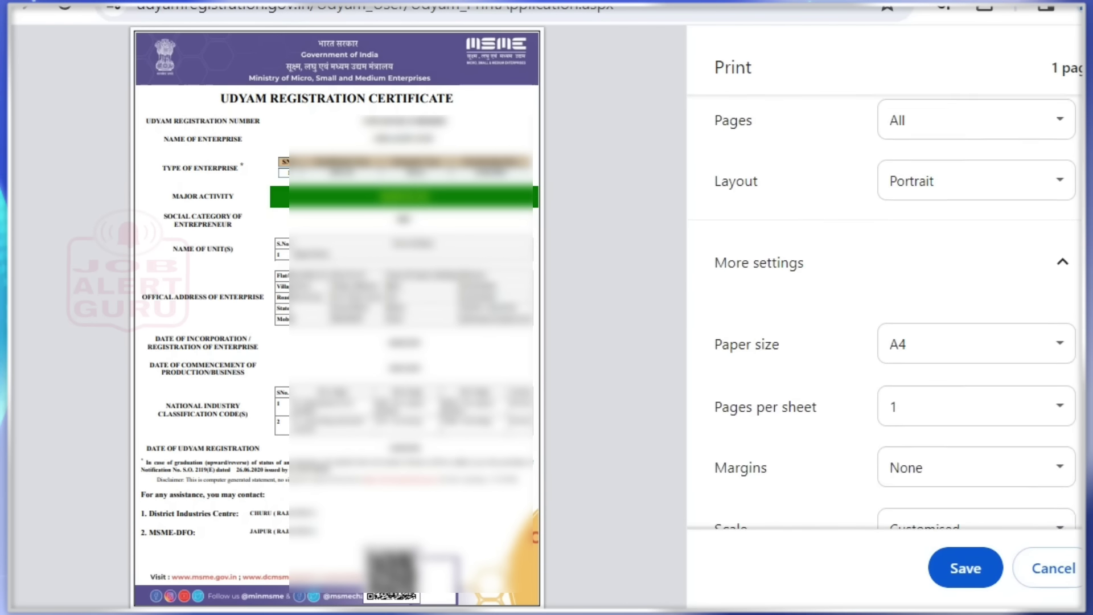